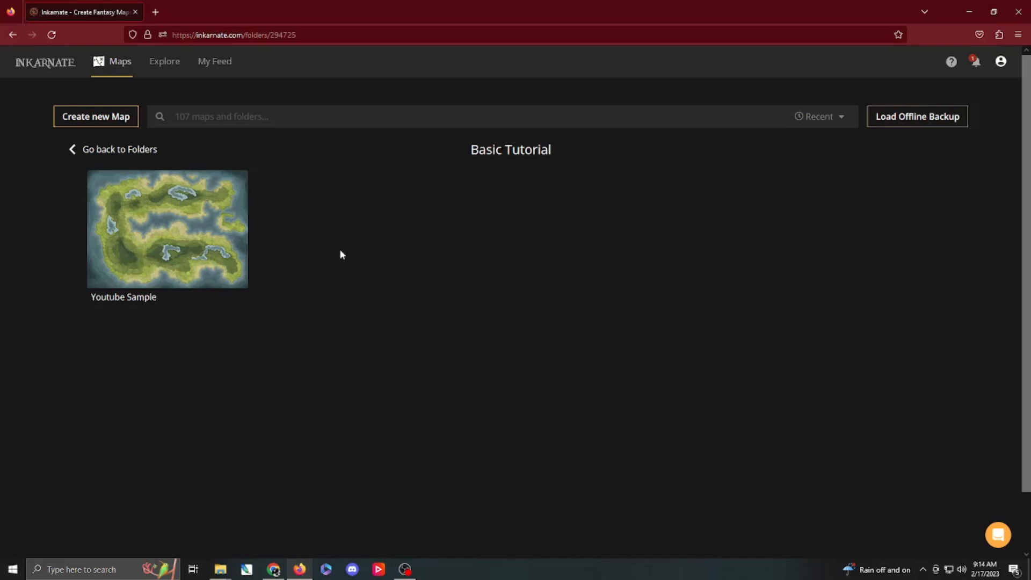
Step: Open the Youtube Sample map from the Basic Tutorial folder and bring up its stamp catalog
left_click(171, 230)
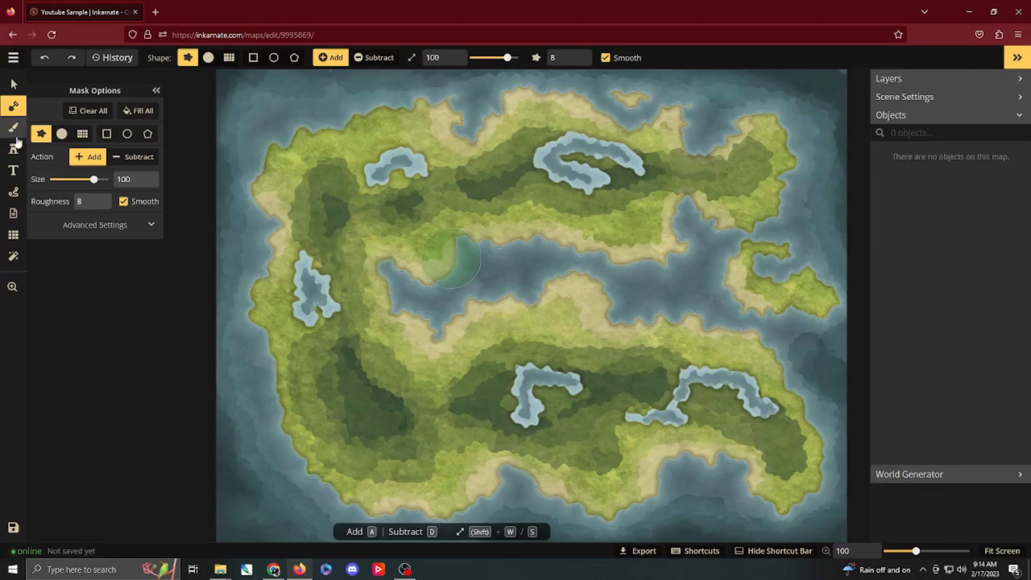
left_click(13, 150)
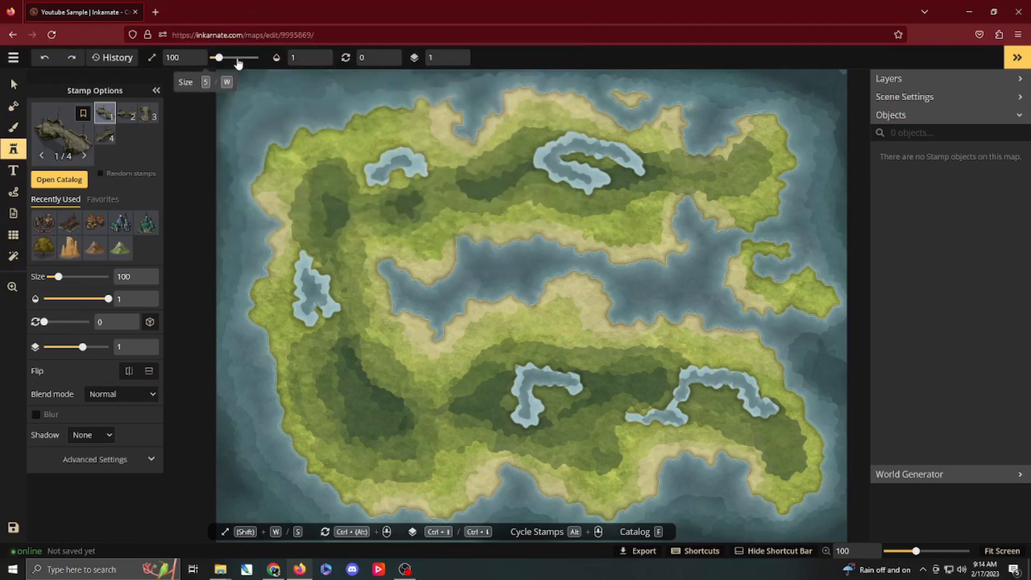
left_click(451, 257)
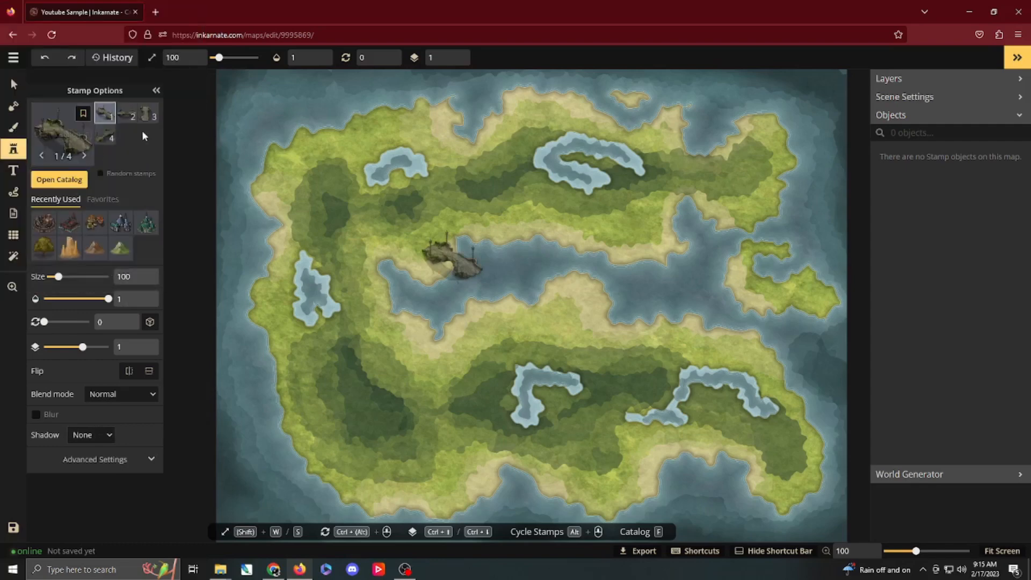
left_click(67, 181)
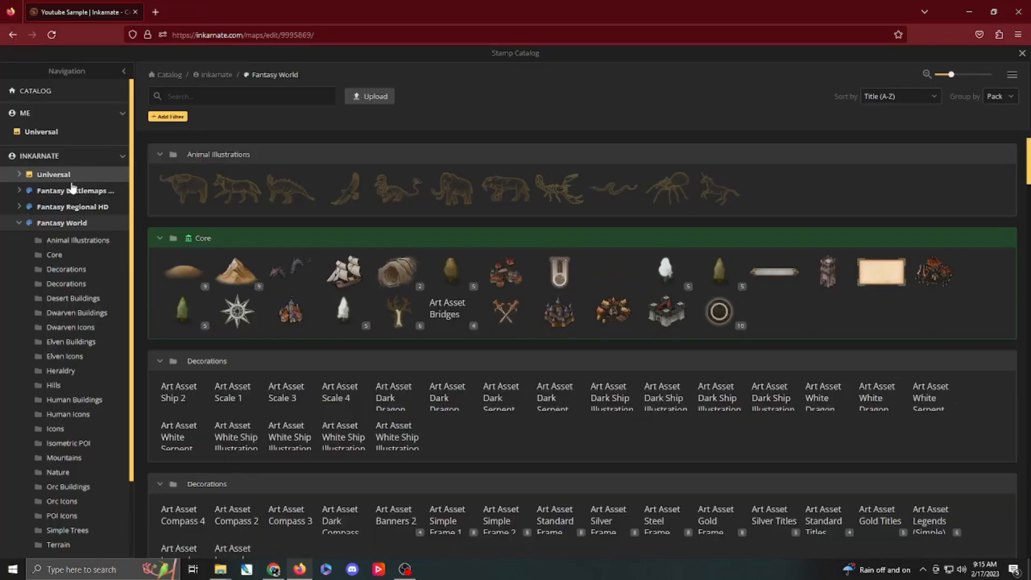
Step: Browse the stamps in the Fantasy World and Fantasy Regional HD collections to compare their styles
scroll(404, 338, "down", 5)
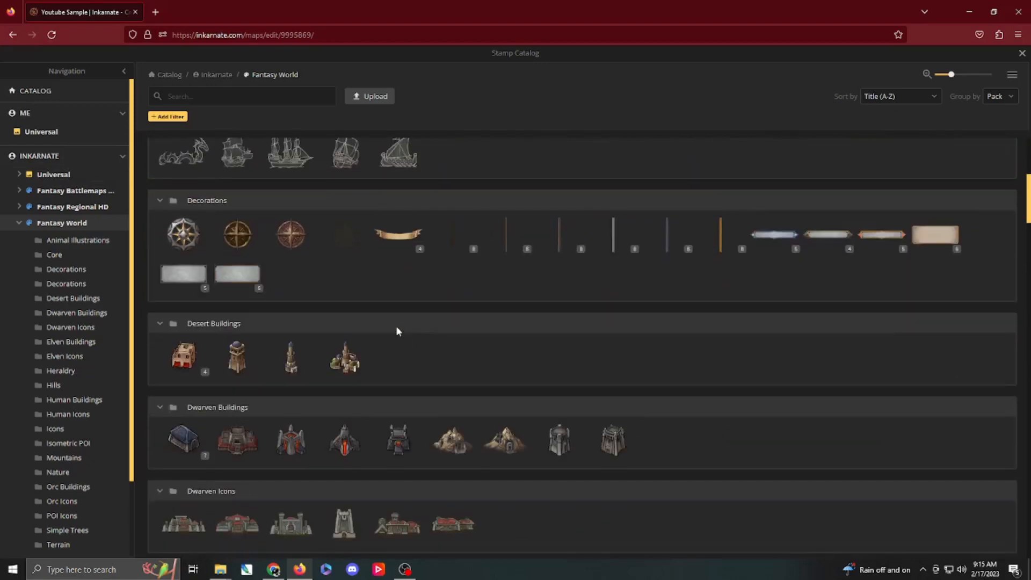
scroll(396, 326, "down", 6)
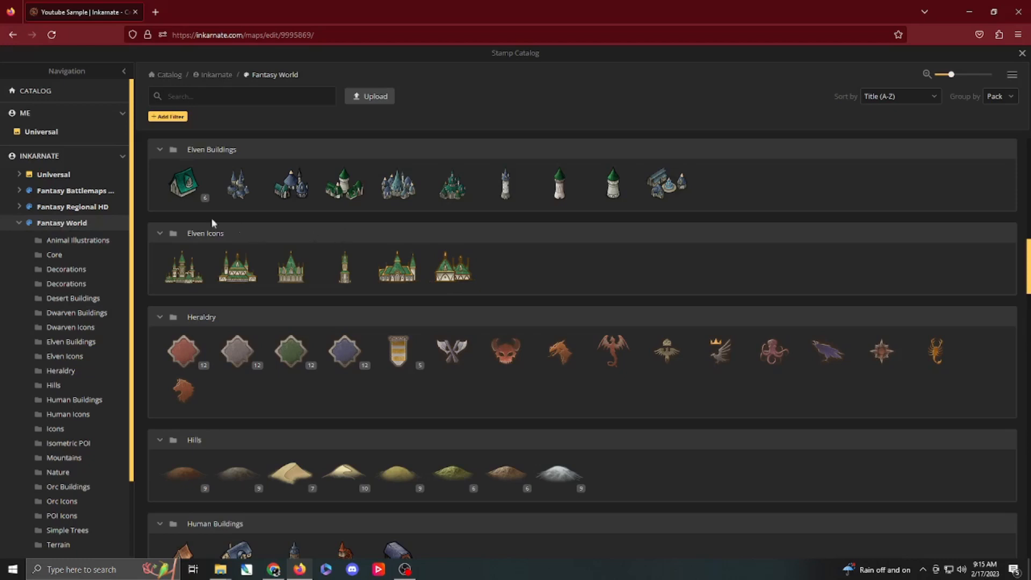
left_click(68, 208)
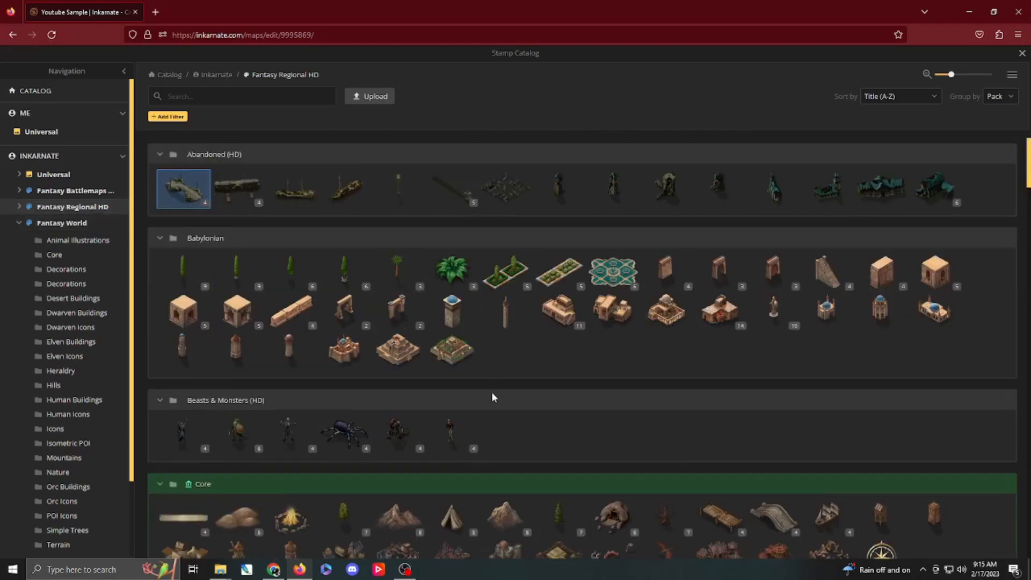
scroll(492, 392, "down", 3)
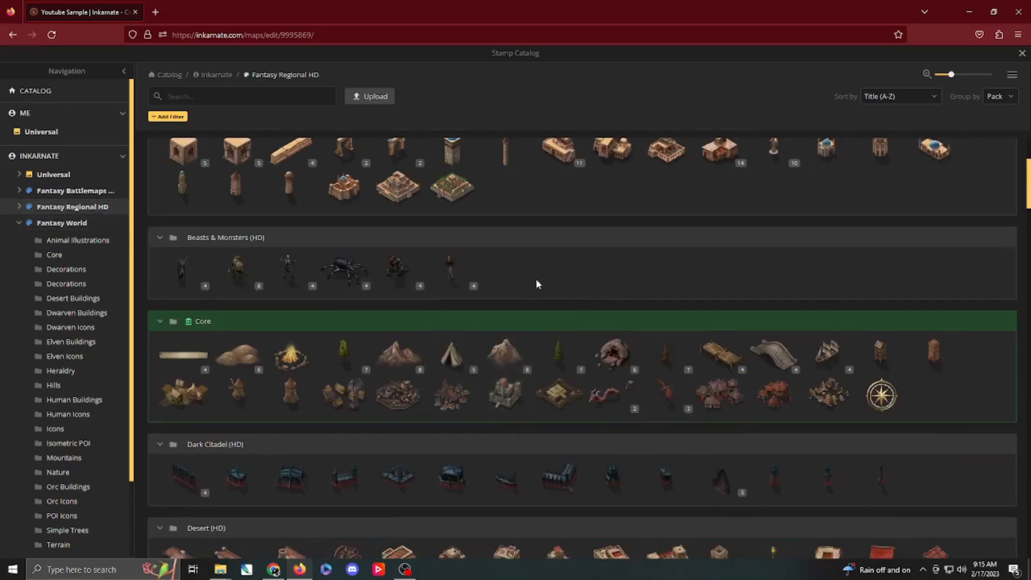
scroll(534, 282, "up", 3)
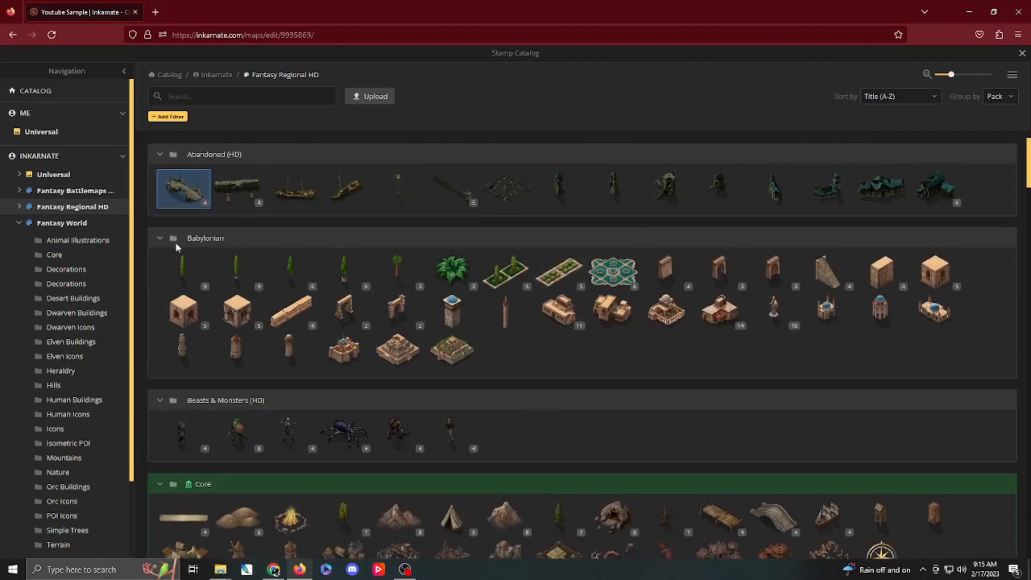
left_click(65, 227)
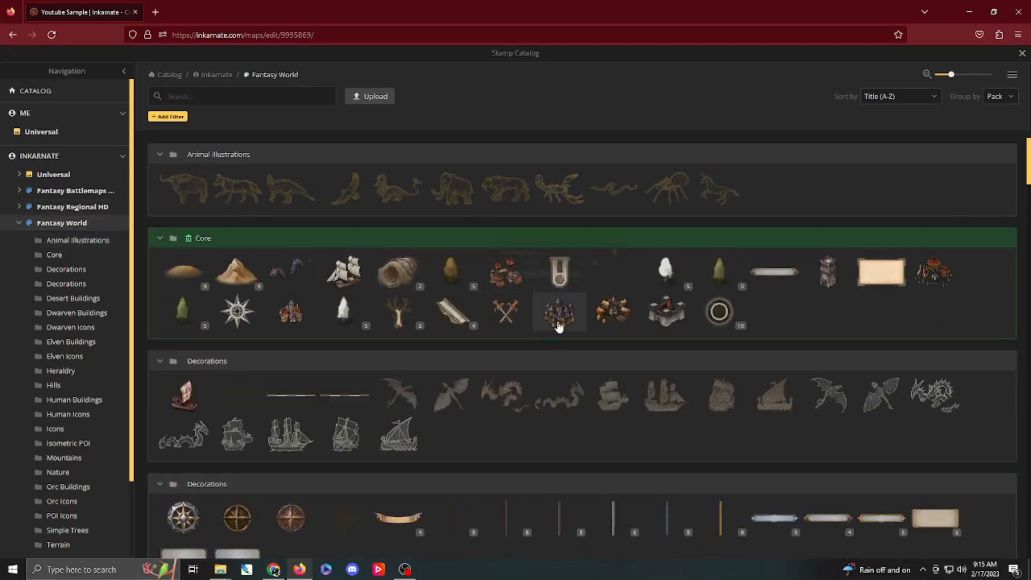
left_click(65, 208)
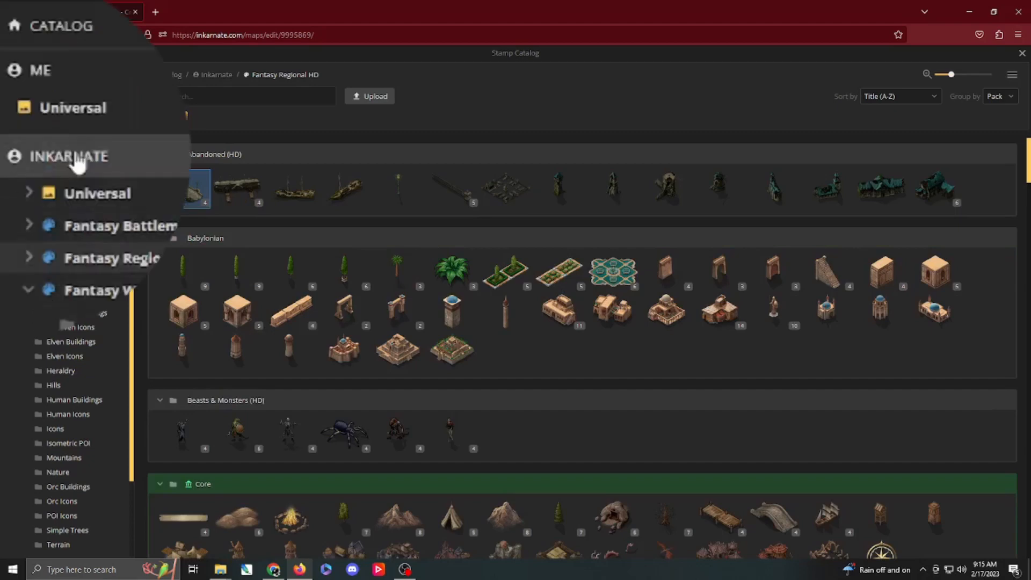
Step: Look through the complete Inkarnate stamp catalog across all its collections
left_click(43, 156)
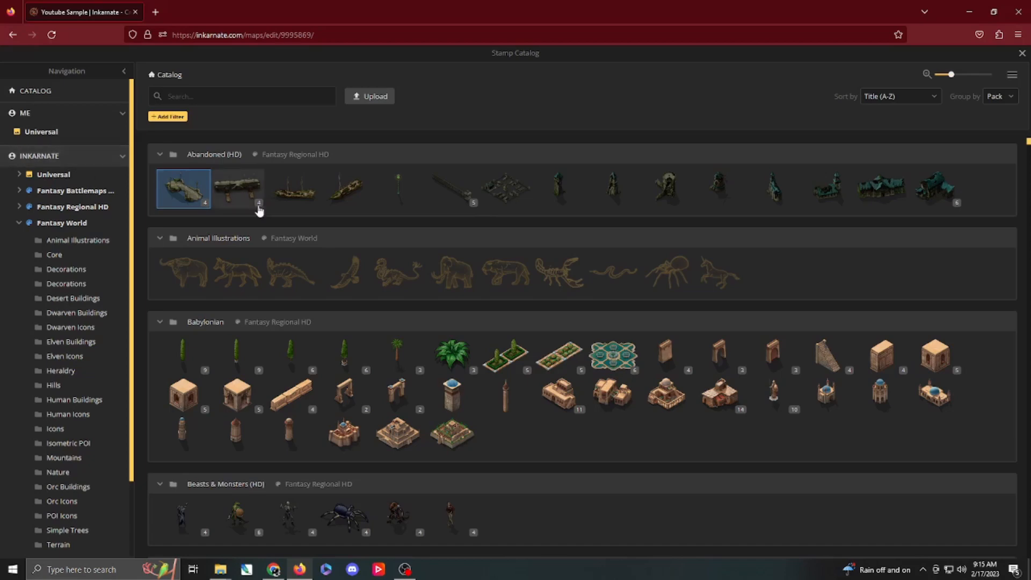
scroll(428, 269, "down", 10)
scroll(450, 277, "down", 10)
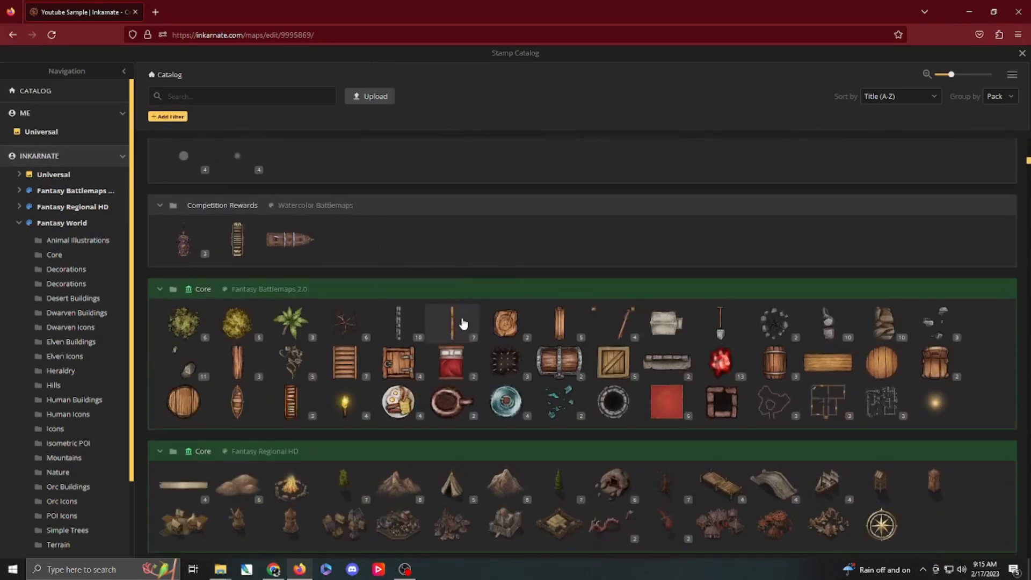
mouse_move(501, 371)
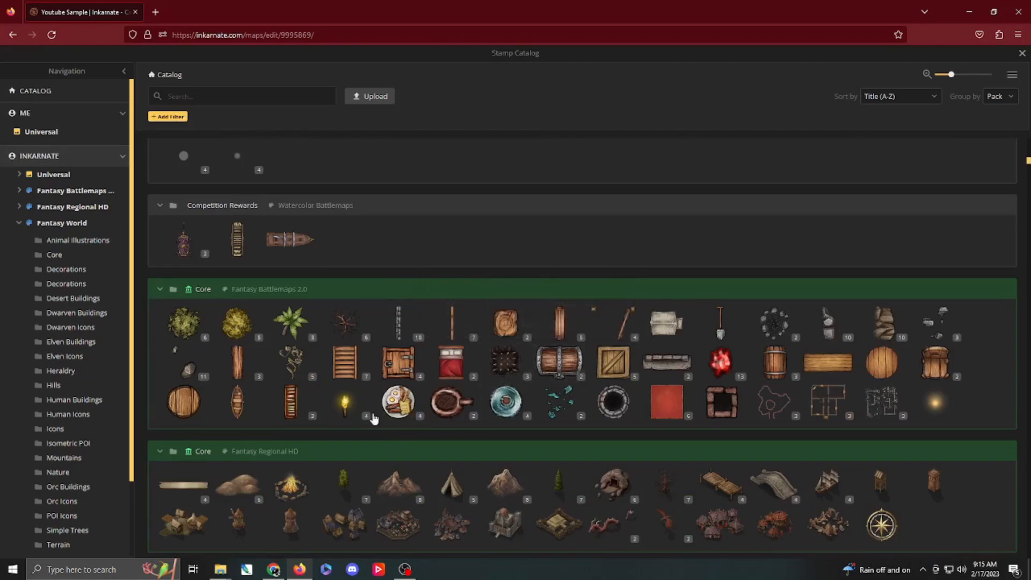
scroll(357, 382, "up", 10)
scroll(356, 382, "up", 6)
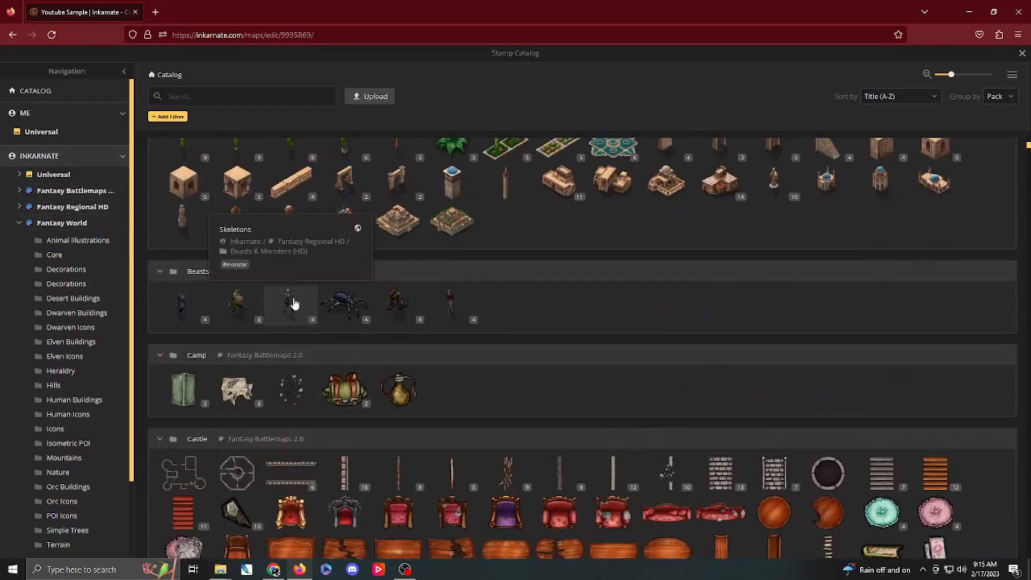
Step: View the Elven Buildings, Dwarven Buildings and Decorations folders of the Fantasy World collection
left_click(59, 226)
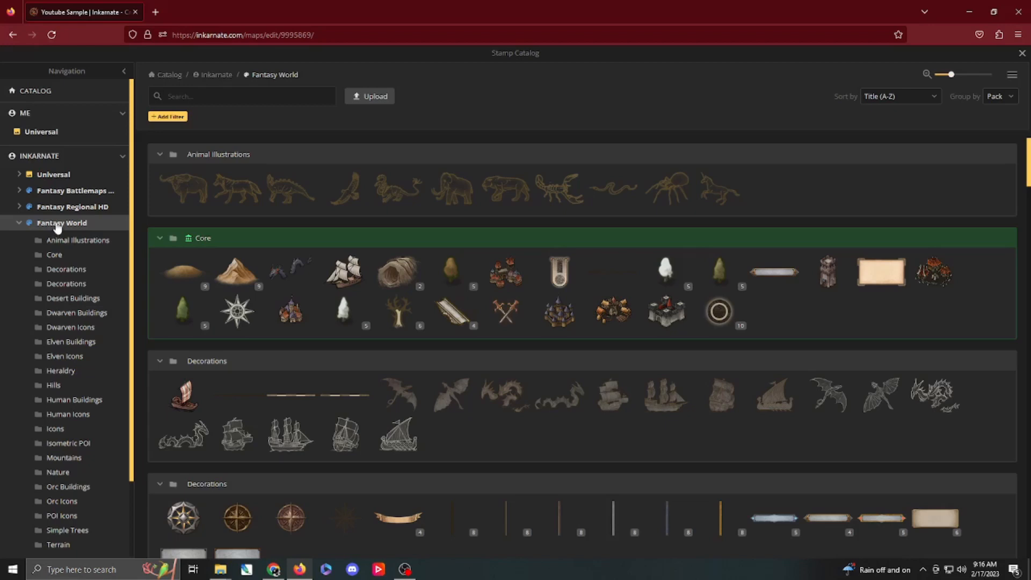
left_click(64, 342)
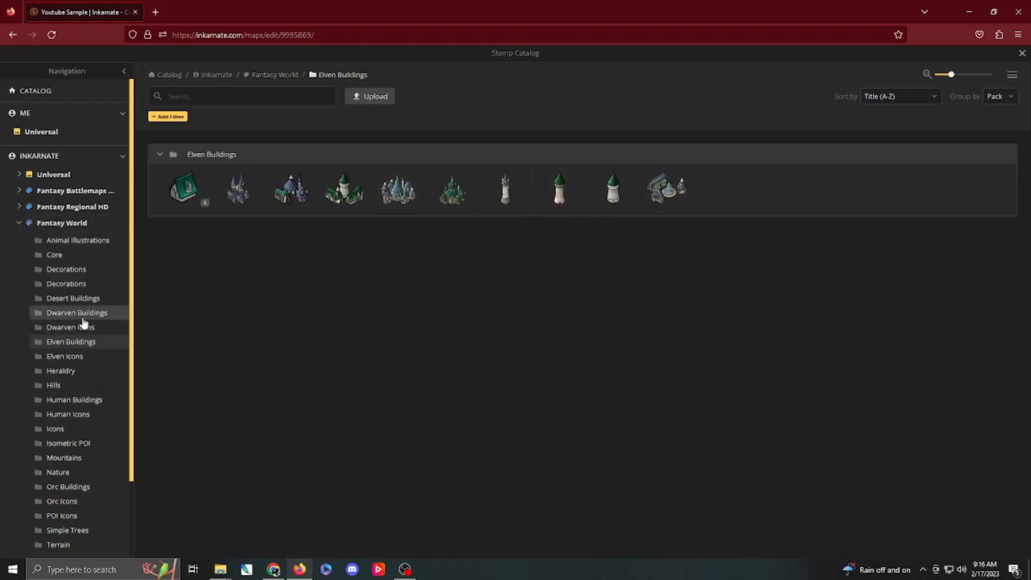
left_click(78, 317)
left_click(62, 285)
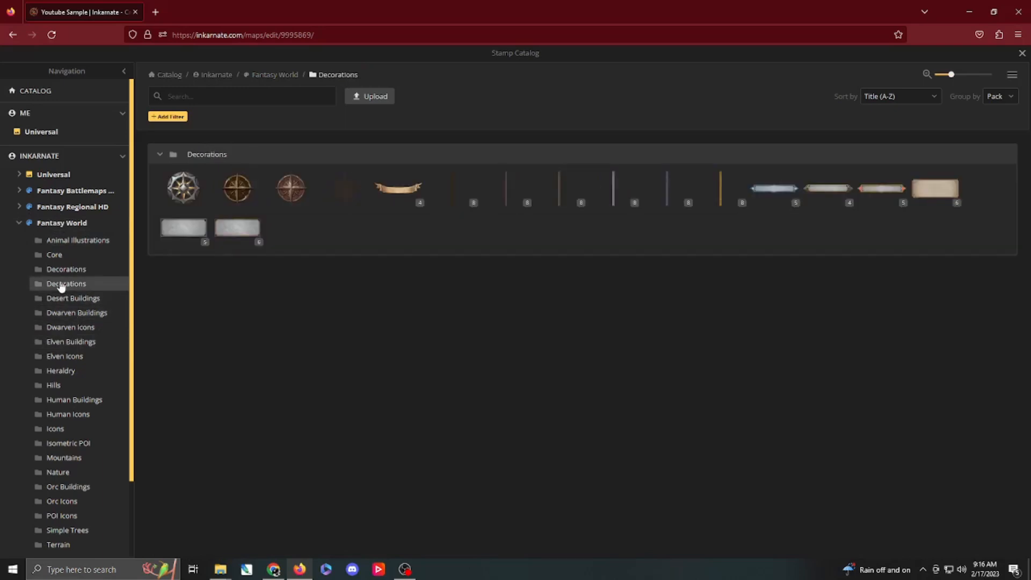
Step: Look through the full Fantasy World collection and choose the Brown Mountains stamp from its Core group
left_click(58, 224)
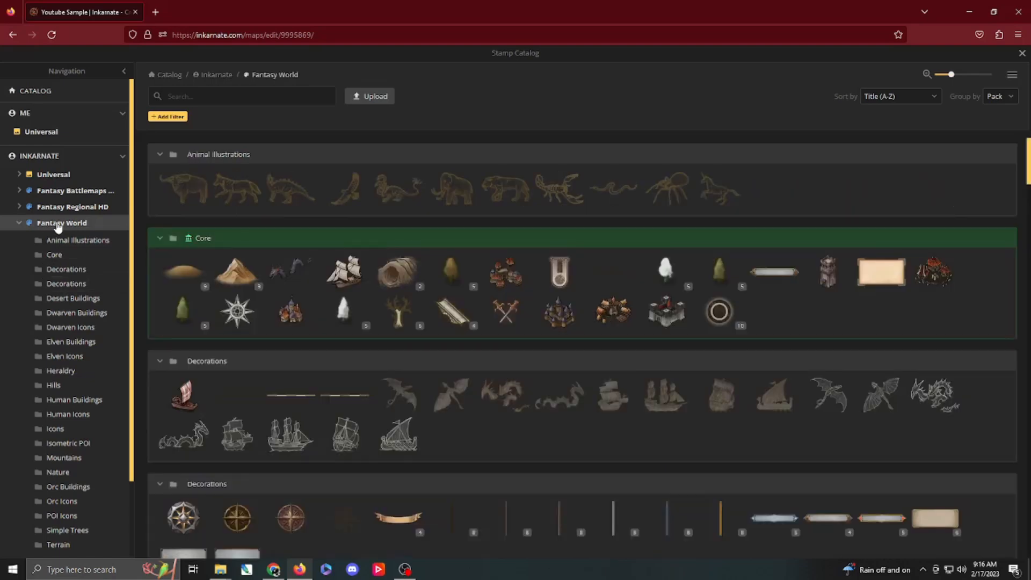
scroll(362, 347, "down", 15)
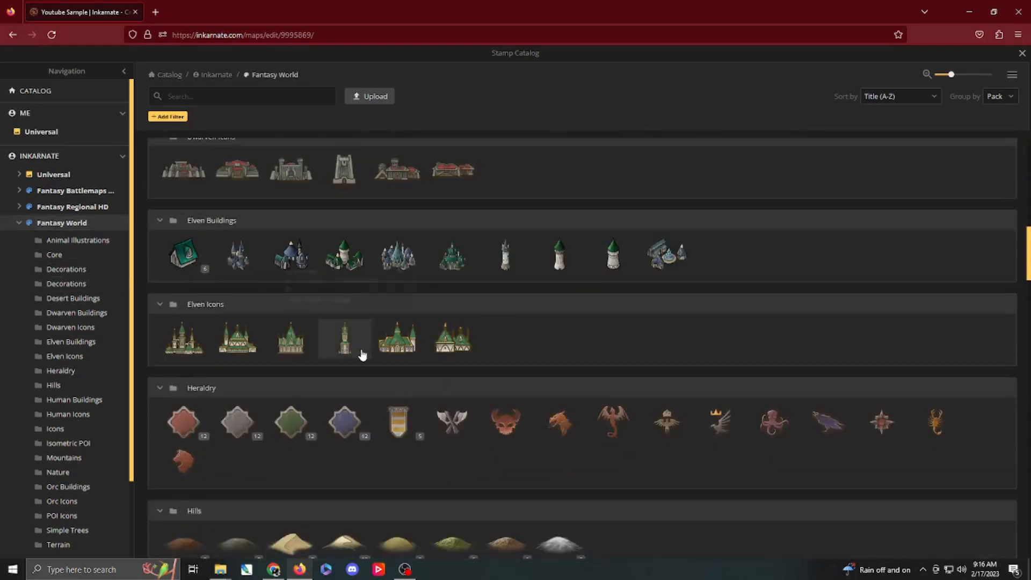
scroll(362, 352, "down", 7)
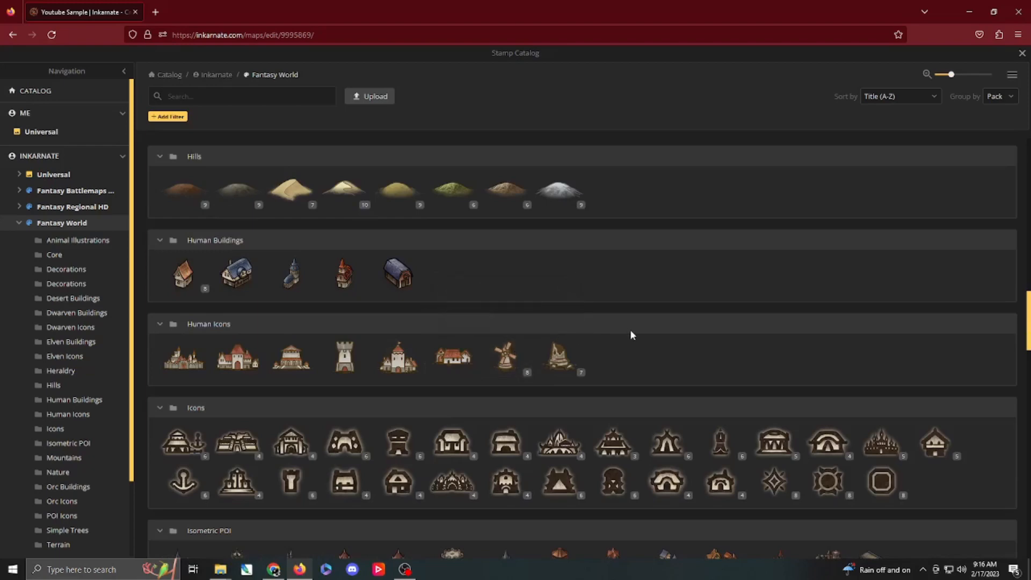
scroll(610, 330, "down", 10)
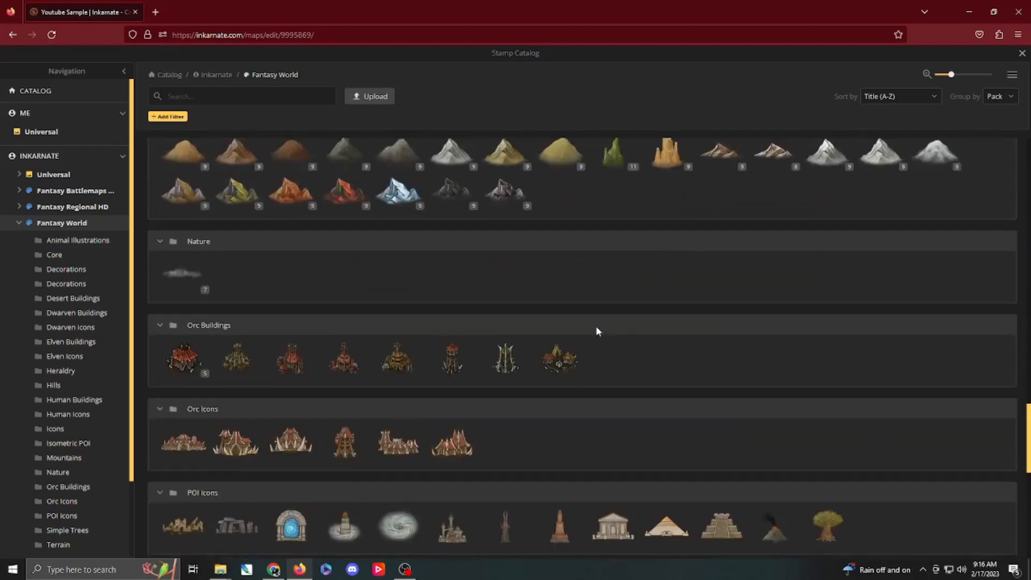
scroll(488, 264, "up", 8)
scroll(485, 262, "up", 6)
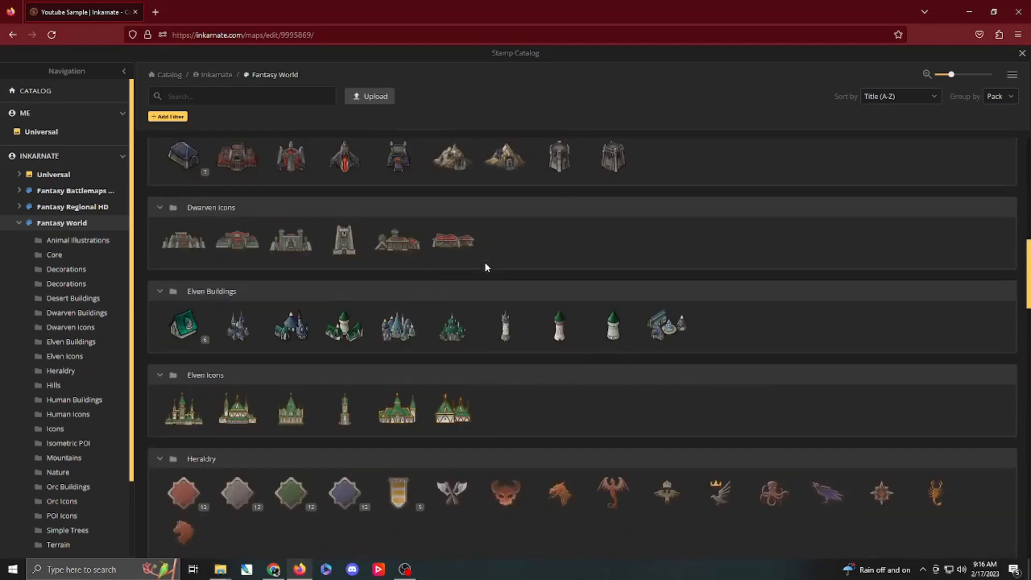
scroll(485, 262, "up", 10)
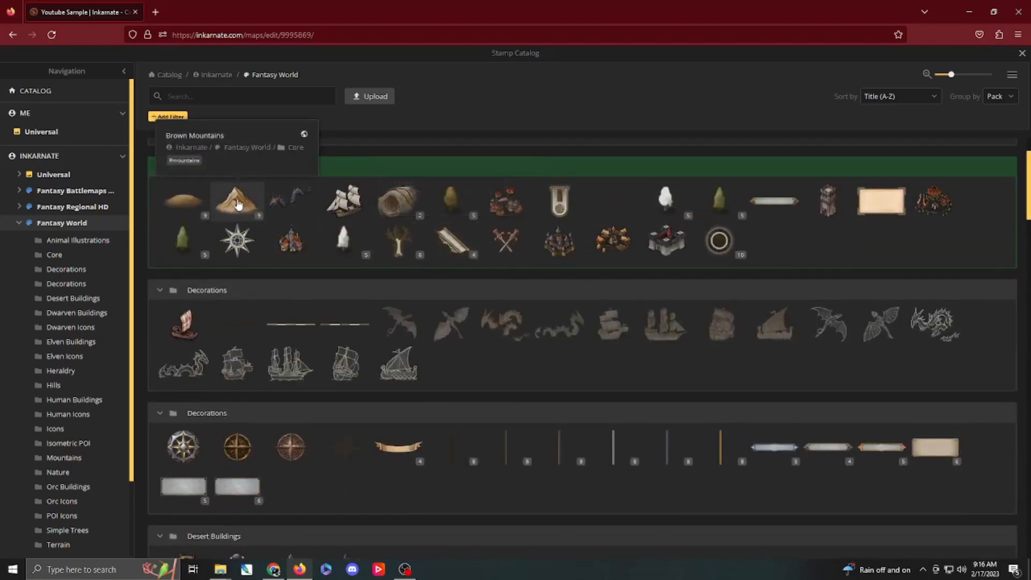
scroll(238, 204, "up", 1)
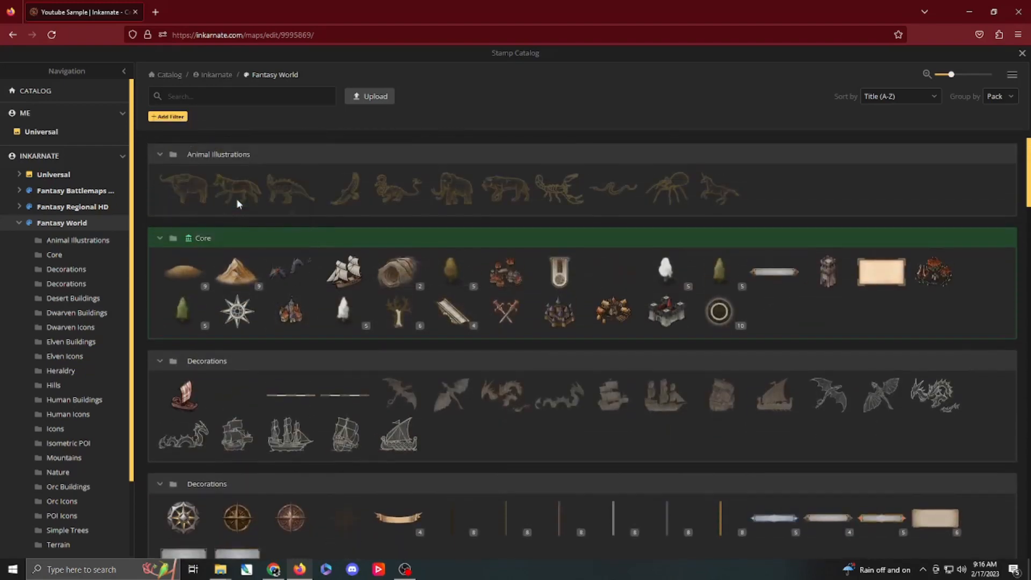
left_click(233, 274)
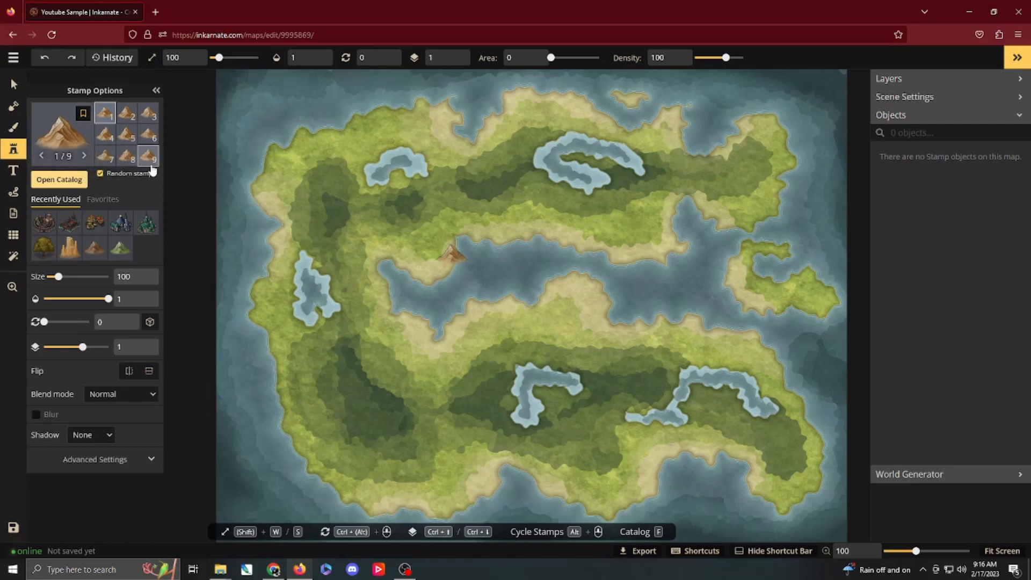
Step: Cycle through the Brown Mountains stamp variants up to variant 8
left_click(84, 157)
left_click(84, 157)
left_click(84, 157)
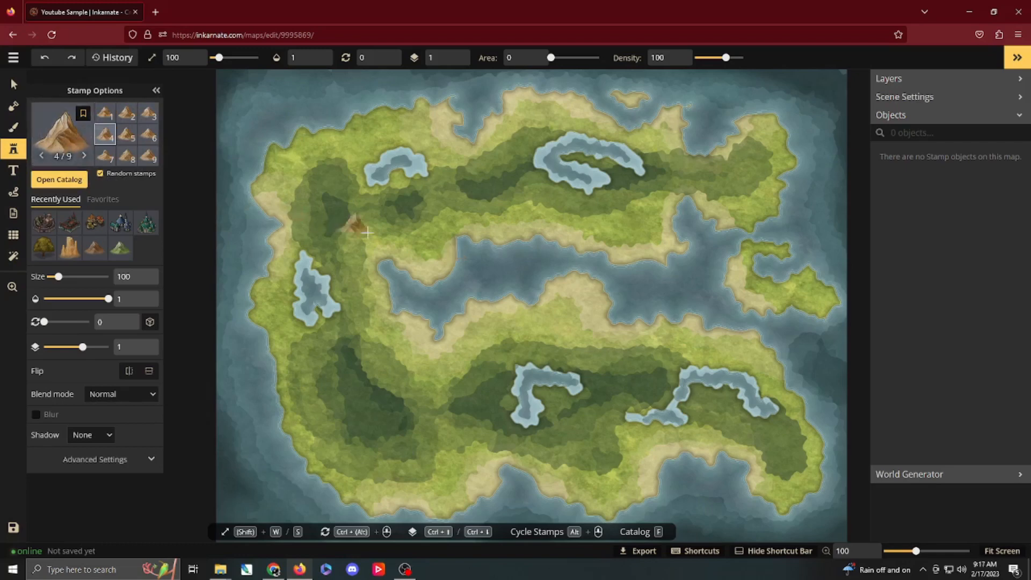
left_click(83, 157)
left_click(83, 157)
left_click(84, 157)
left_click(85, 157)
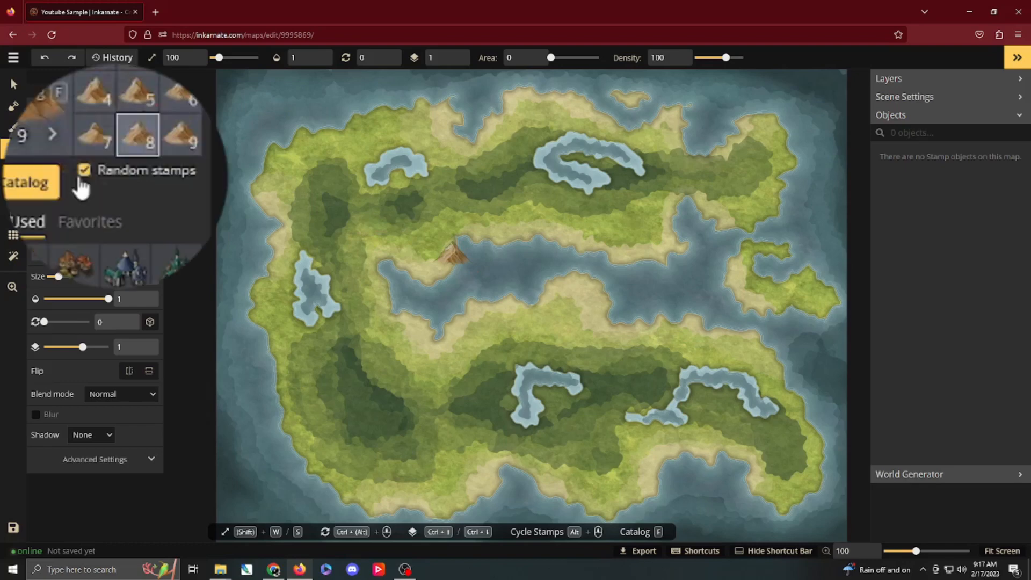
Step: Turn off random stamps and place four identical Brown Mountains stamps around the western end of the central inlet
left_click(100, 174)
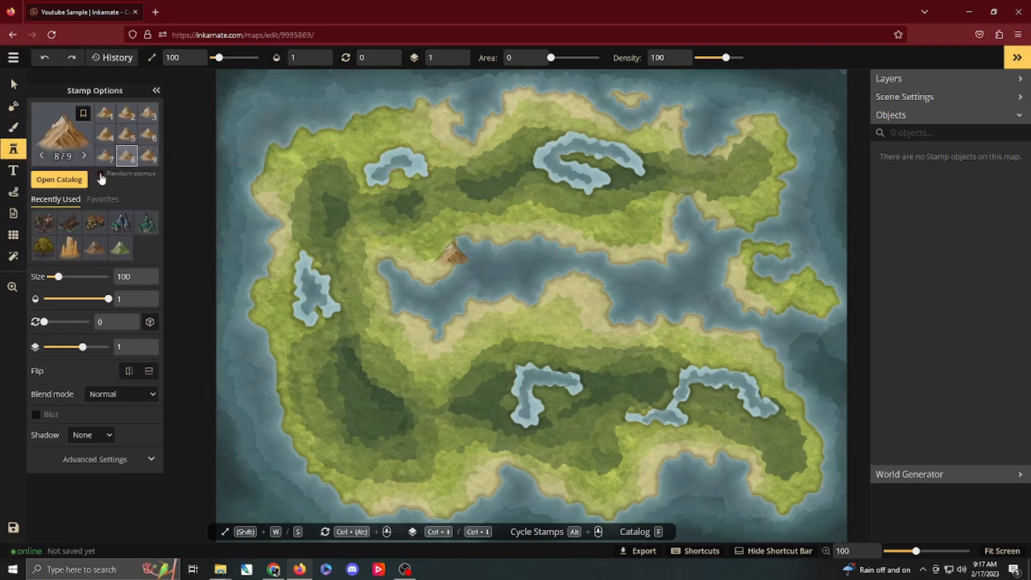
left_click(419, 226)
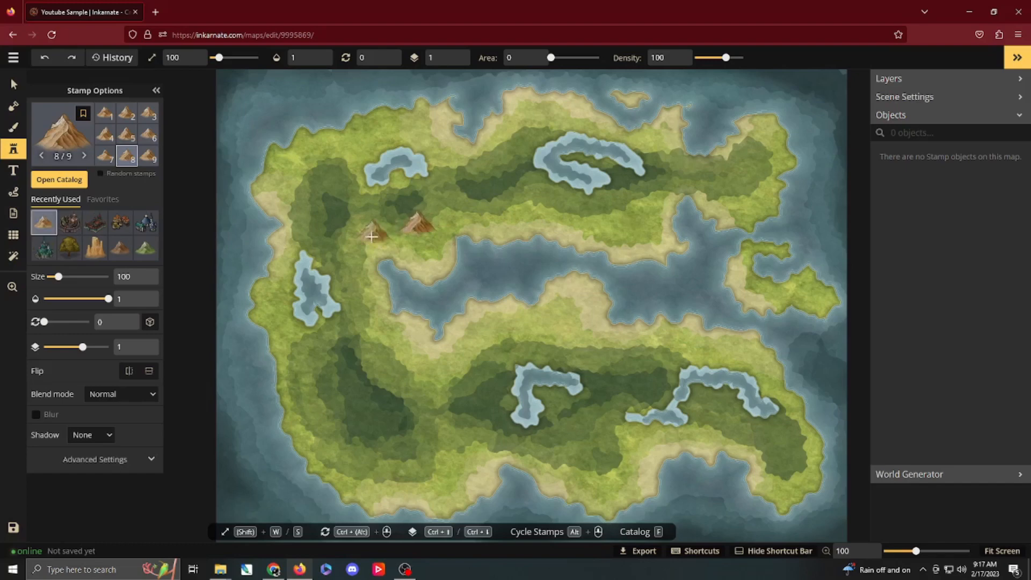
left_click(374, 234)
left_click(345, 267)
left_click(413, 262)
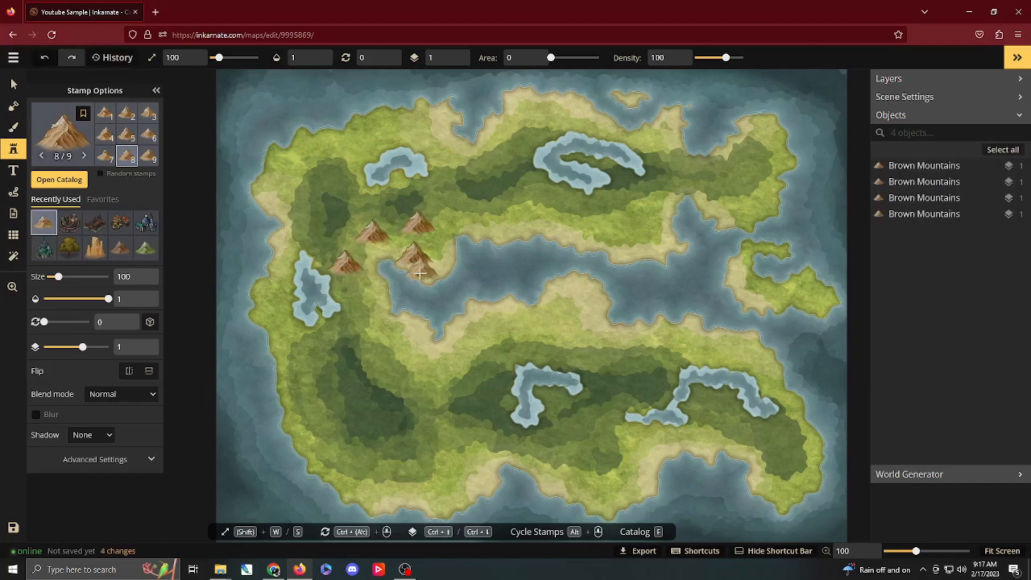
Step: Undo the placement of the four identical mountain stamps
key("ctrl+z")
key("ctrl+z")
key("ctrl+z")
key("ctrl+z")
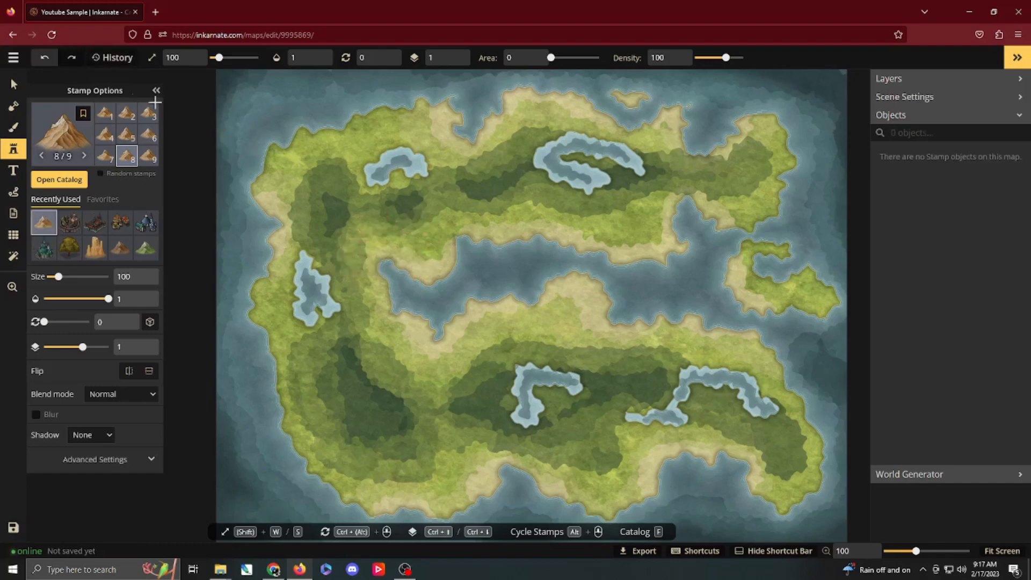
Step: Turn random stamps back on and place a row of four varied Brown Mountains northwest of the central inlet
left_click(100, 173)
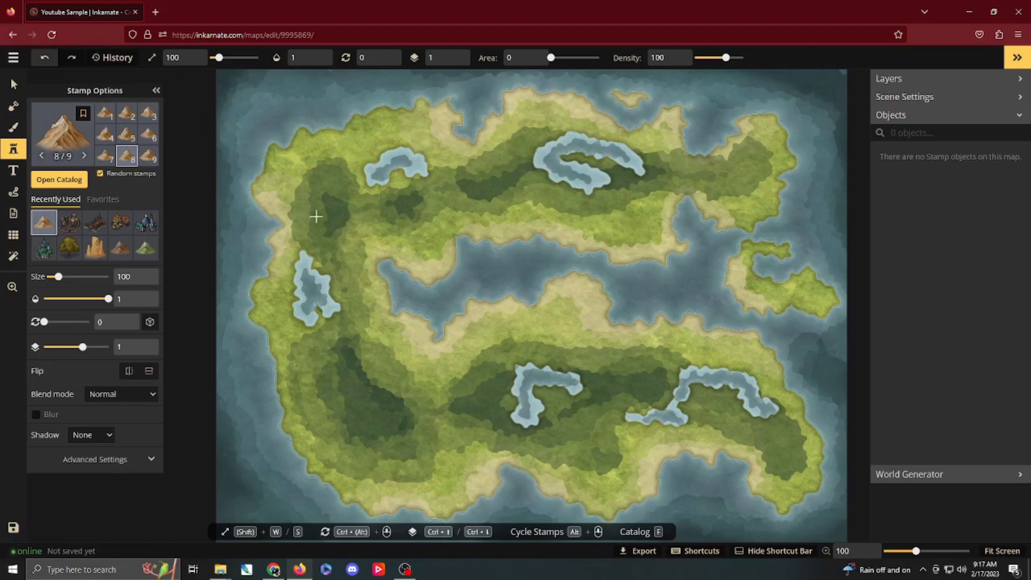
left_click(449, 219)
left_click(418, 224)
left_click(390, 234)
left_click(347, 219)
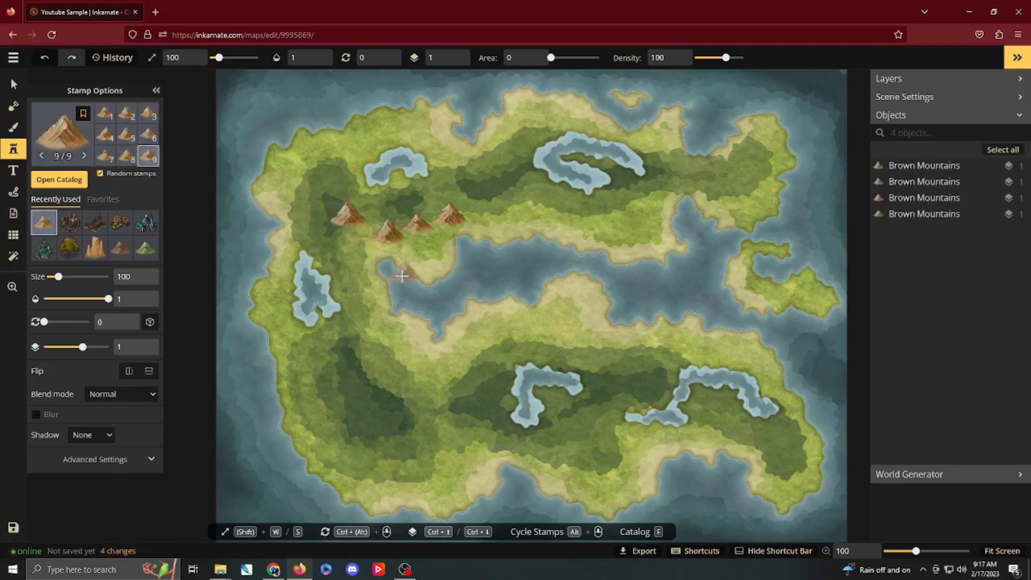
Step: Undo the row of four randomly varied mountain stamps
key("ctrl+z")
key("ctrl+z")
key("ctrl+z")
key("ctrl+z")
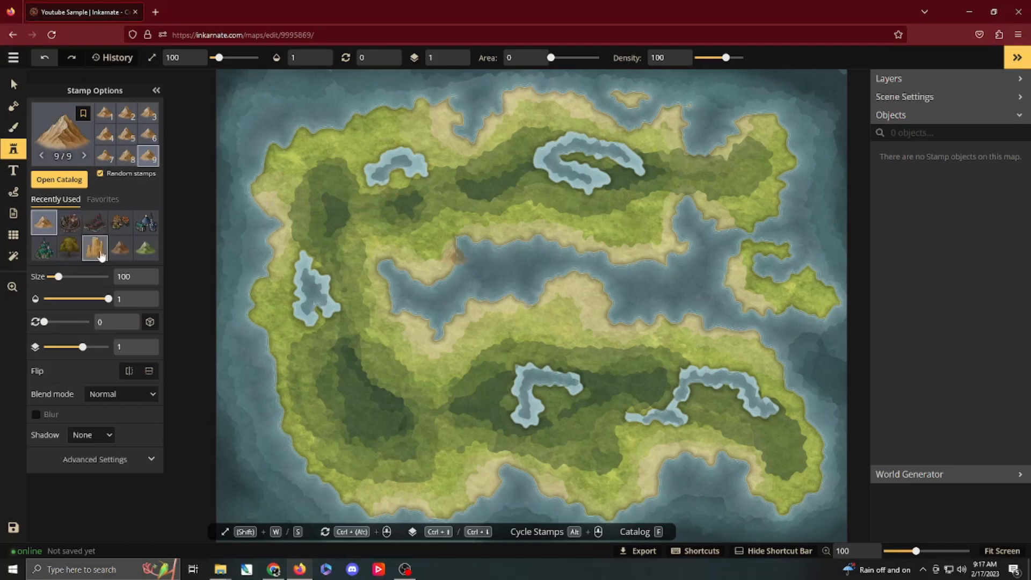
Step: Switch to another recently used stamp and back to Brown Mountains, and look through the favorite stamps
left_click(70, 231)
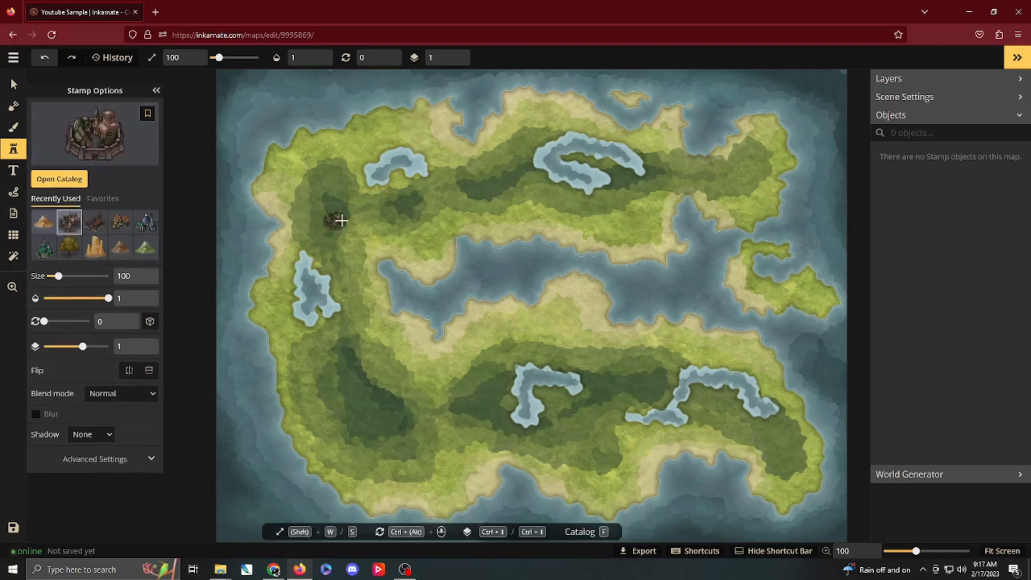
left_click(50, 228)
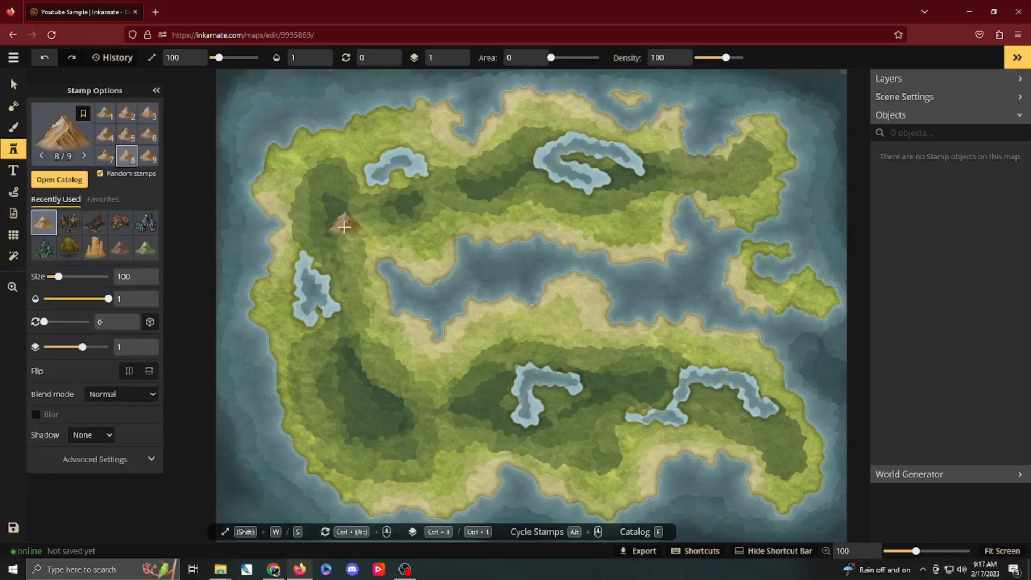
left_click(116, 215)
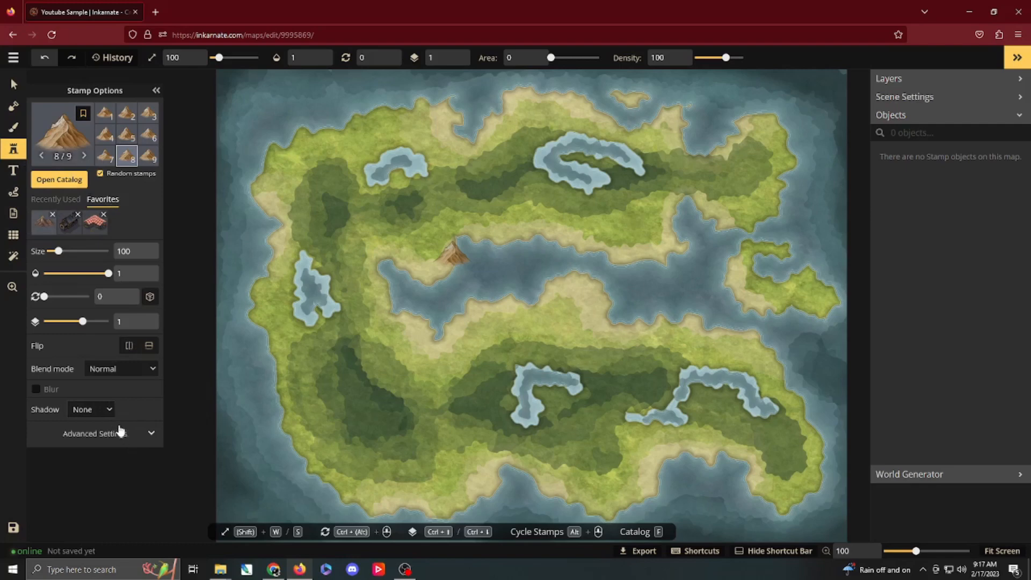
left_click(46, 200)
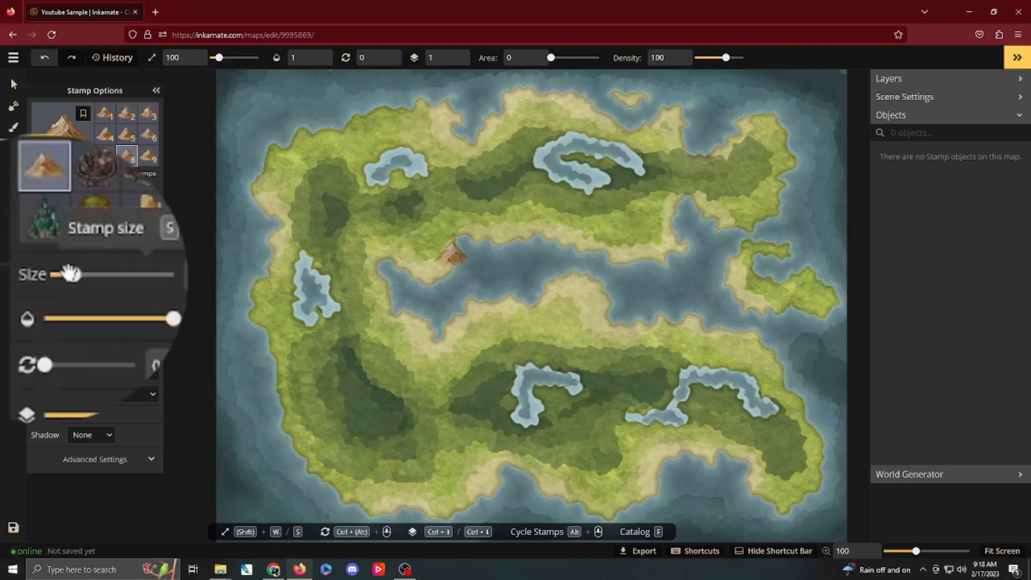
Step: Set the stamp size to 268 and place two overlapping Brown Mountains stamps on layer 1 northwest of the central inlet
left_click_drag(57, 276, 112, 300)
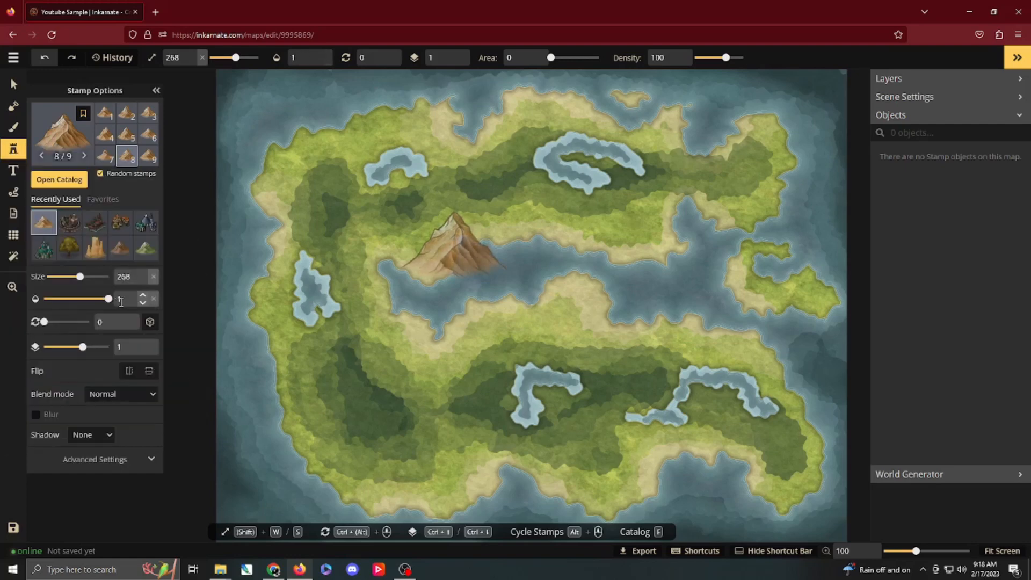
left_click_drag(44, 322, 23, 330)
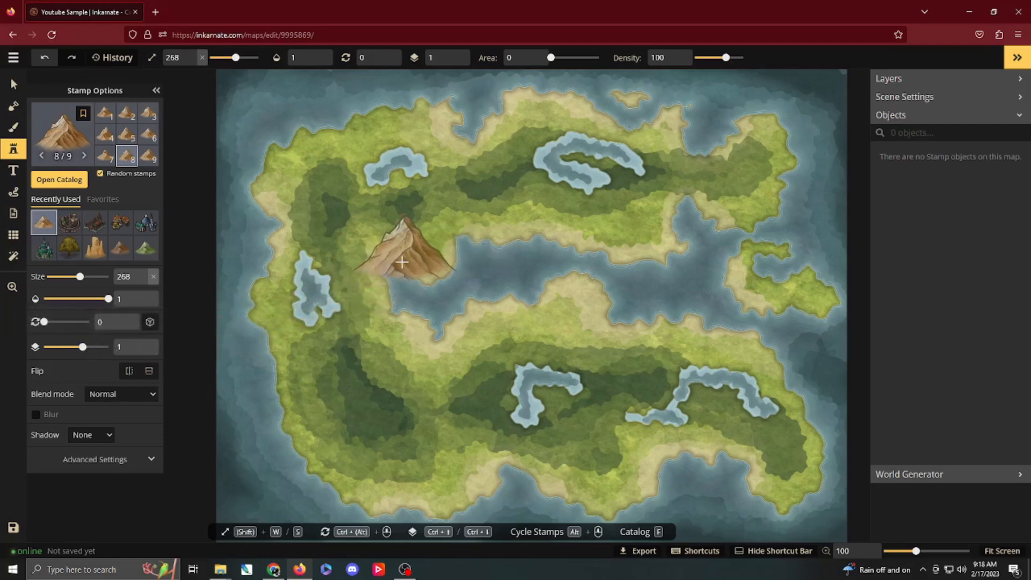
left_click(387, 233)
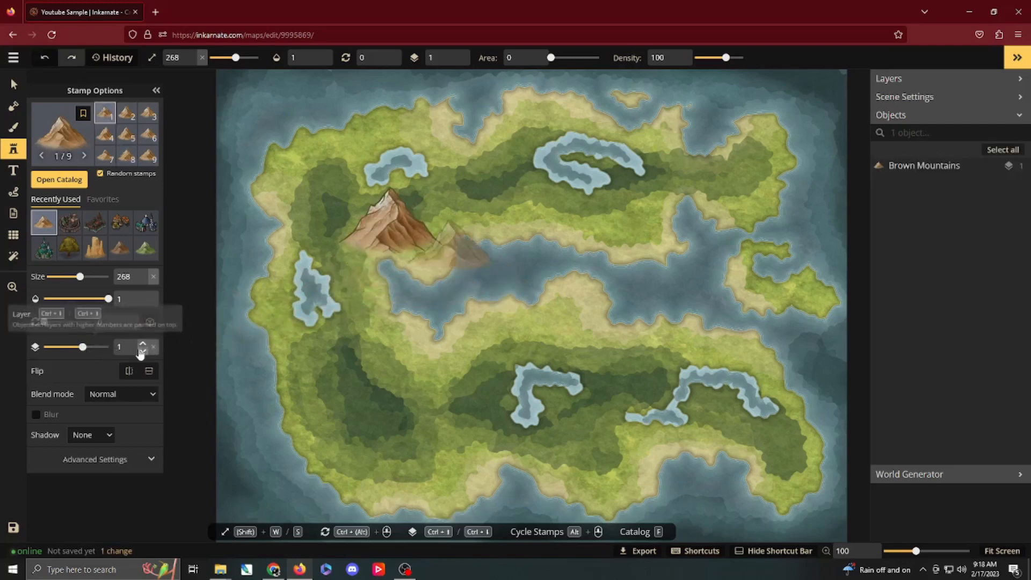
left_click(400, 256)
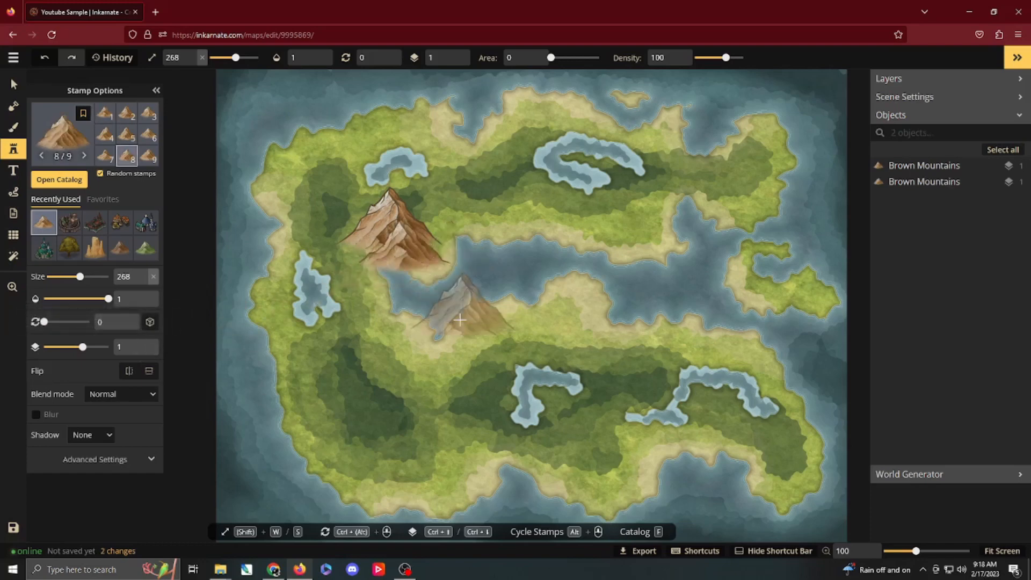
Step: Set the stamp layer to 0 and place two more Brown Mountains stamps behind the existing overlapping pair
left_click(142, 352)
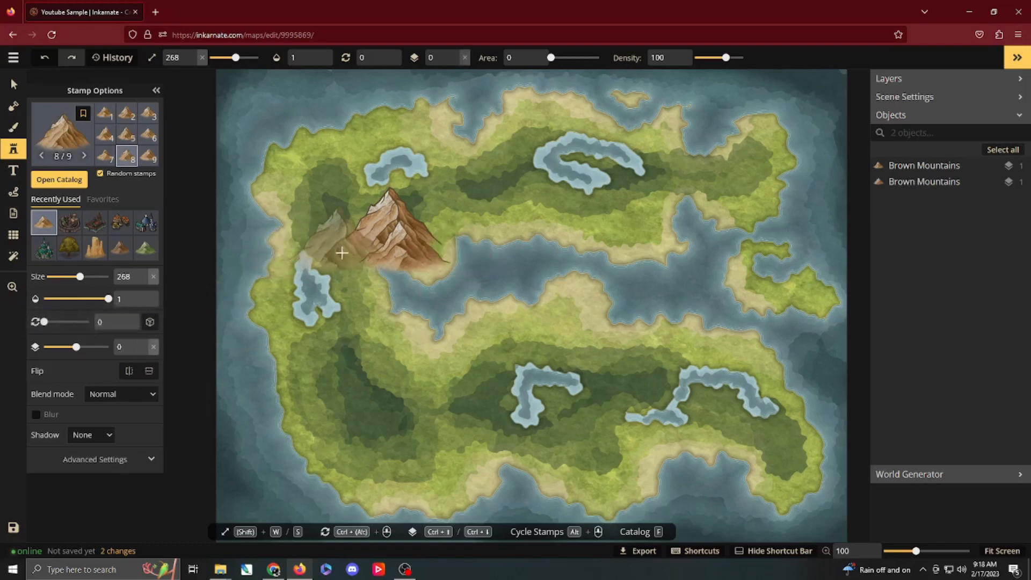
left_click(377, 262)
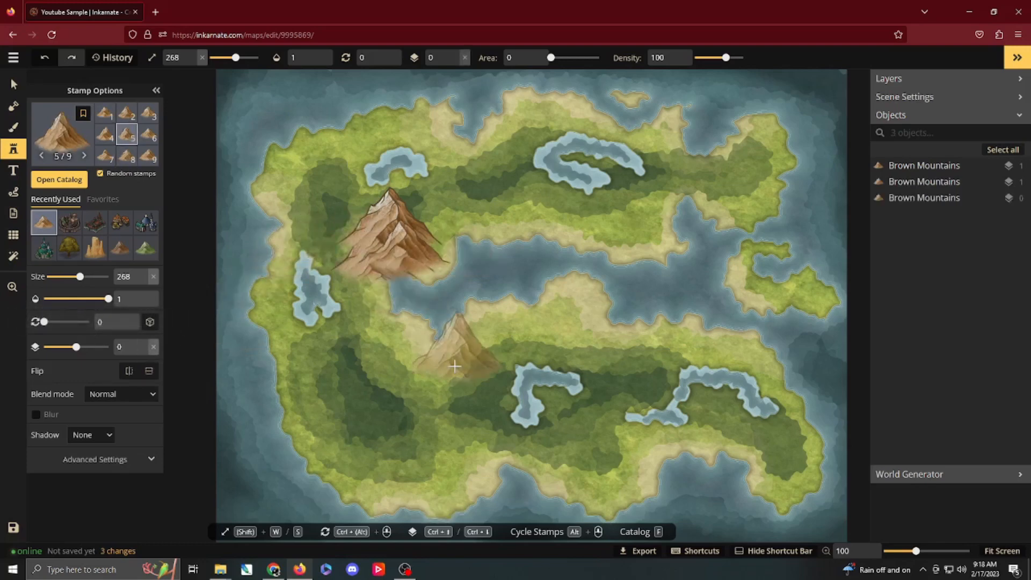
left_click(430, 282)
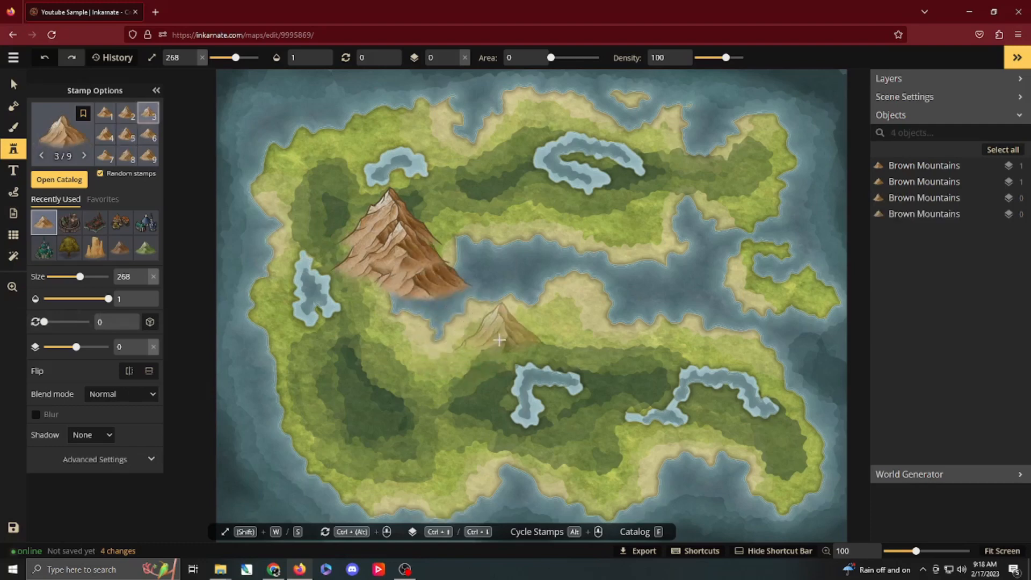
Step: Undo the four overlapping mountain stamps and set the stamp layer back to 1
key("ctrl+z")
key("ctrl+z")
key("ctrl+z")
key("ctrl+z")
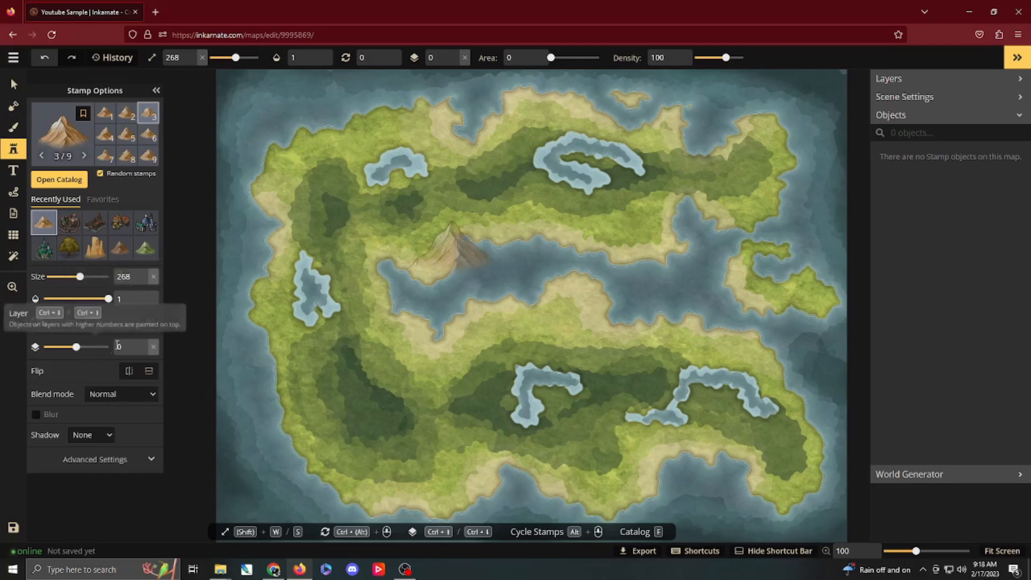
left_click(142, 345)
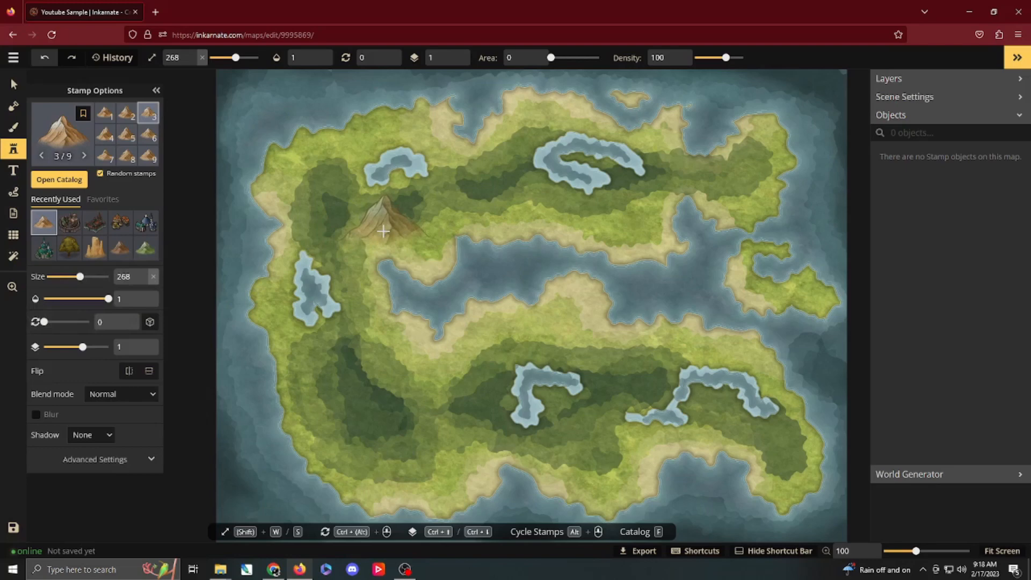
Step: Try the horizontal and vertical flips on the Brown Mountains stamp, switching each one off again
left_click(130, 372)
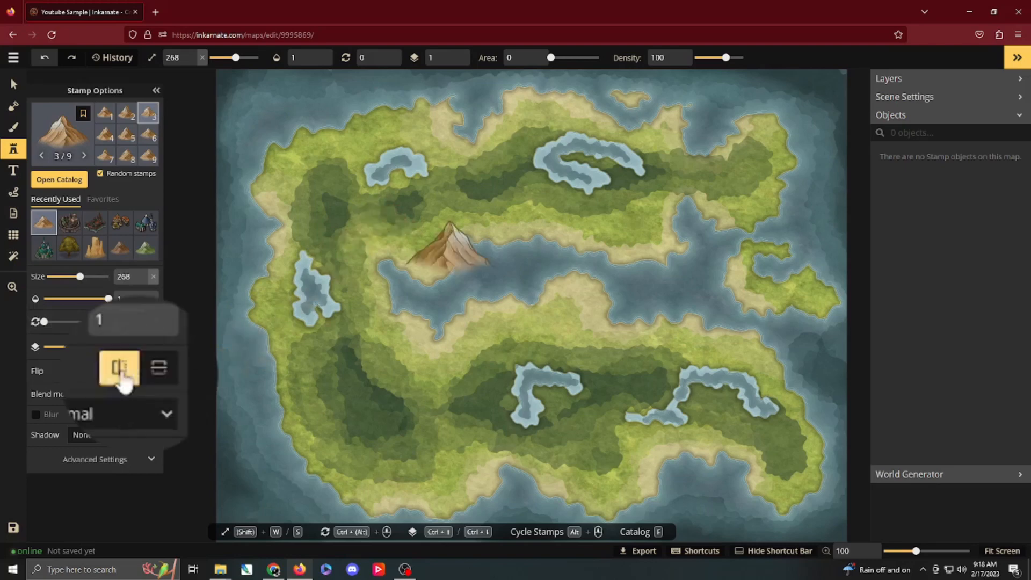
left_click(129, 373)
left_click(149, 372)
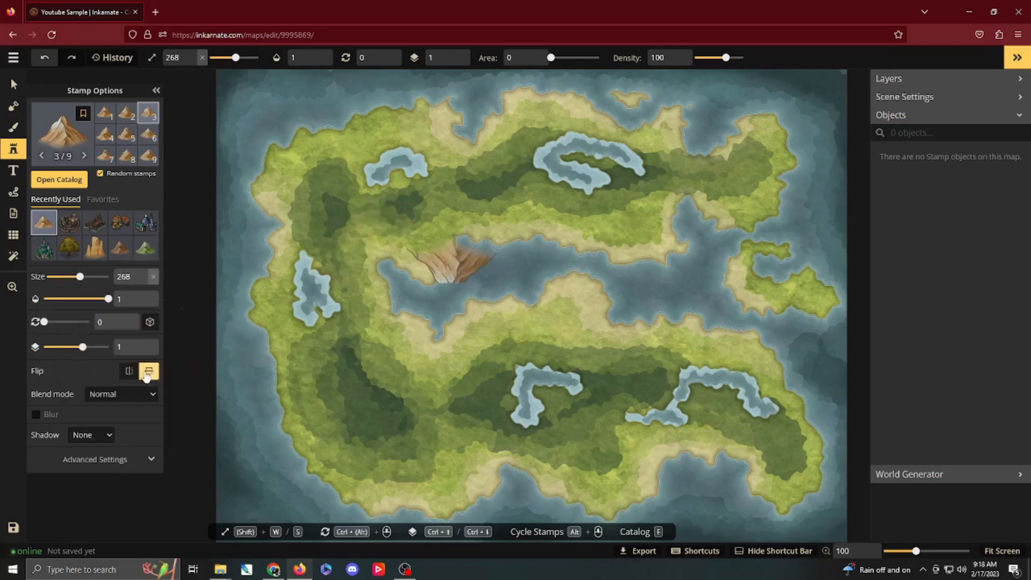
left_click(149, 376)
Step: Preview the stamp with the Color dodge blend mode and restore the blend mode to Normal
left_click(149, 395)
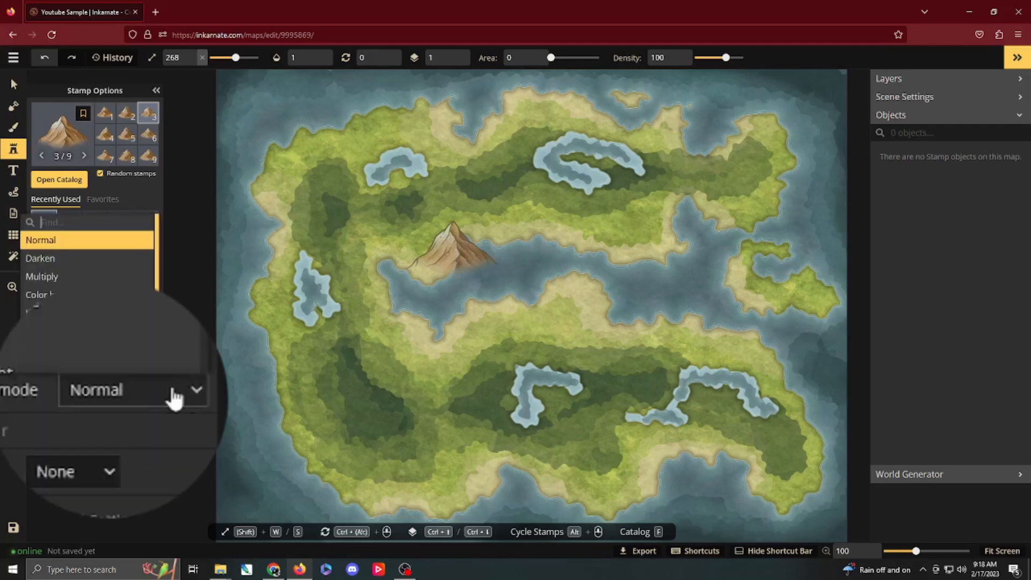
left_click(60, 351)
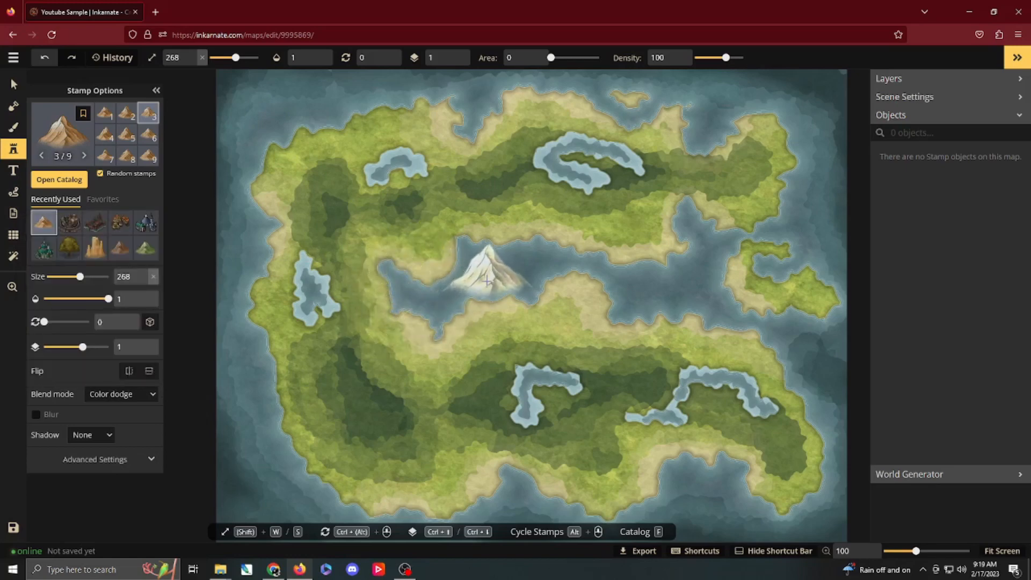
left_click(137, 395)
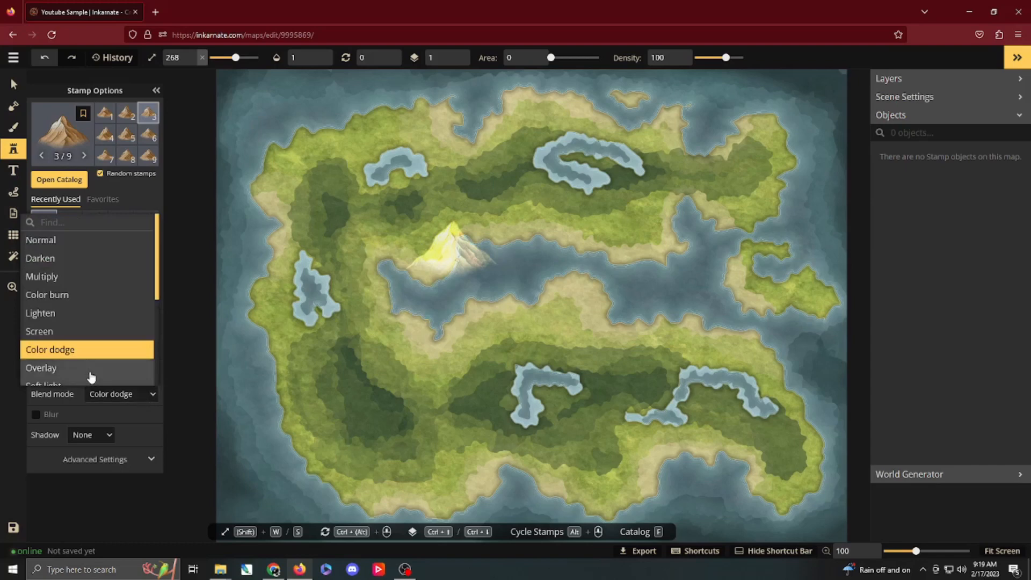
left_click(53, 241)
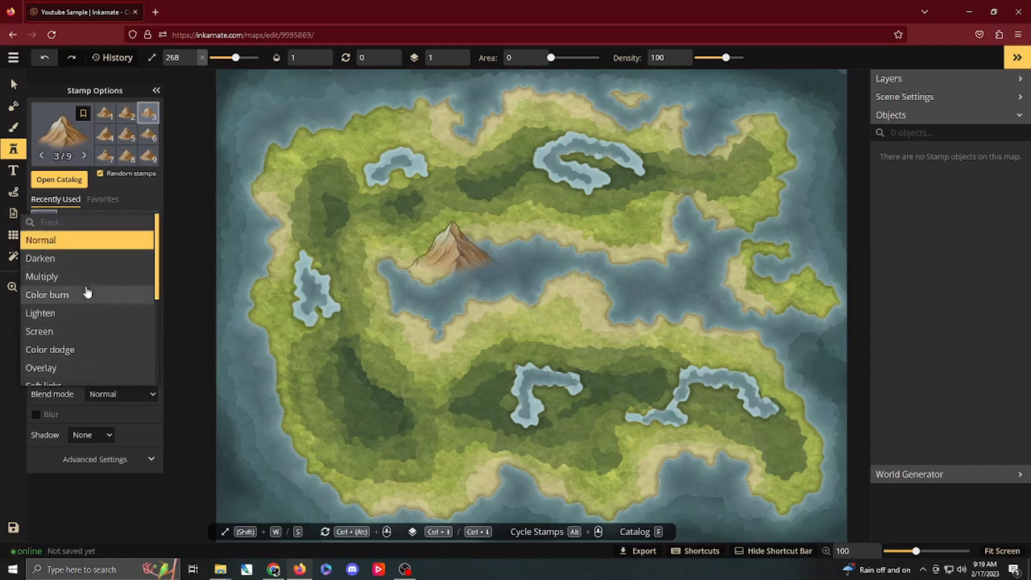
left_click(153, 199)
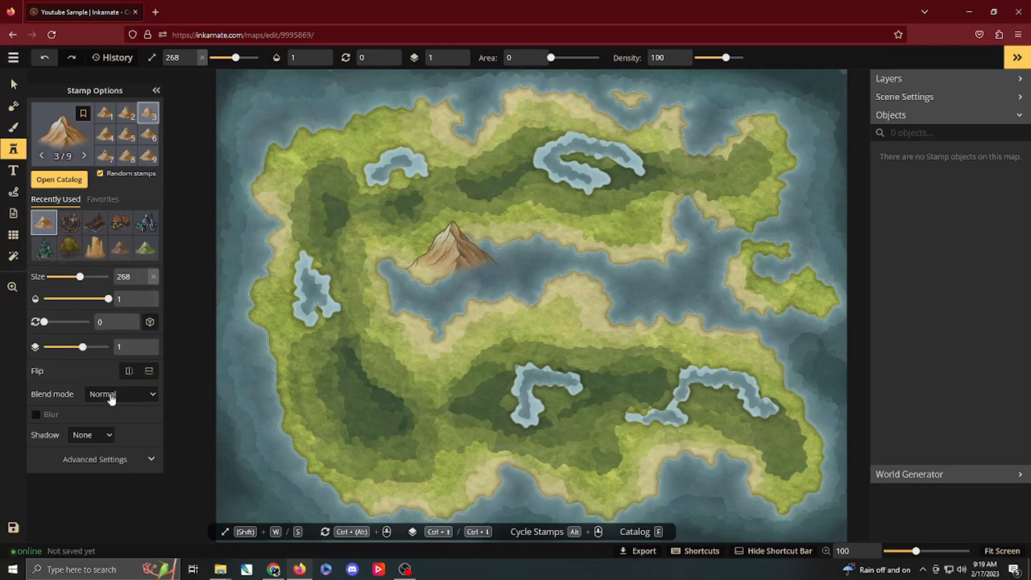
Step: Try a blurred Brown Mountains stamp west of the central inlet, then undo it and turn Blur off
left_click(36, 414)
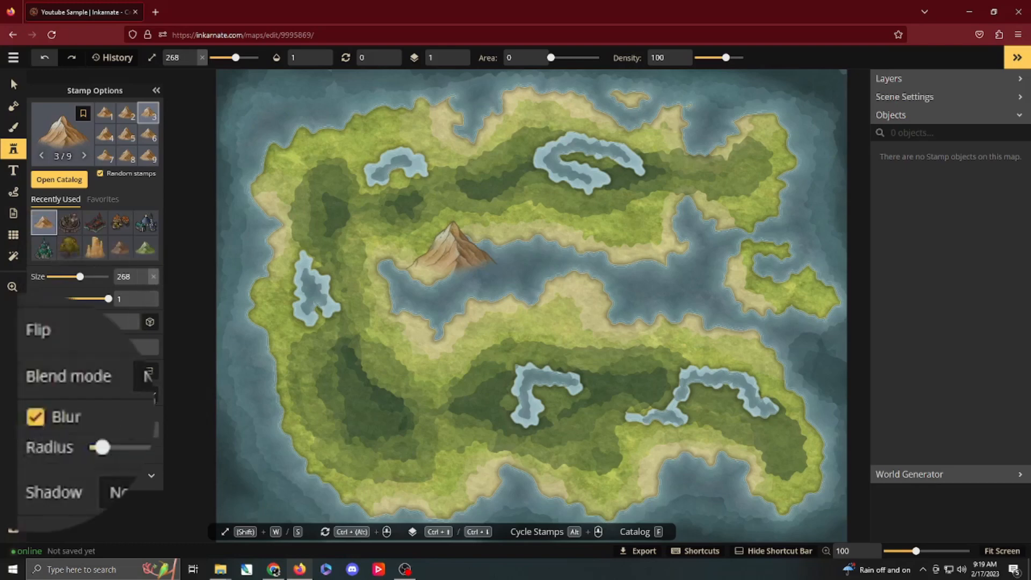
left_click(371, 263)
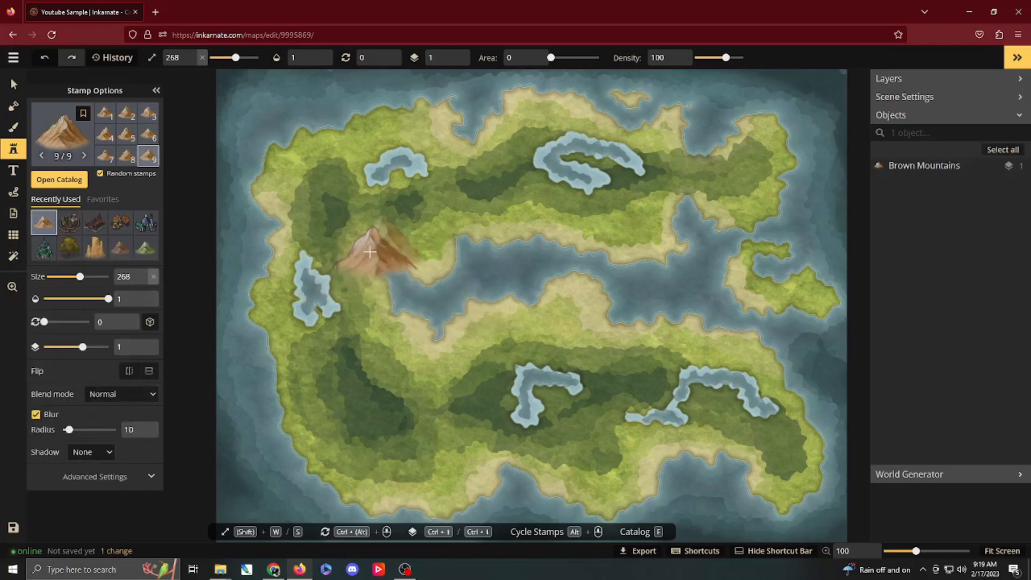
key("ctrl+z")
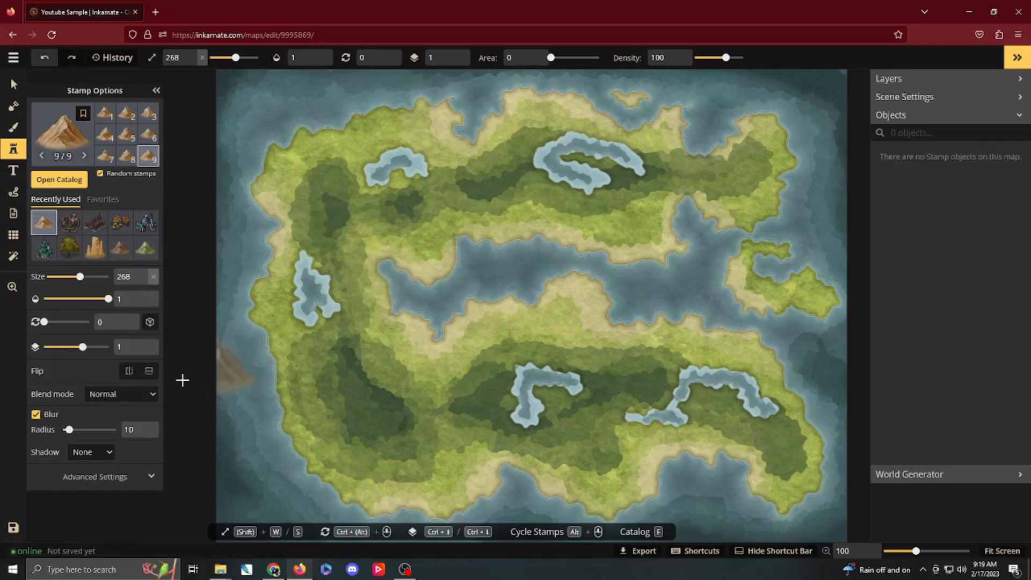
left_click(36, 415)
Step: Set the stamp shadow to Object and place one Brown Mountains stamp at the western end of the central inlet
left_click(90, 437)
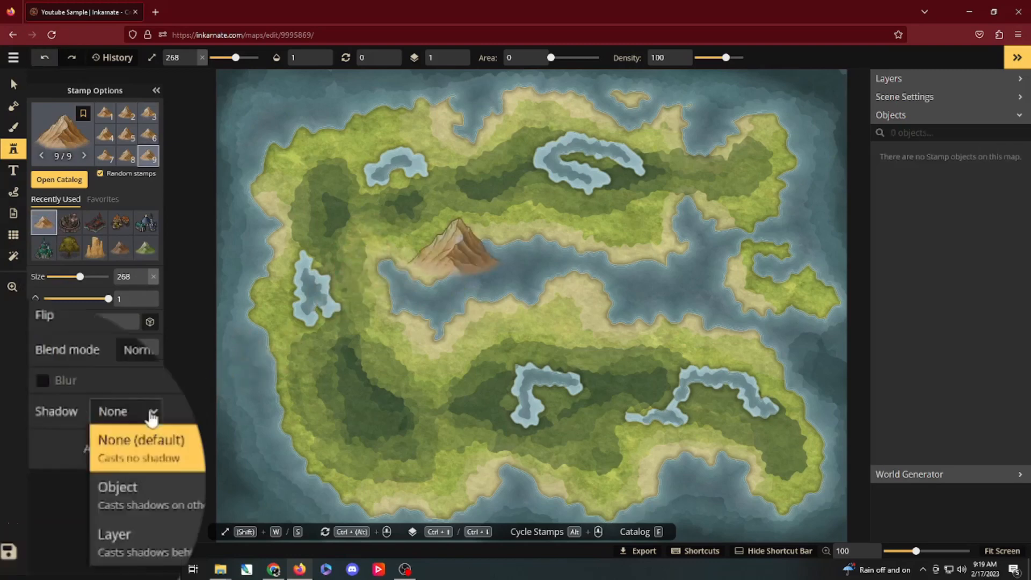
left_click(136, 510)
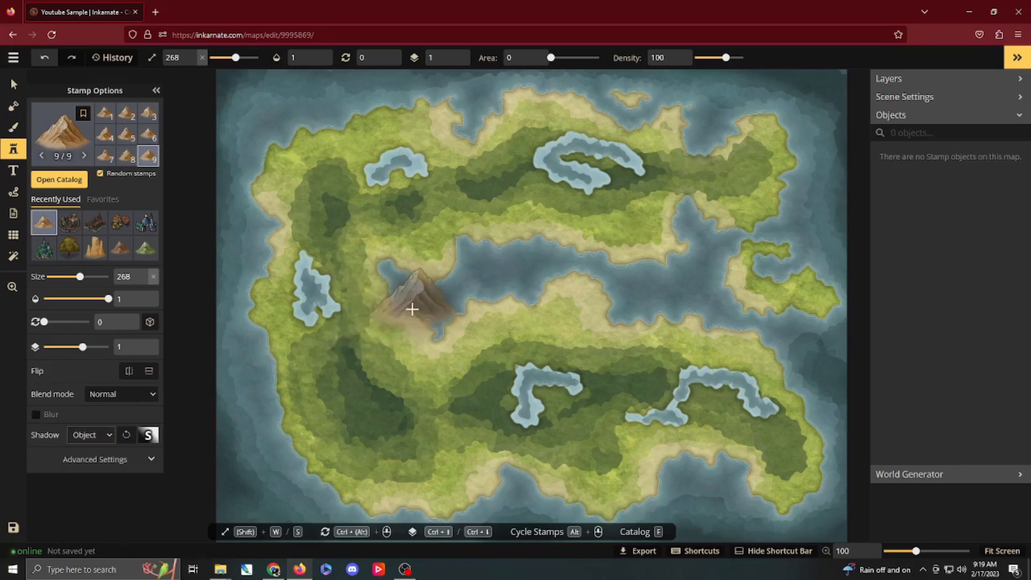
left_click(415, 301)
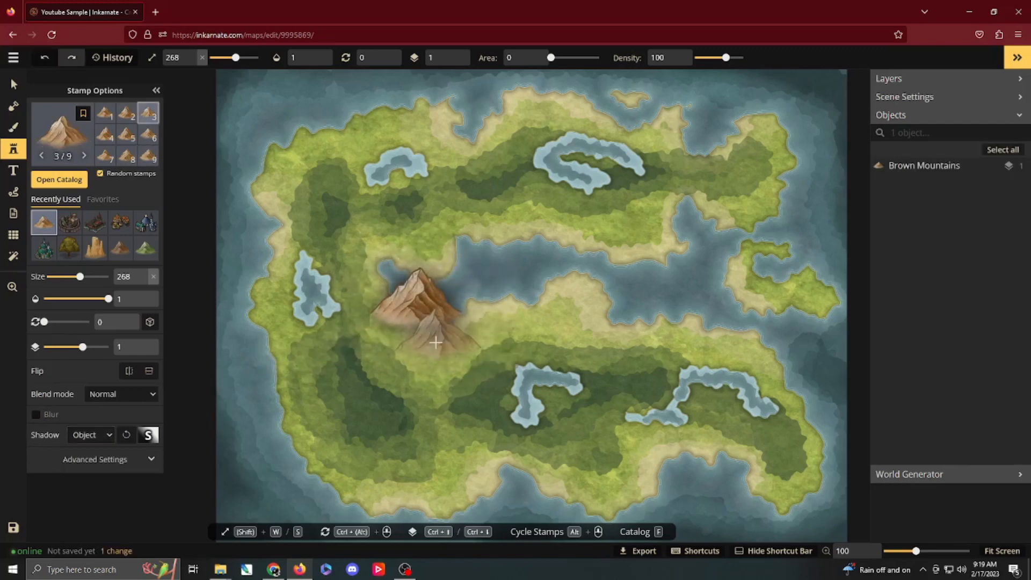
Step: Set the stamp shadow to None and turn on Blur with a radius of 10
left_click(107, 438)
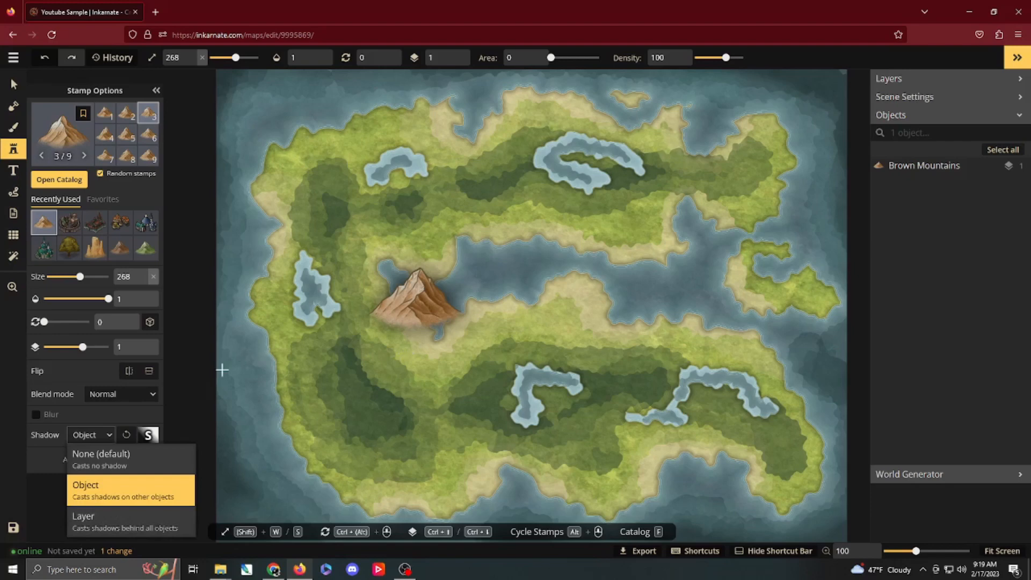
left_click(138, 417)
left_click(125, 453)
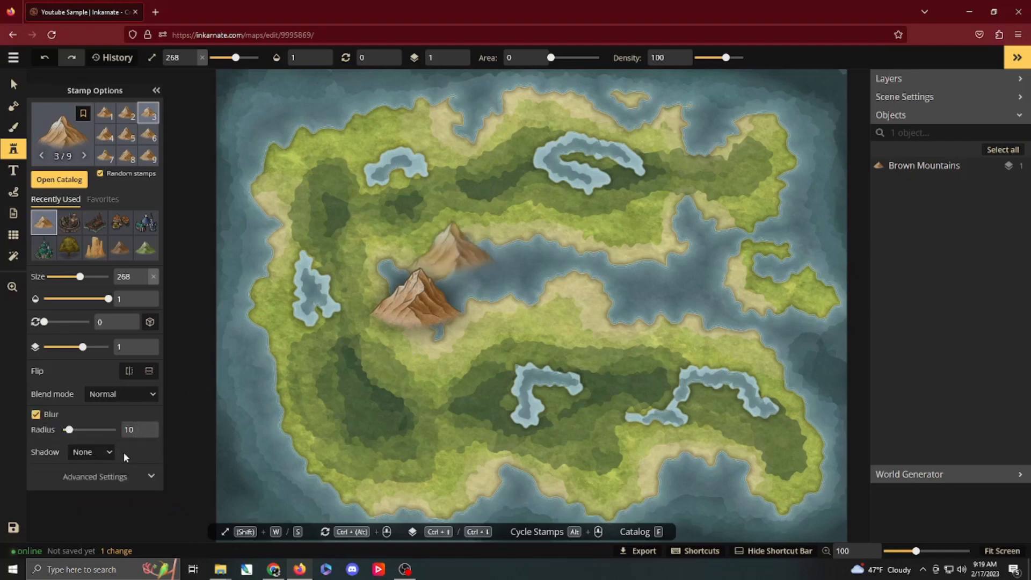
Step: Try an Object shadow with an adjusted shadow blur and set the stamp shadow back to None
left_click(108, 457)
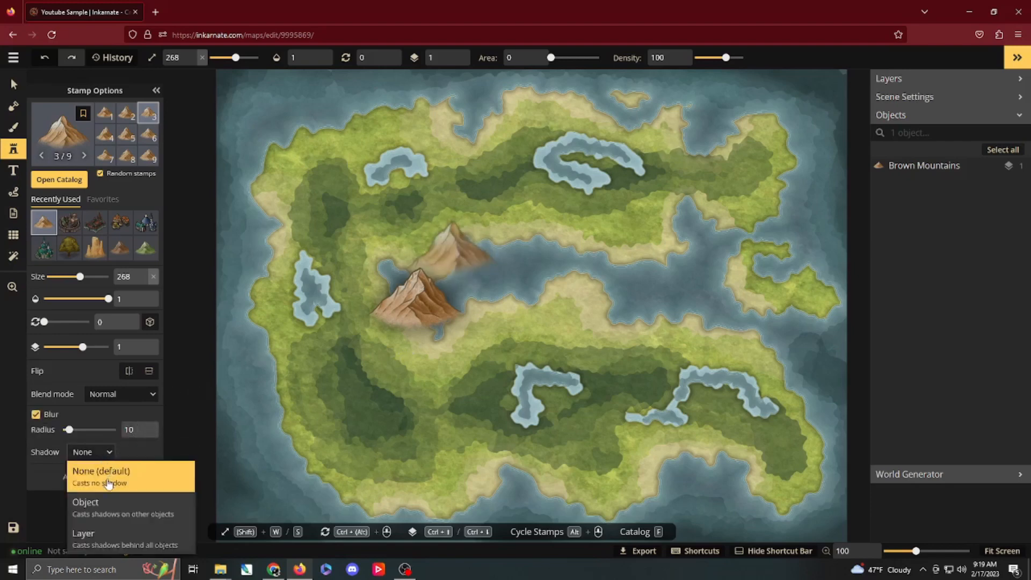
left_click(105, 505)
left_click(149, 453)
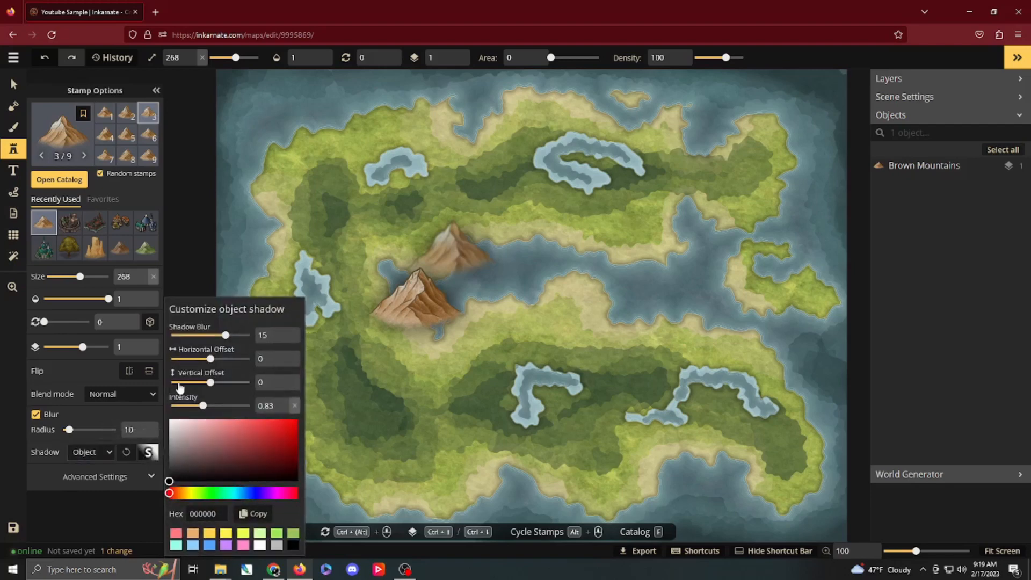
left_click_drag(231, 334, 229, 336)
left_click(103, 454)
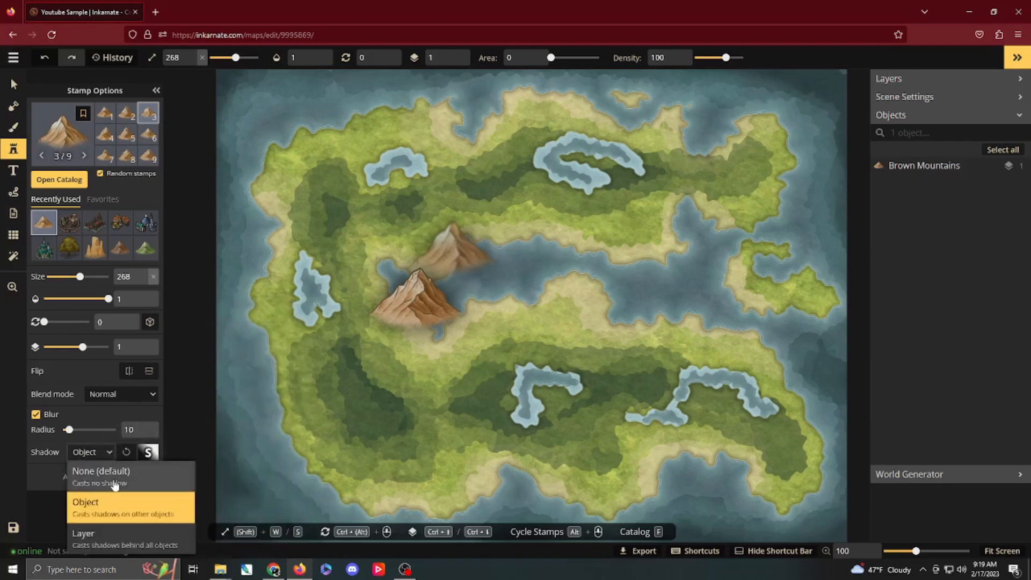
left_click(114, 478)
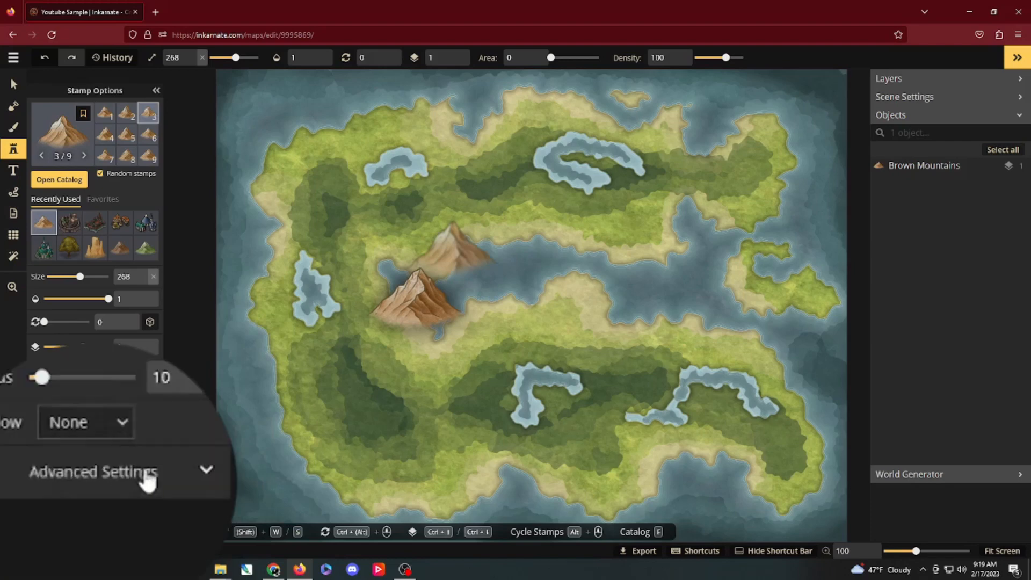
Step: Set the advanced placement option to Single, then place another Brown Mountains stamp and move it to the northern shore of the central inlet
left_click(120, 478)
scroll(146, 480, "down", 3)
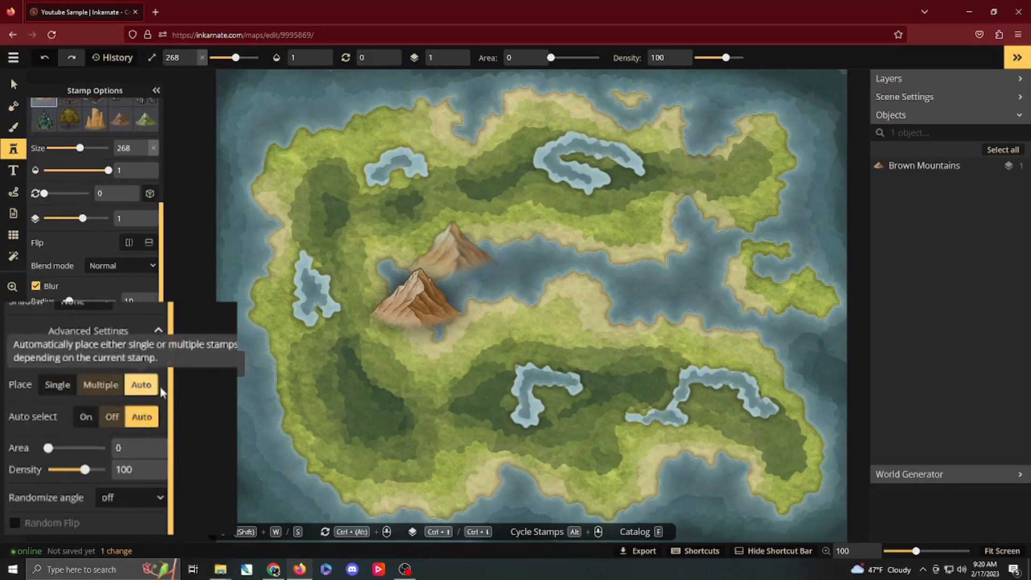
left_click(58, 385)
left_click(360, 248)
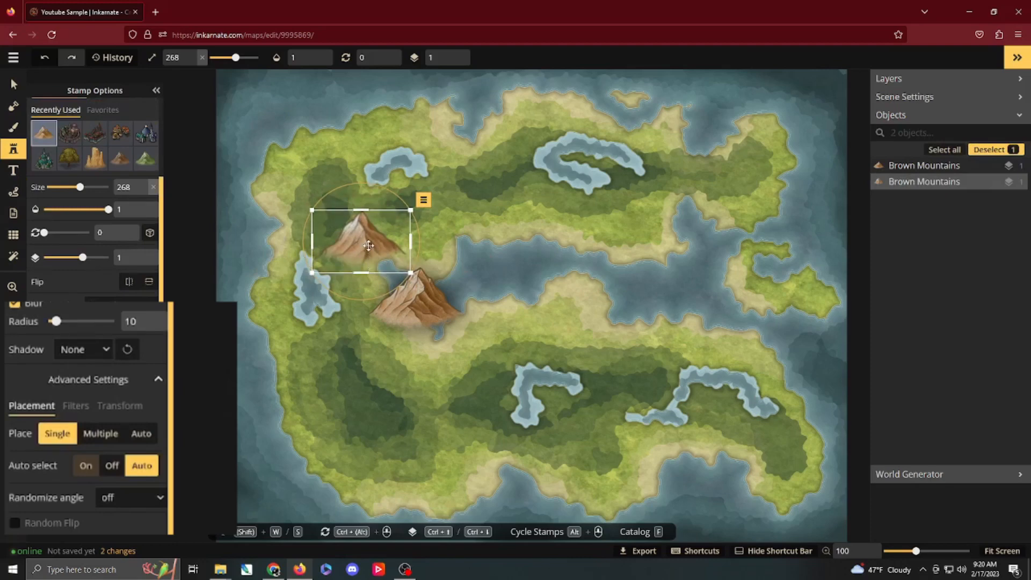
left_click_drag(368, 245, 493, 228)
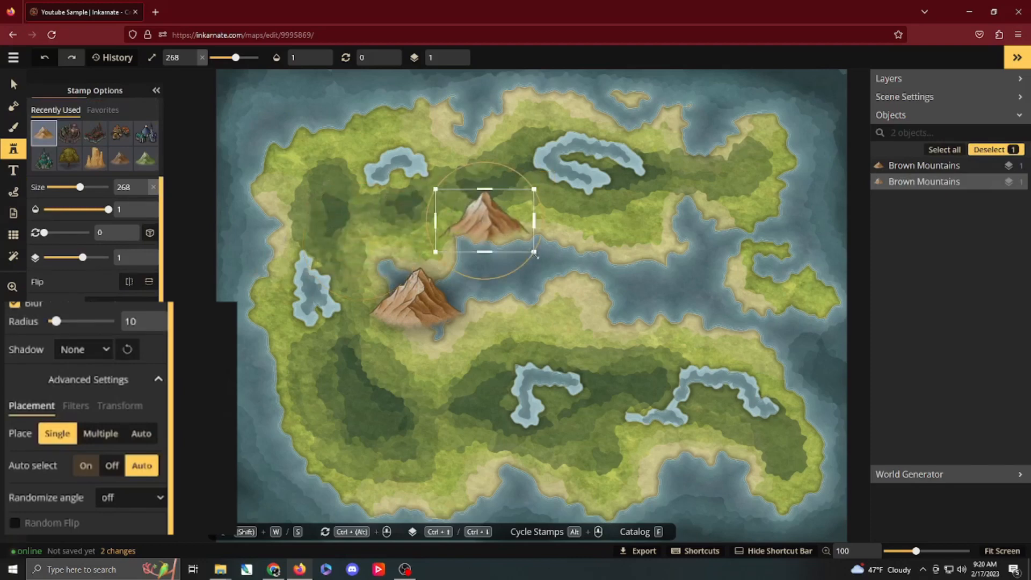
Step: Resize the Brown Mountains stamp on the inlet's northern shore to 263 and set its rotation to 0
left_click_drag(536, 254, 546, 218)
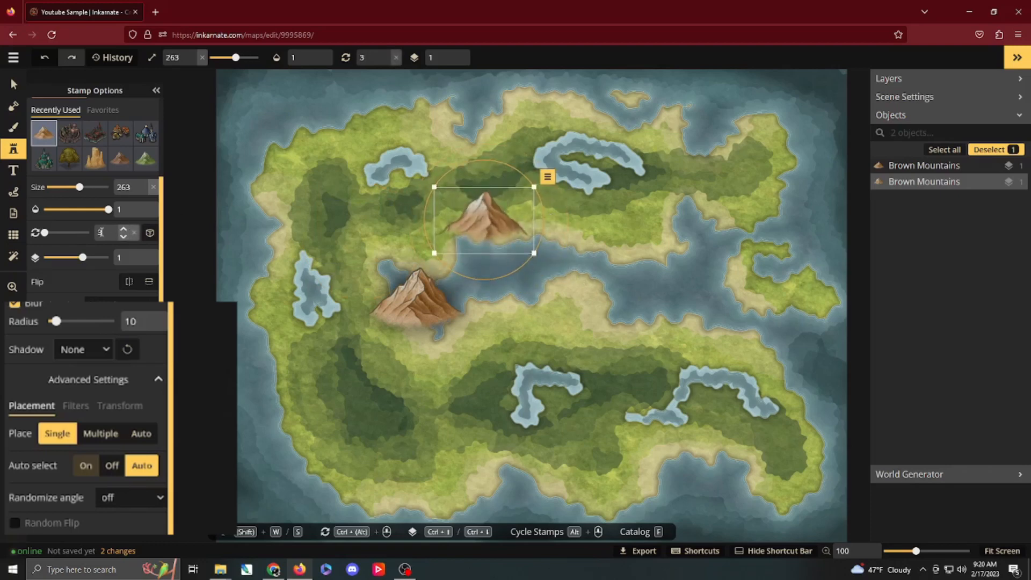
type("0")
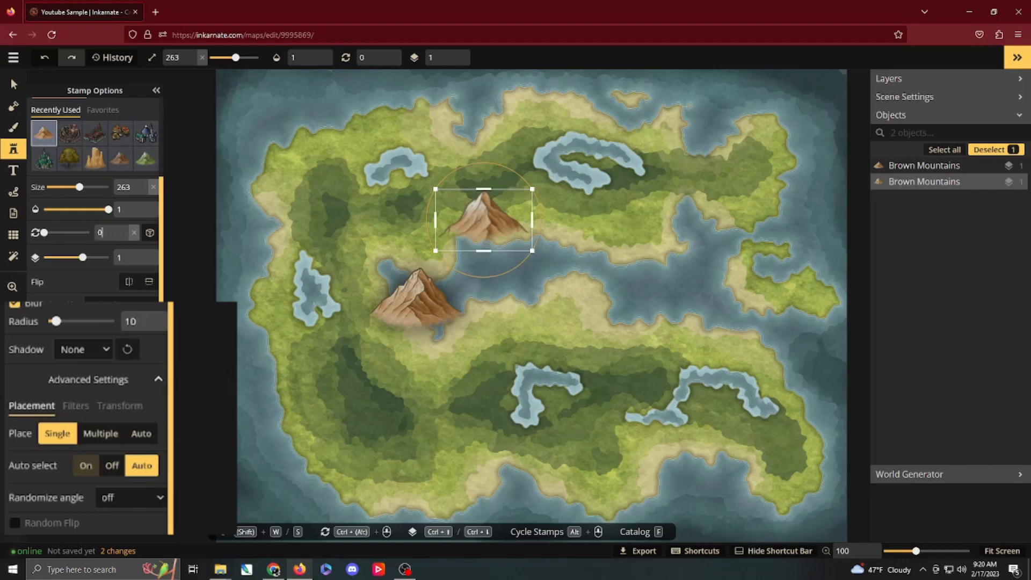
Step: Set placement to Multiple, try painting runs of Brown Mountains across the northwest, and undo until no stamps remain on the map
left_click(101, 434)
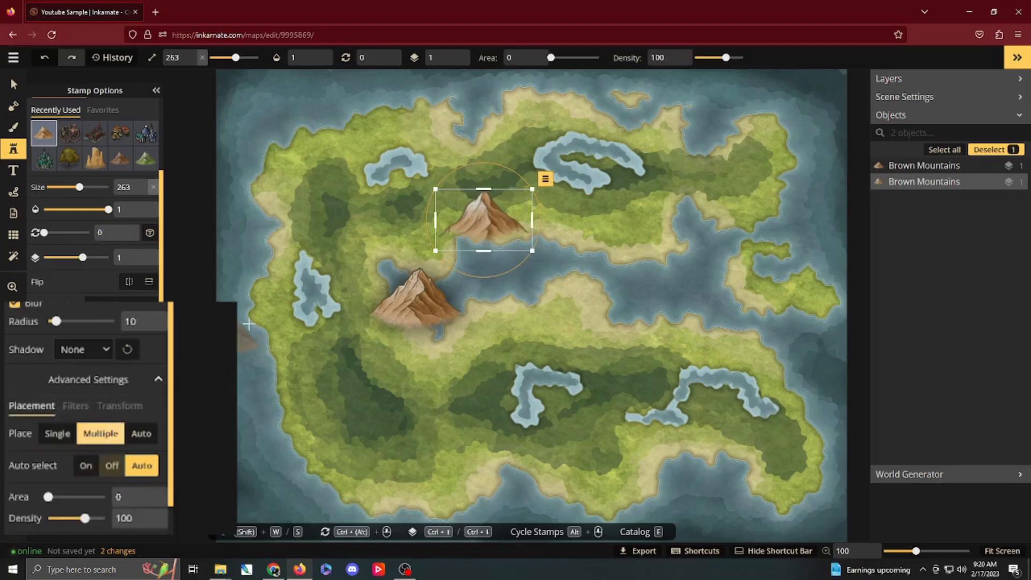
mouse_move(346, 207)
left_mouse_down()
mouse_move(400, 243)
mouse_move(556, 284)
mouse_move(367, 219)
mouse_move(382, 262)
left_mouse_up()
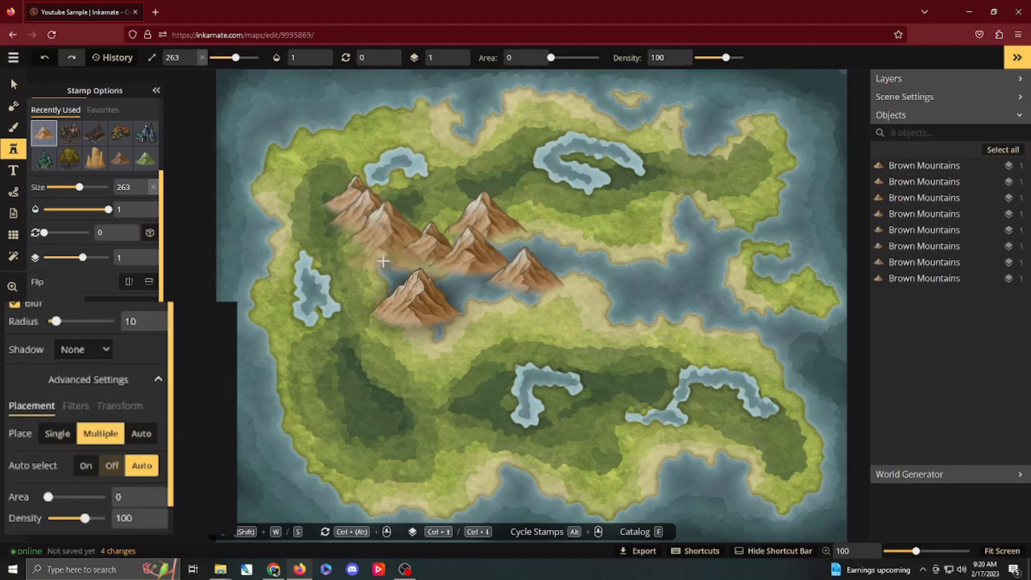
key("ctrl+z")
key("ctrl+z")
key("ctrl+z")
key("ctrl+z")
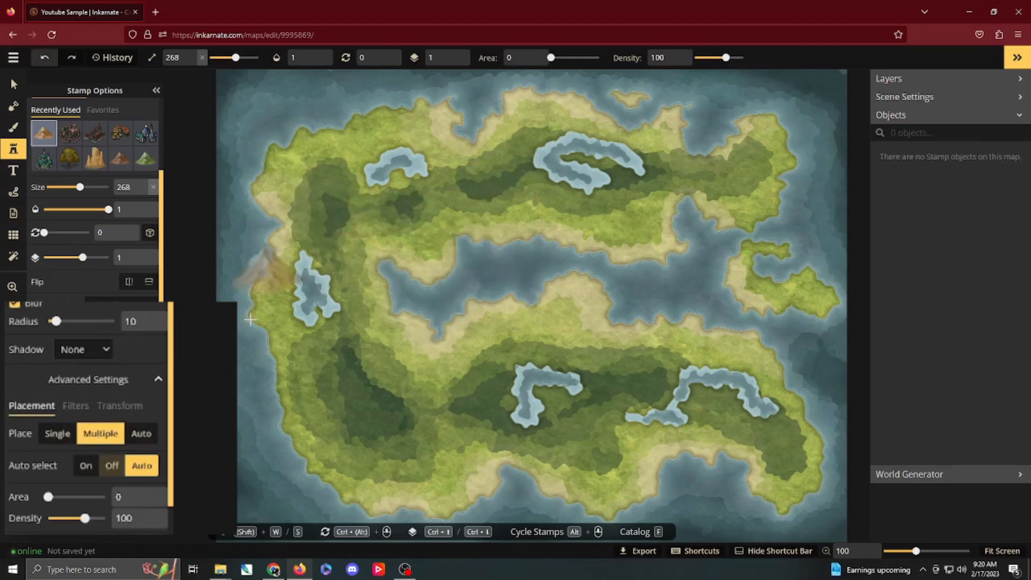
mouse_move(310, 208)
left_mouse_down()
mouse_move(321, 183)
mouse_move(373, 245)
mouse_move(415, 203)
mouse_move(438, 205)
mouse_move(405, 279)
mouse_move(488, 184)
mouse_move(492, 228)
mouse_move(530, 192)
mouse_move(524, 220)
left_mouse_up()
key("ctrl+z")
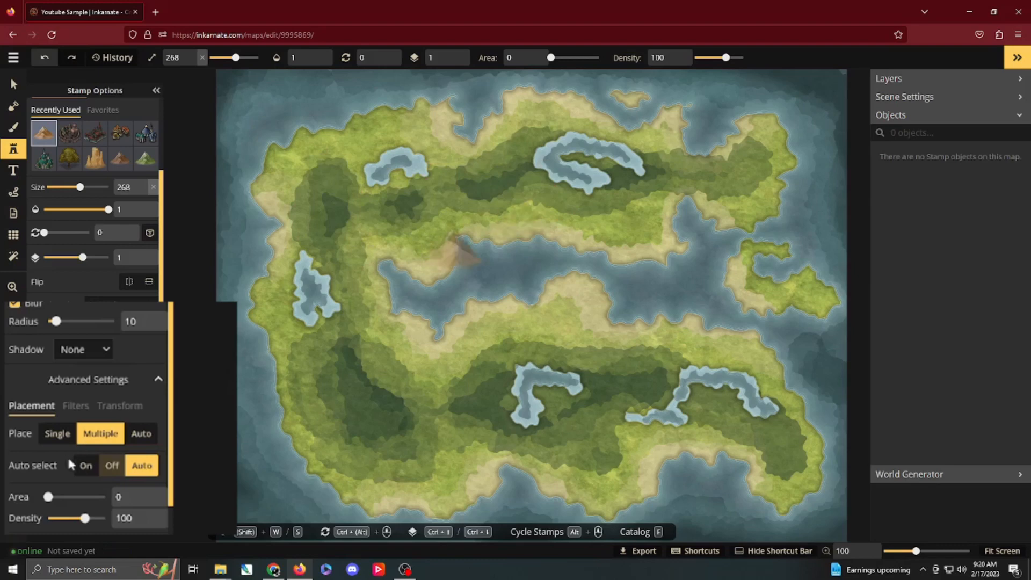
Step: Set placement to Auto and auto select to On, then try placing and moving a Brown Mountains stamp in the northwest and delete it
left_click(142, 435)
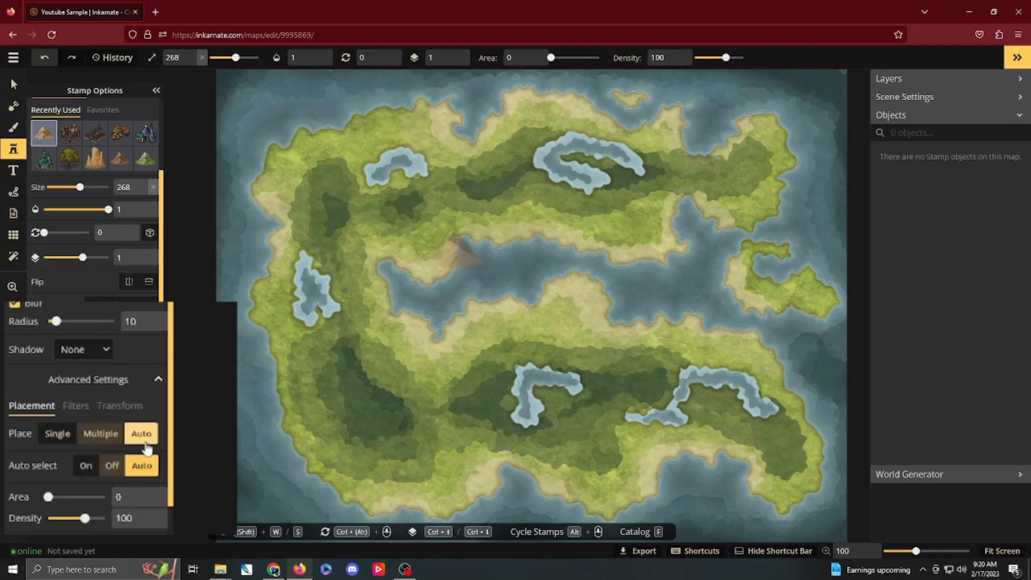
left_click(86, 466)
left_click(349, 228)
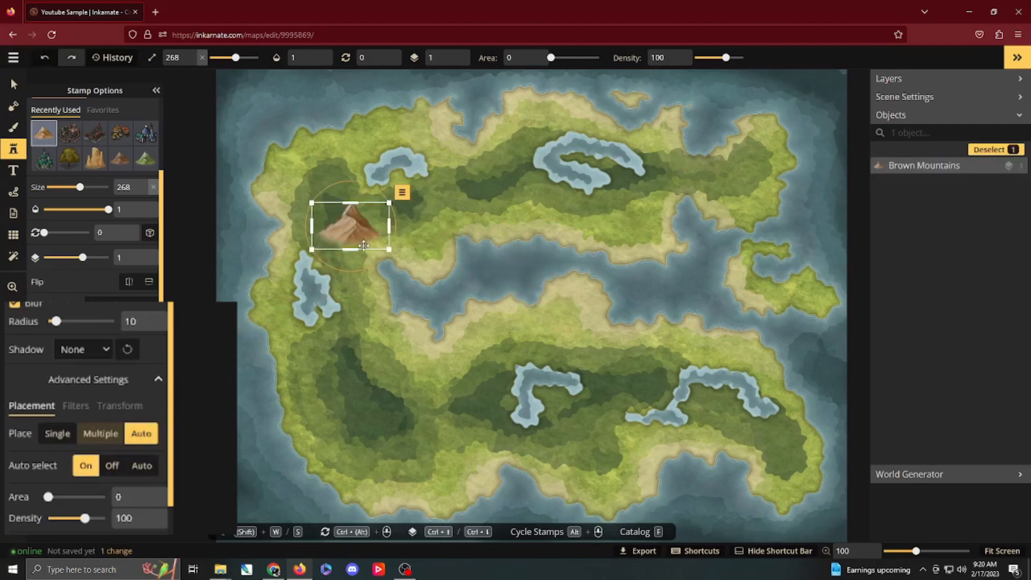
scroll(134, 315, "down", 1)
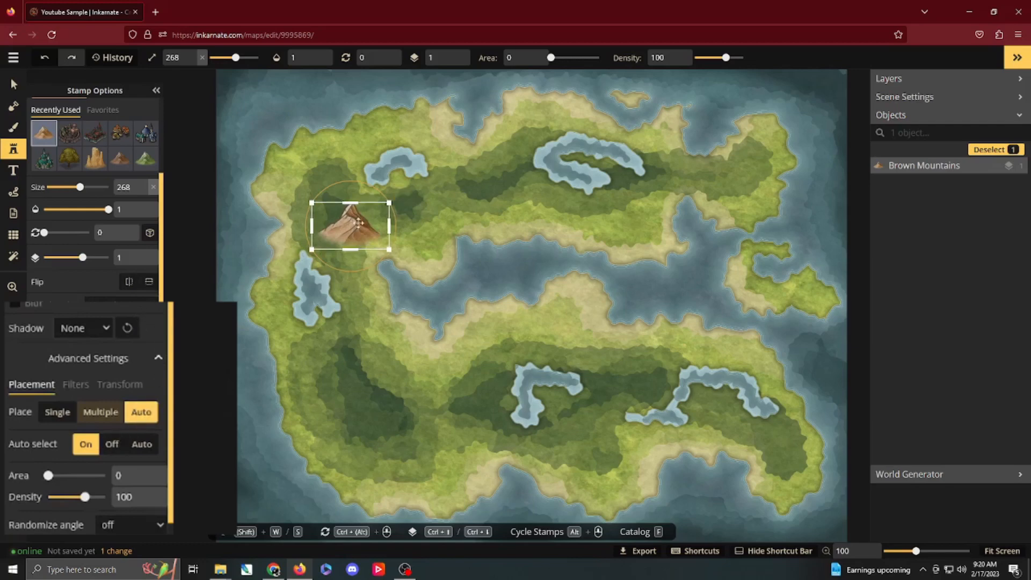
left_click_drag(355, 219, 386, 253)
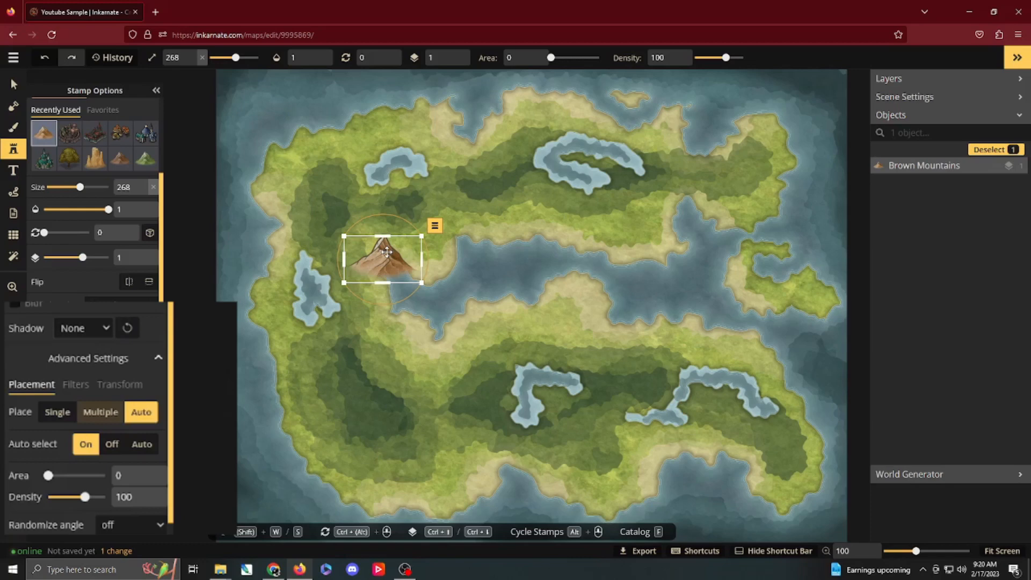
key("Delete")
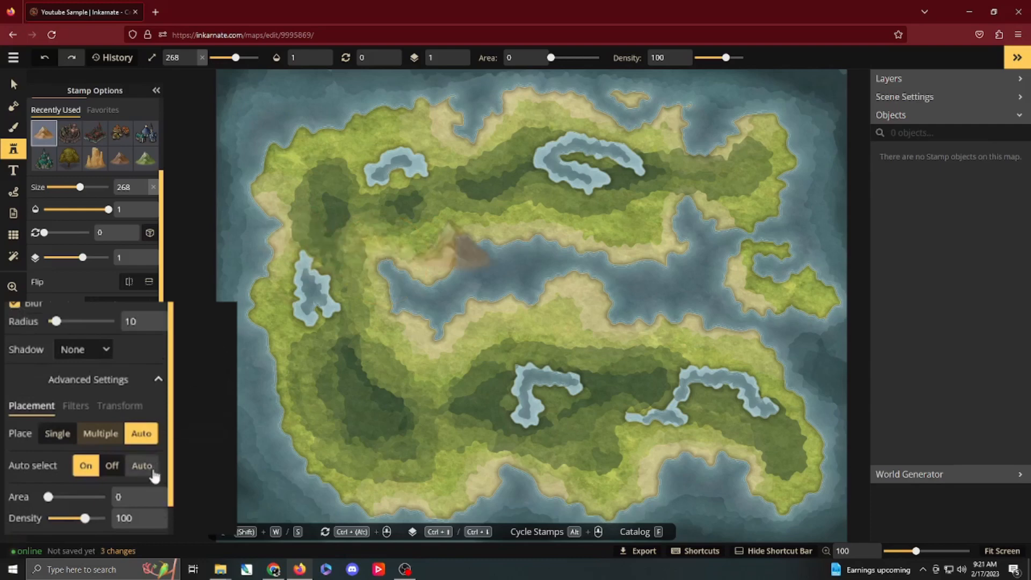
Step: Turn auto select Off and place a Brown Mountains stamp in the northwest of the island
left_click(117, 471)
left_click(333, 230)
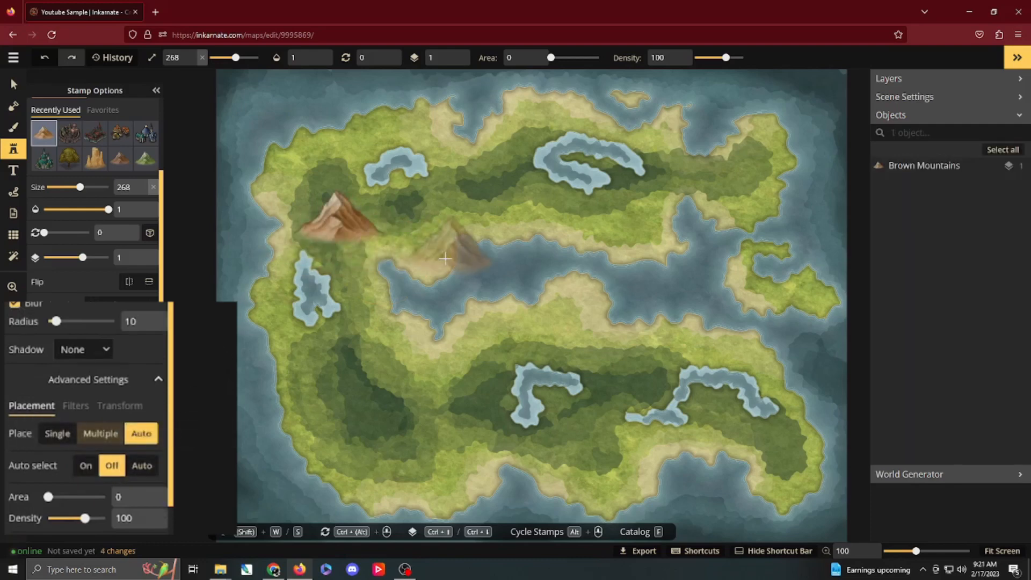
left_click(445, 259)
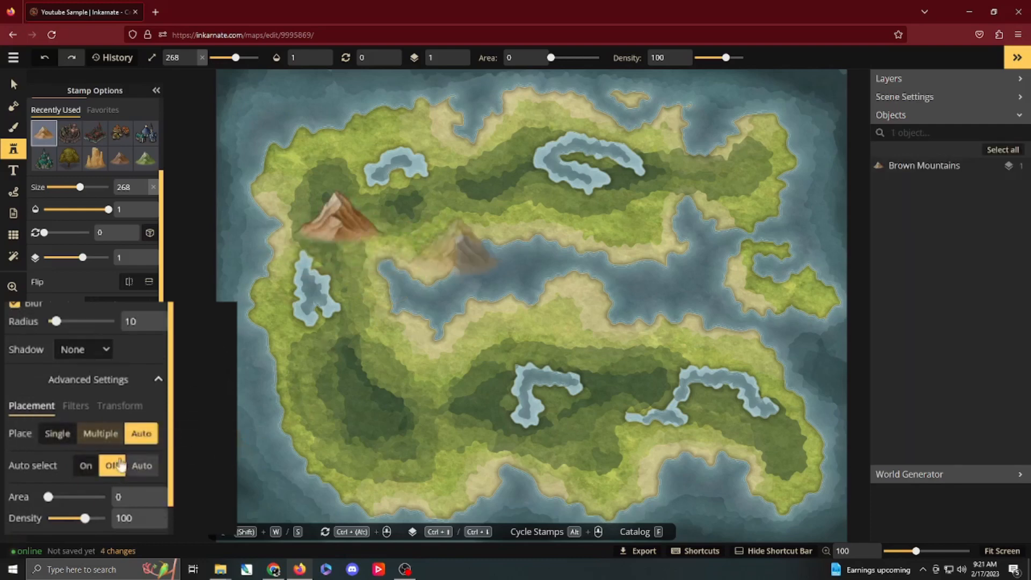
Step: Turn off Blur, set auto select back to Auto, and undo the Brown Mountains stamps placed on the map
left_click(86, 466)
left_click(23, 305)
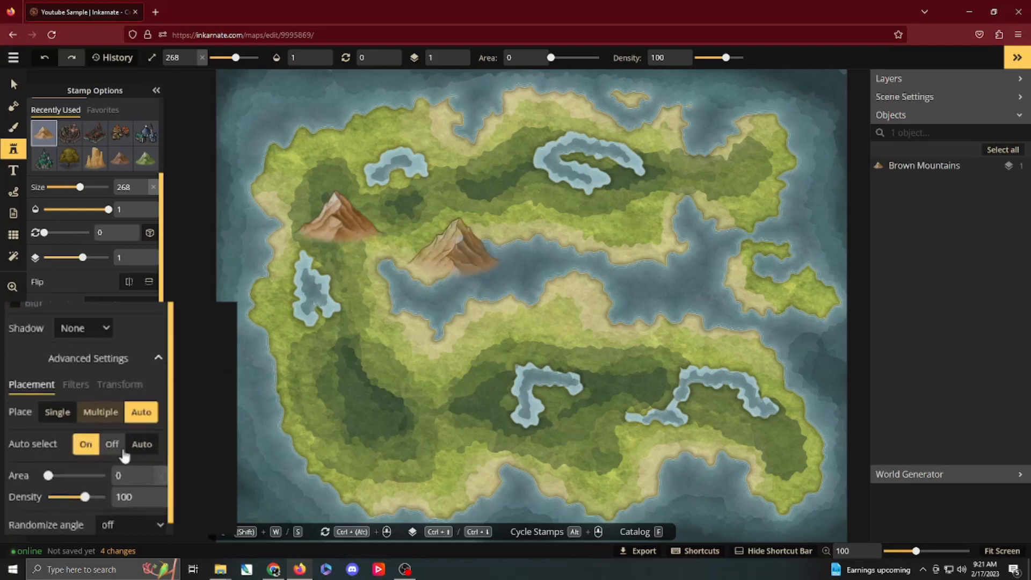
left_click(141, 445)
left_click_drag(452, 258, 366, 237)
key("ctrl+z")
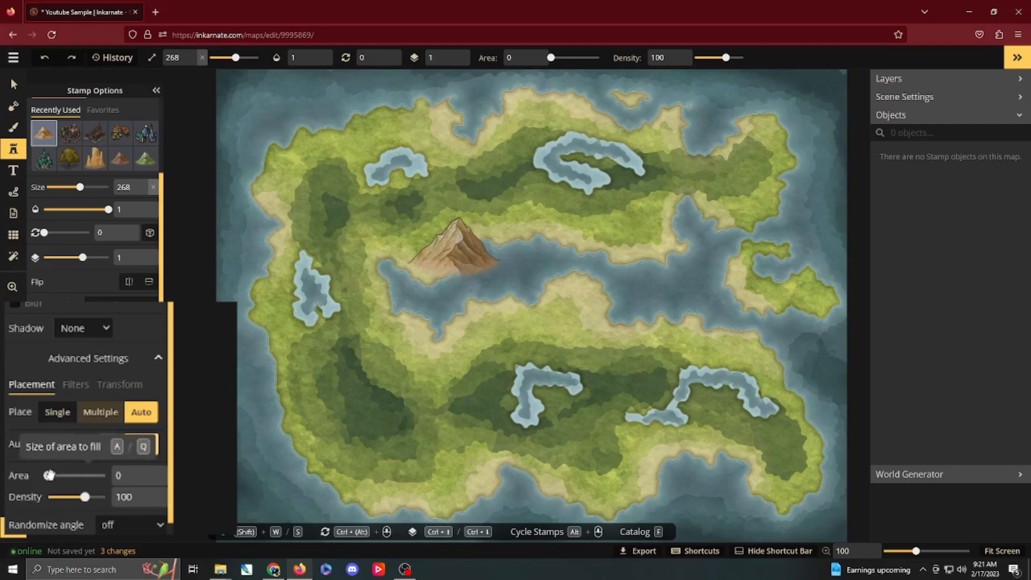
Step: Try a fill area of 98 by placing two Brown Mountains clusters north of the central inlet, then undo both
left_click_drag(48, 475, 104, 476)
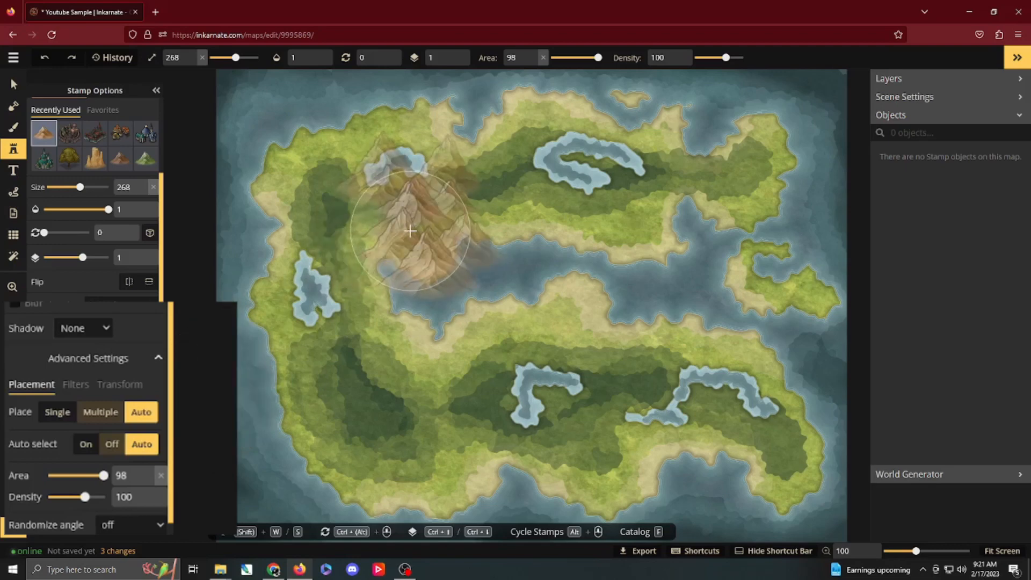
left_click(410, 231)
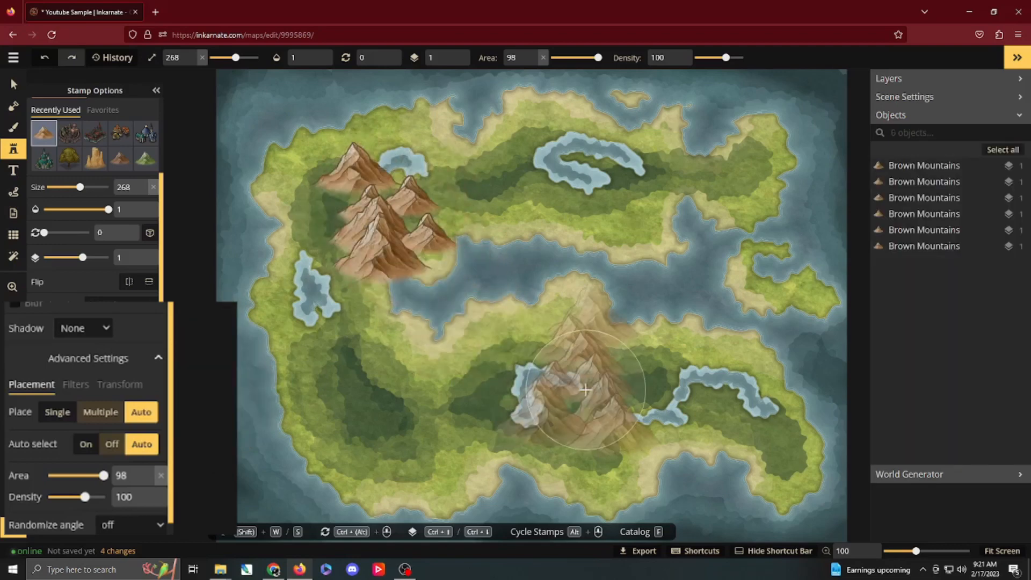
left_click(475, 201)
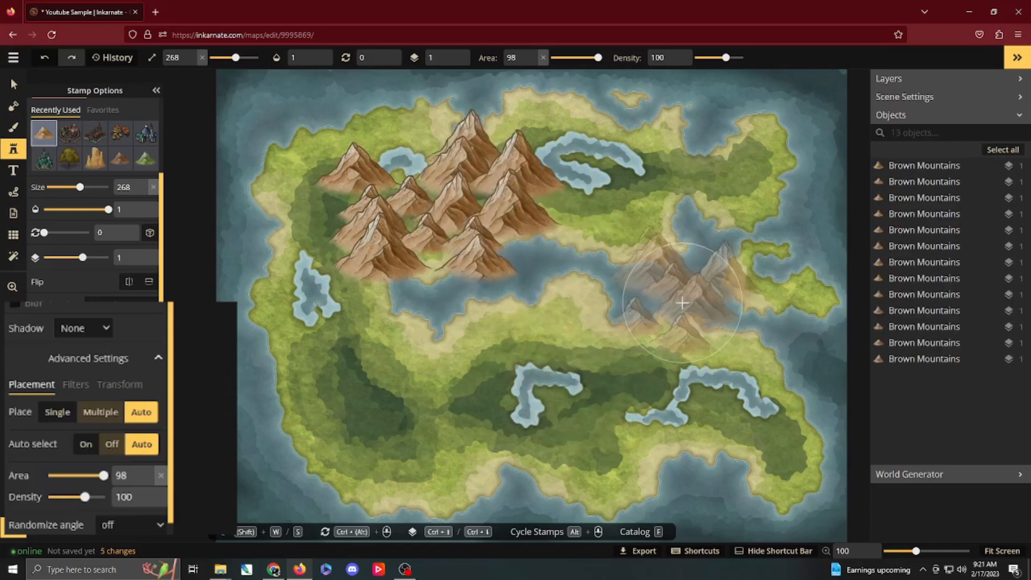
key("ctrl+z")
key("ctrl+z")
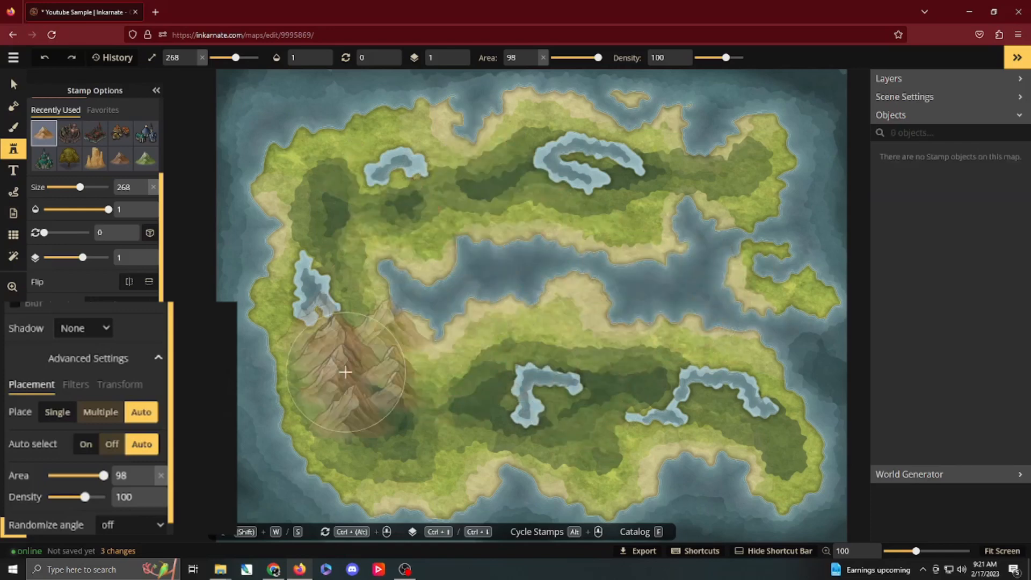
Step: Set the density to 146, try painting mountains along the island's west and south, undo them, and reset the area to 0
mouse_move(85, 497)
left_mouse_down()
mouse_move(51, 497)
mouse_move(104, 497)
left_mouse_up()
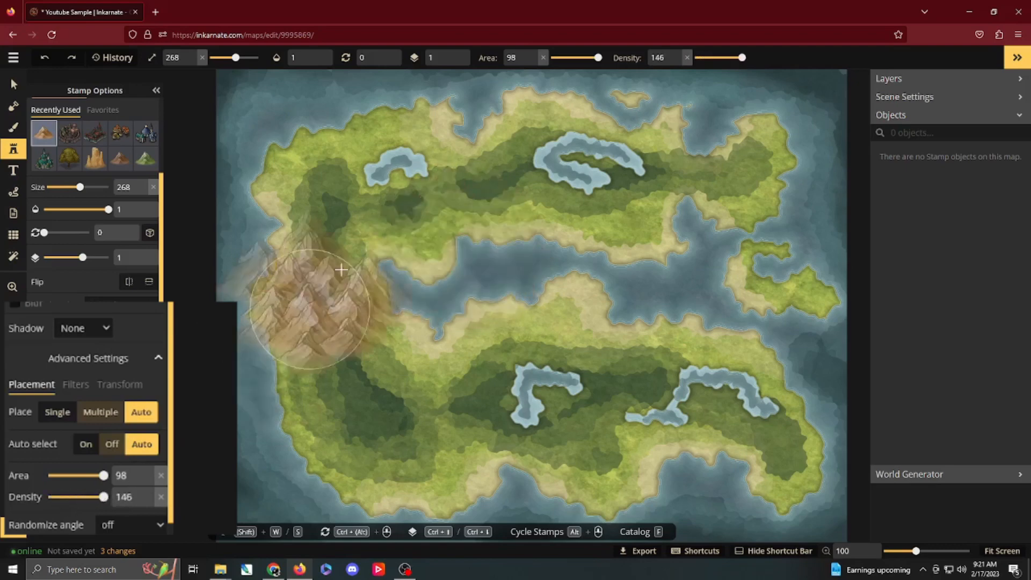
mouse_move(332, 212)
left_mouse_down()
mouse_move(342, 385)
mouse_move(574, 422)
mouse_move(601, 359)
left_mouse_up()
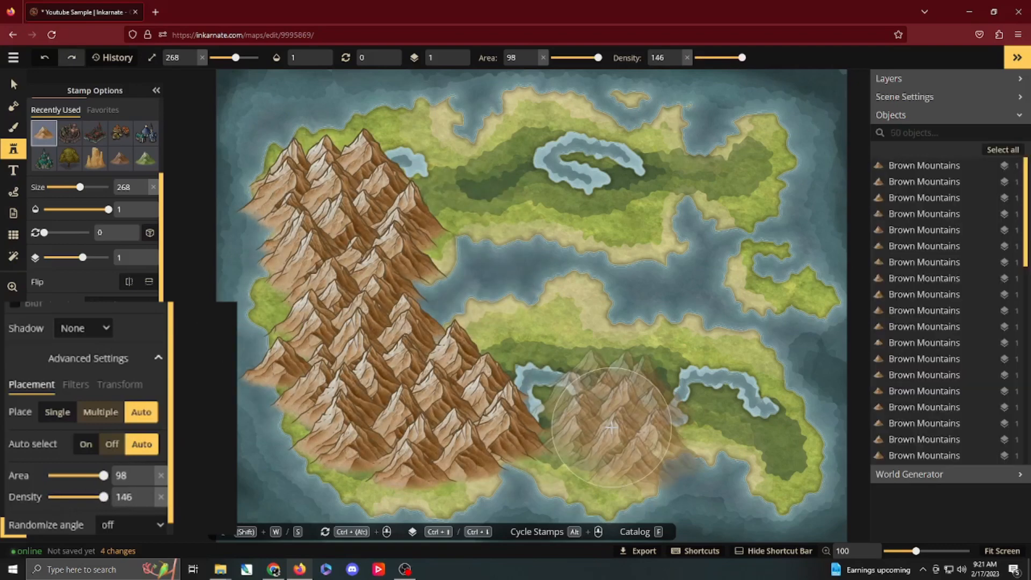
key("ctrl+z")
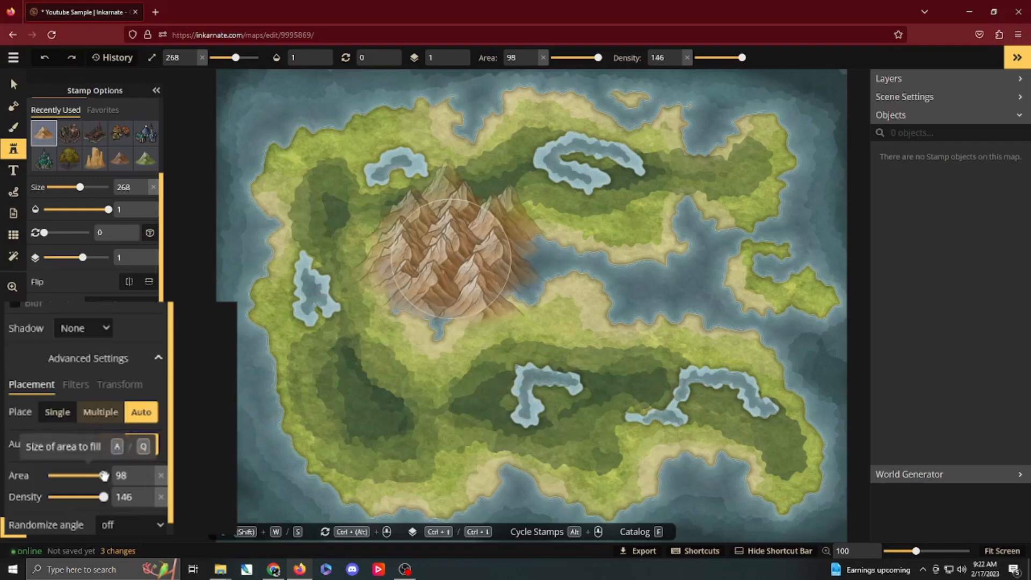
left_click_drag(104, 475, 48, 475)
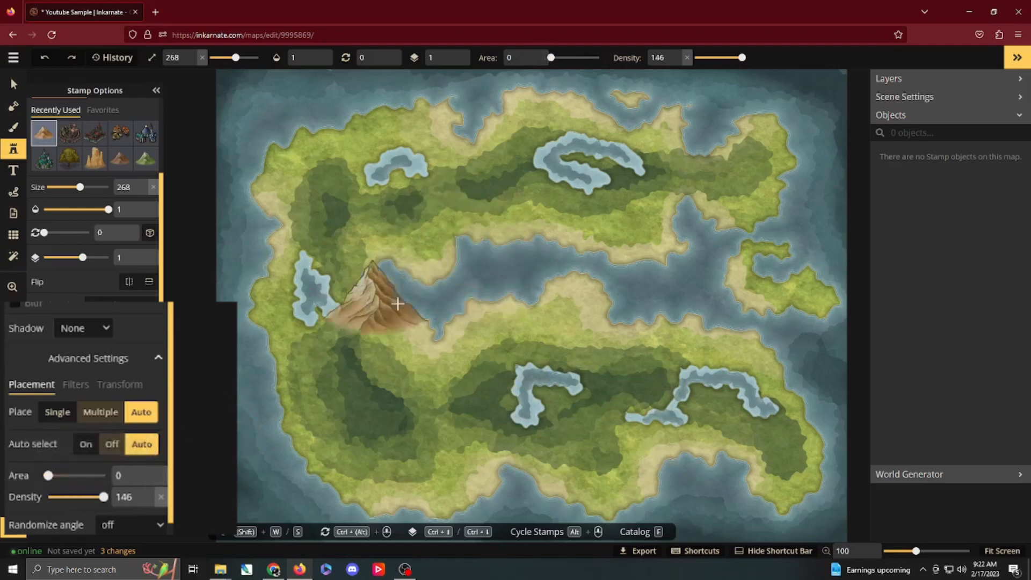
Step: Try a randomized angle of 45 on one Brown Mountains stamp, undo the stamp, and turn Randomize angle off
scroll(110, 481, "down", 1)
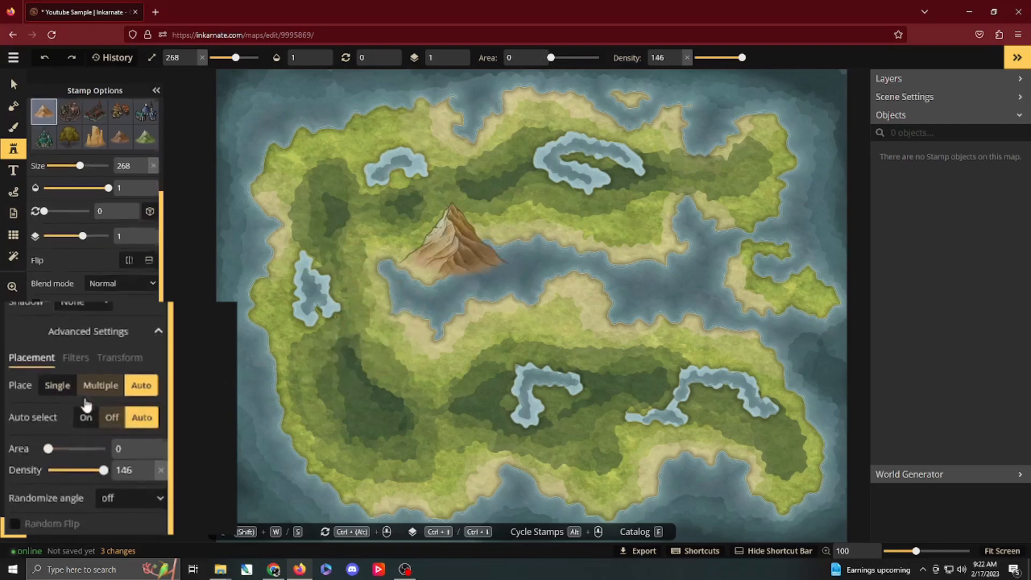
left_click(128, 507)
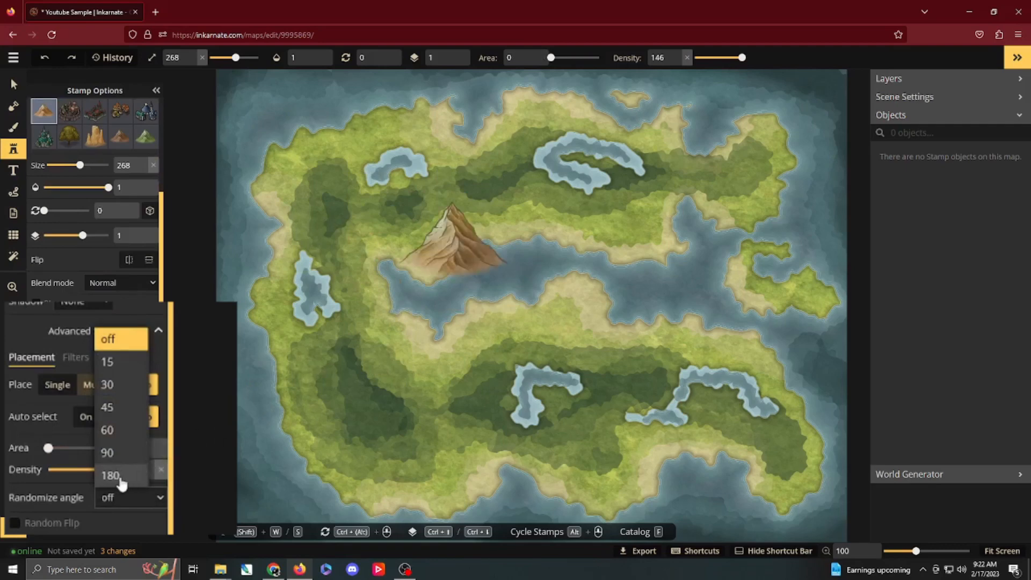
left_click(107, 407)
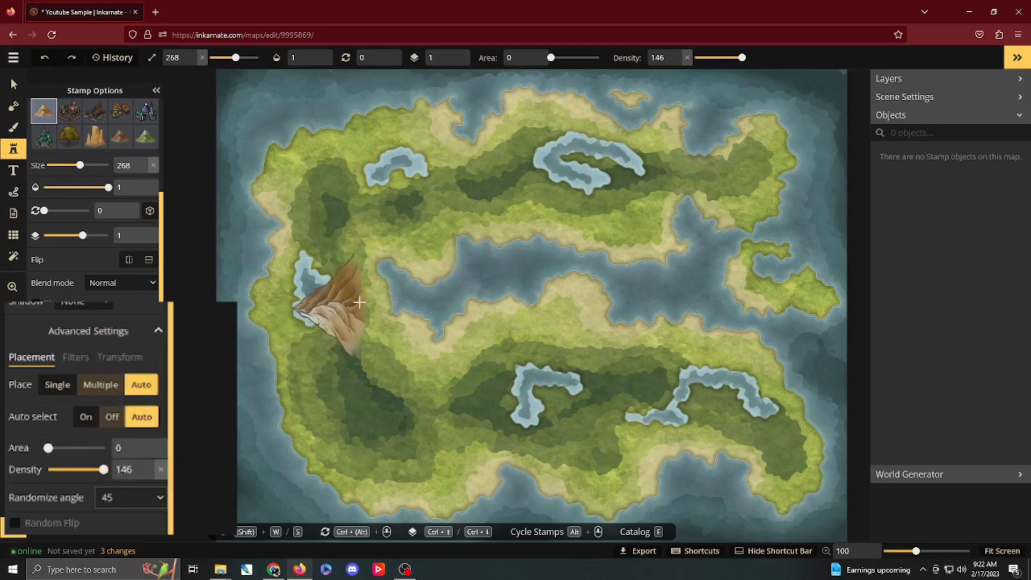
left_click(410, 335)
key("ctrl+z")
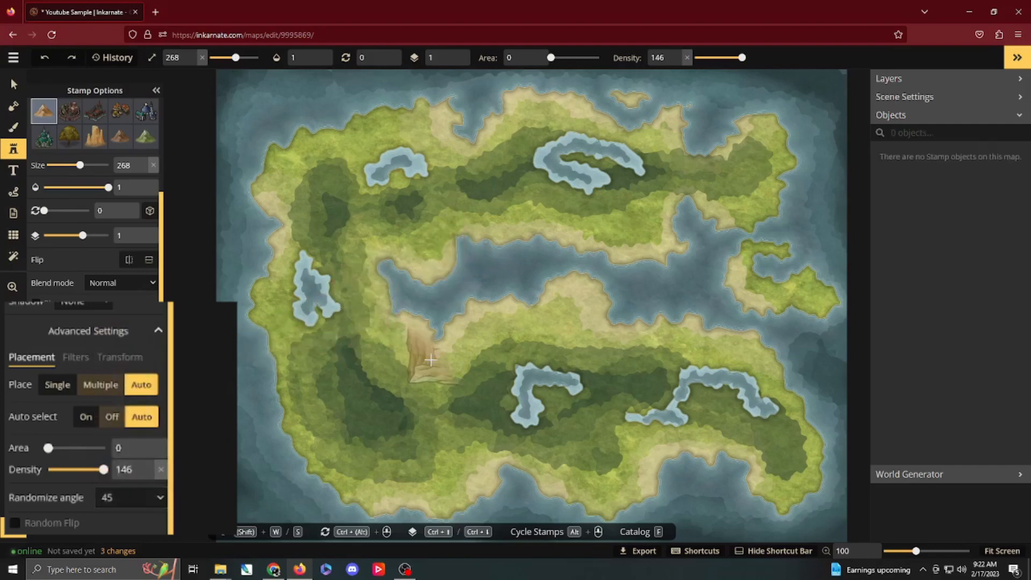
left_click(117, 499)
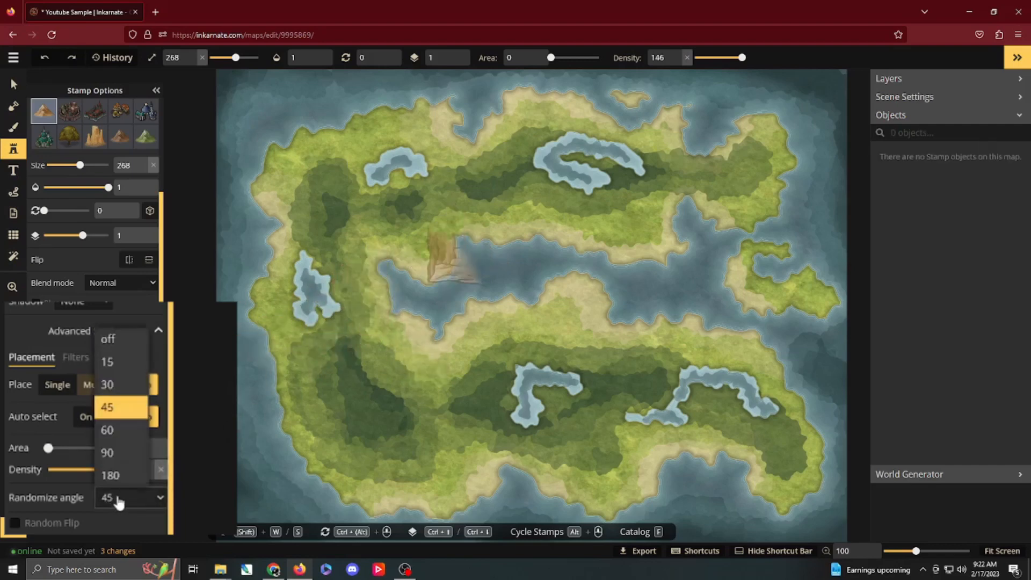
left_click(121, 342)
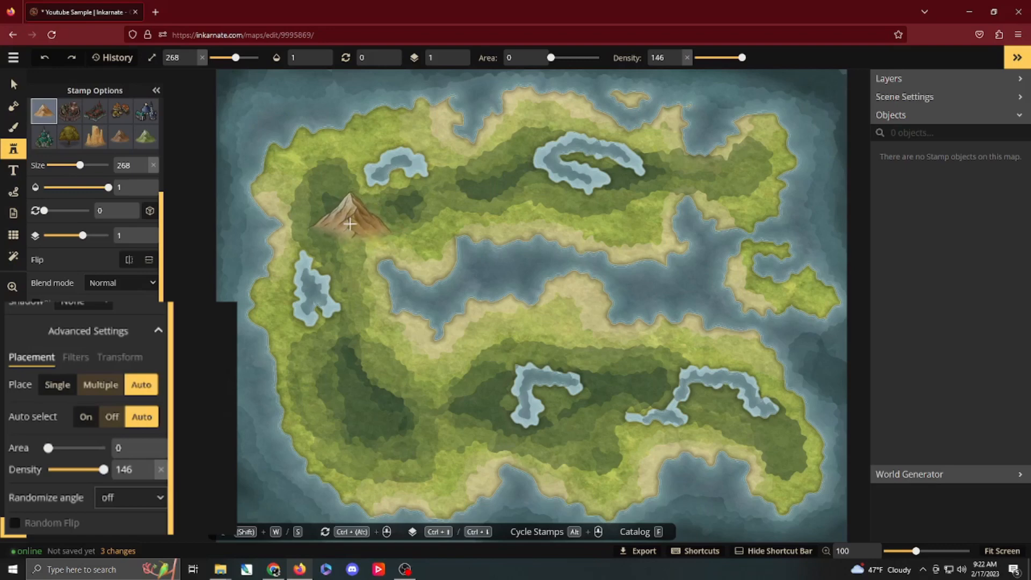
Step: Place one Brown Mountains stamp in the island's northwest, then switch to the Select tool and clear the selection
left_click(344, 219)
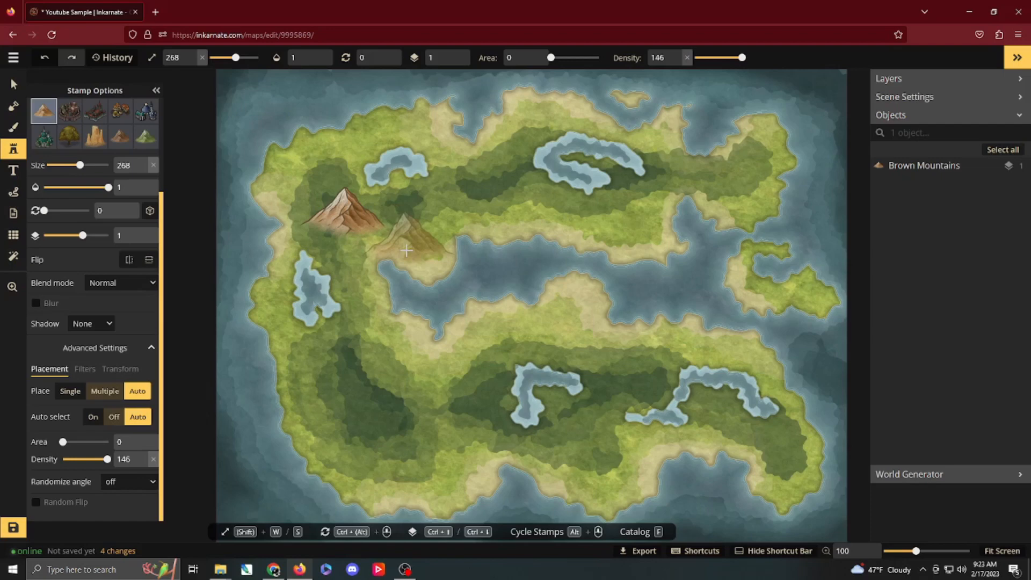
key("Escape")
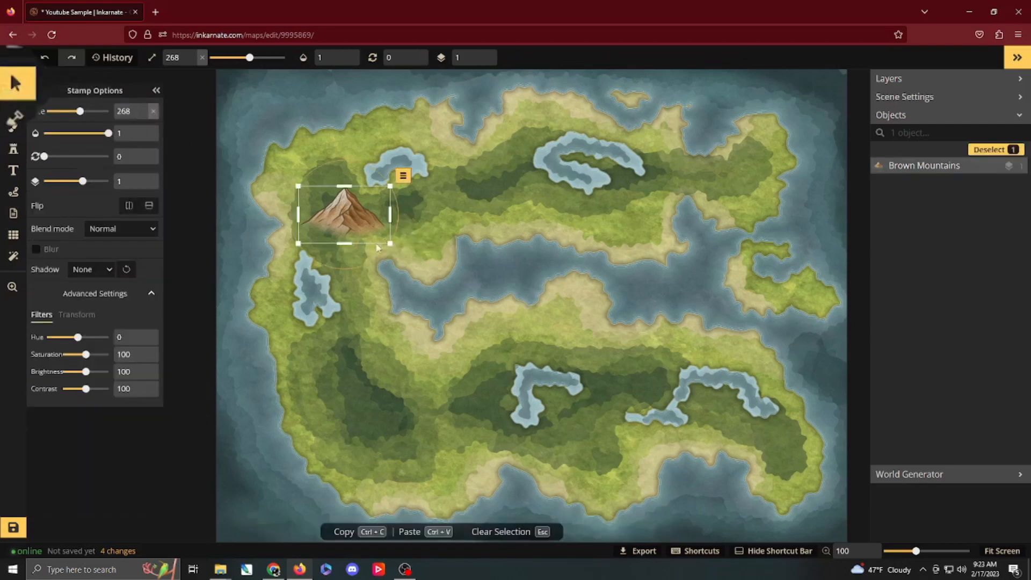
left_click(449, 222)
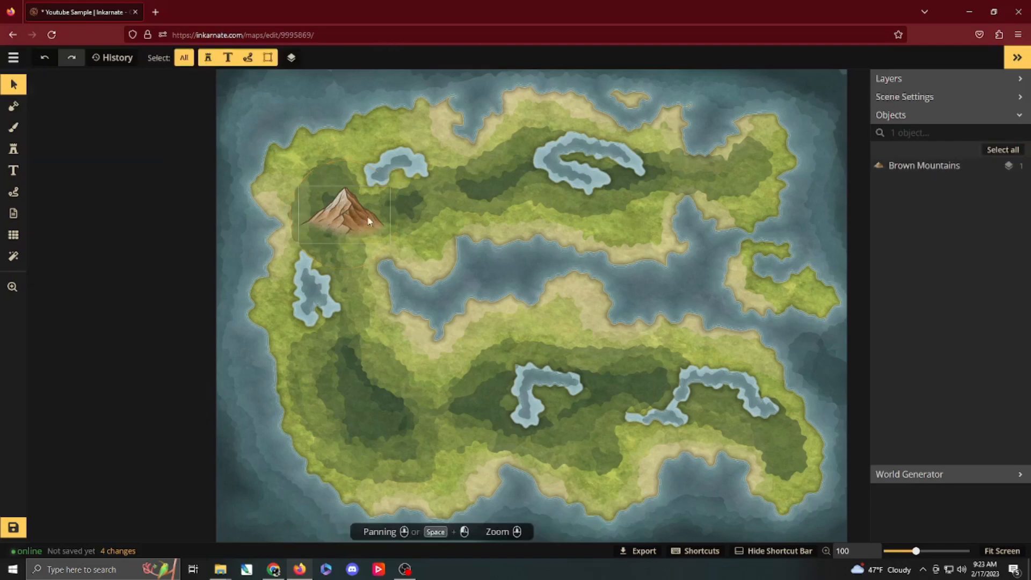
Step: Select the northwestern Brown Mountains stamp, move it slightly north, and transform it to size 260 with a rotation of 30
left_click(357, 215)
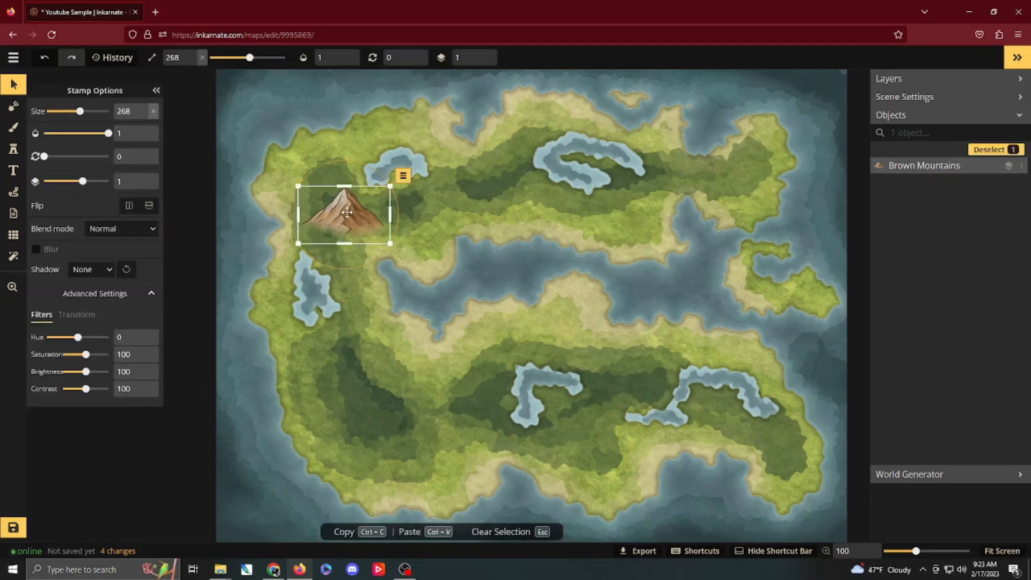
left_click_drag(347, 212, 368, 233)
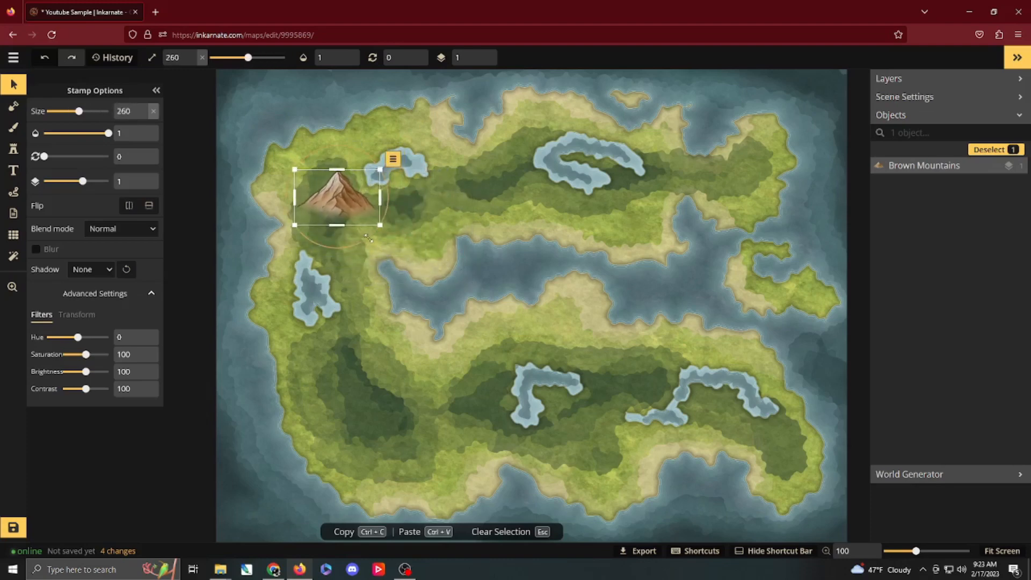
left_click_drag(391, 190, 401, 234)
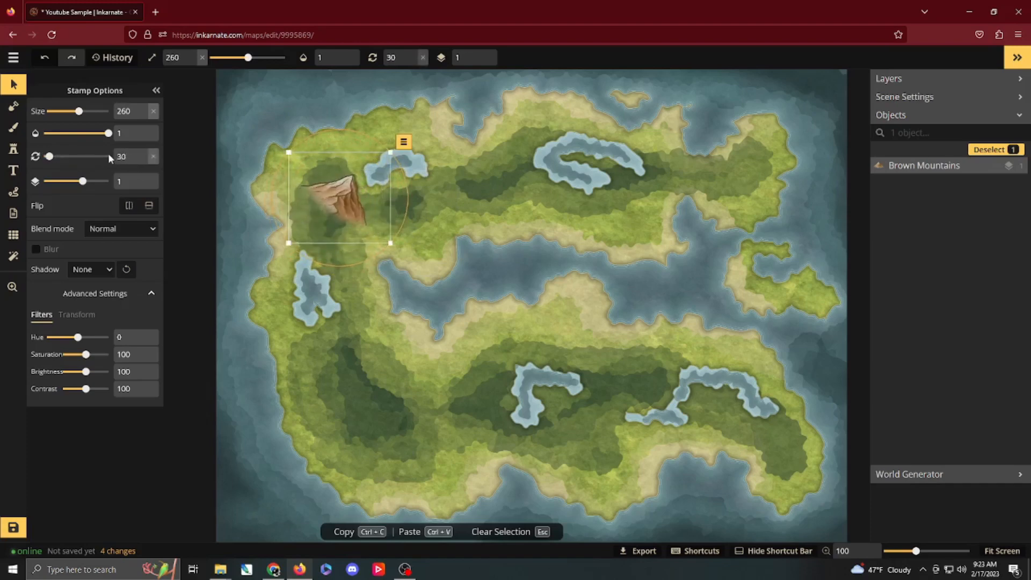
Step: Reset the northwestern Brown Mountains stamp's rotation to 0 and review its selection options
double_click(122, 157)
type("00")
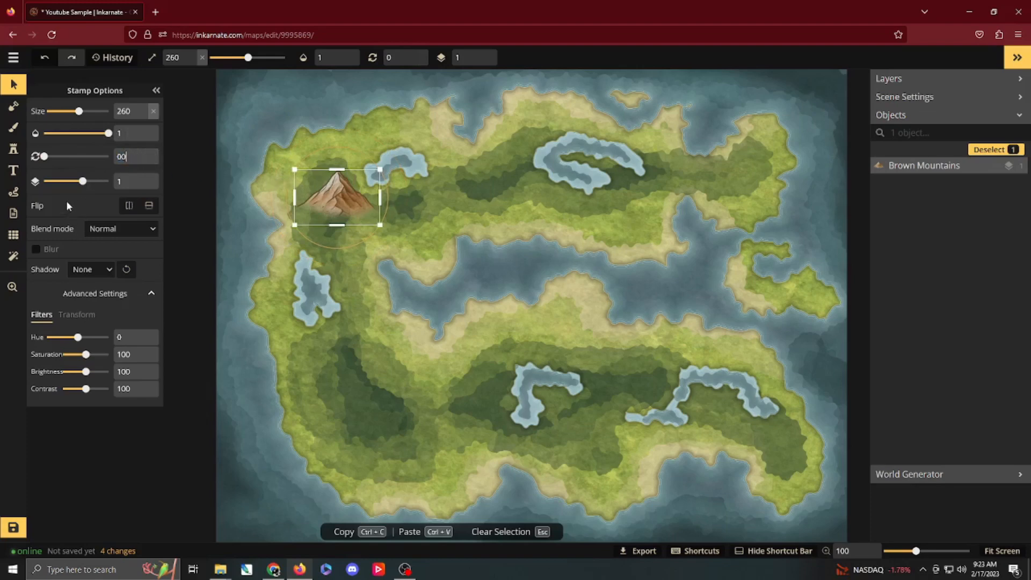
left_click(403, 167)
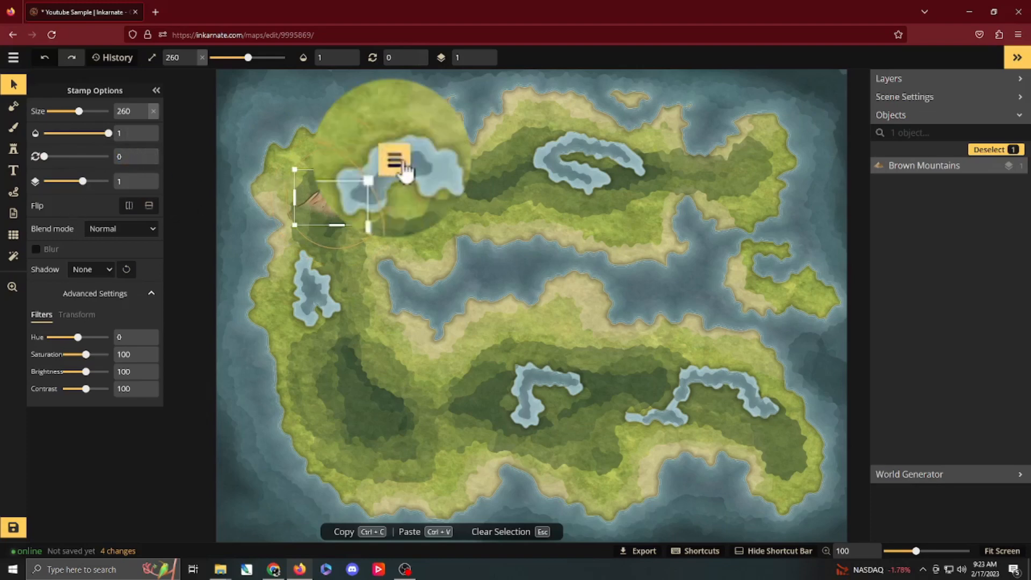
left_click(398, 164)
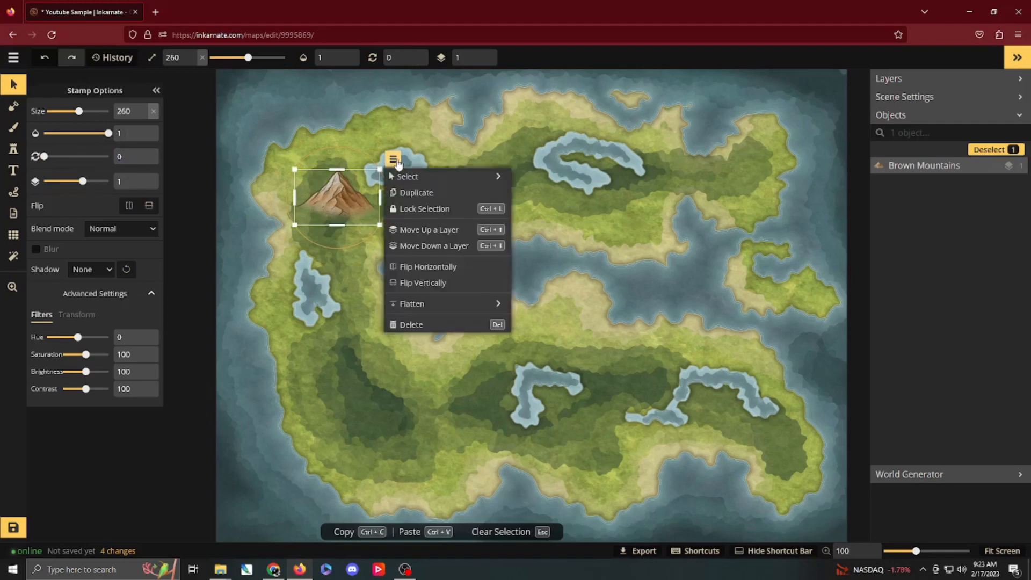
mouse_move(389, 172)
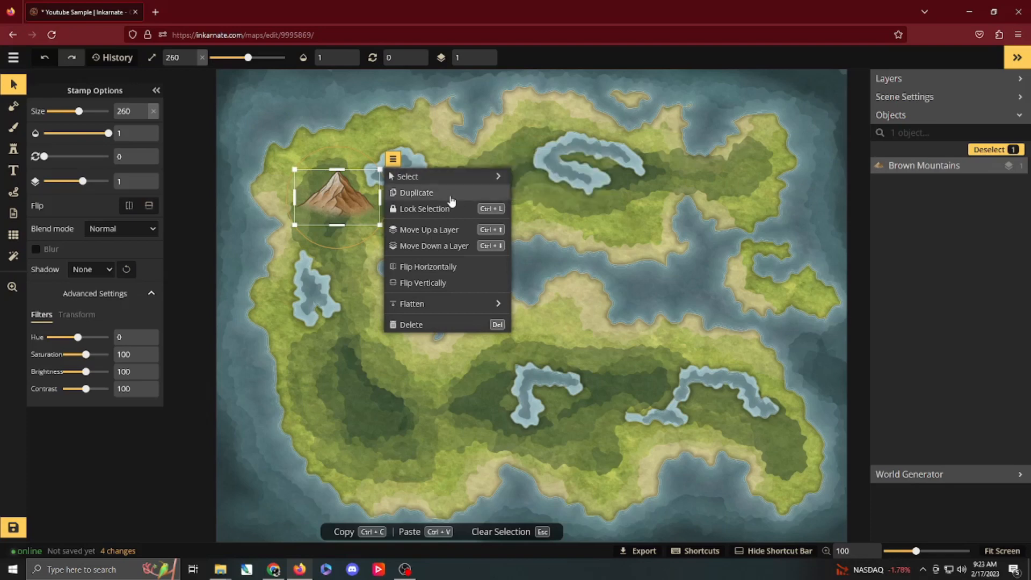
left_click(340, 194)
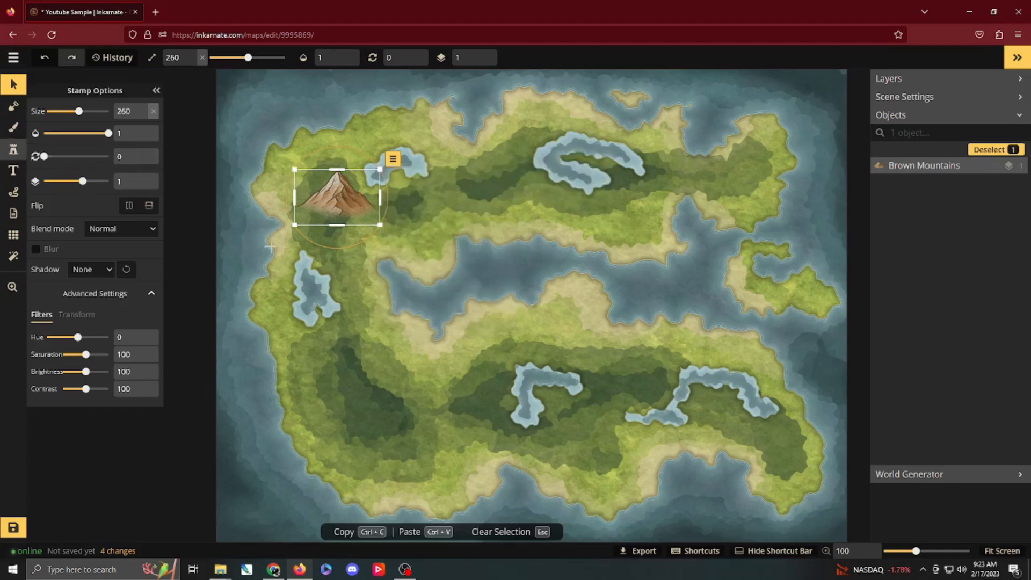
Step: Try placing several Brown Mountains stamps southeast of the existing mountain and undo them
left_click(338, 226)
left_click(360, 236)
left_click(337, 262)
left_click(355, 272)
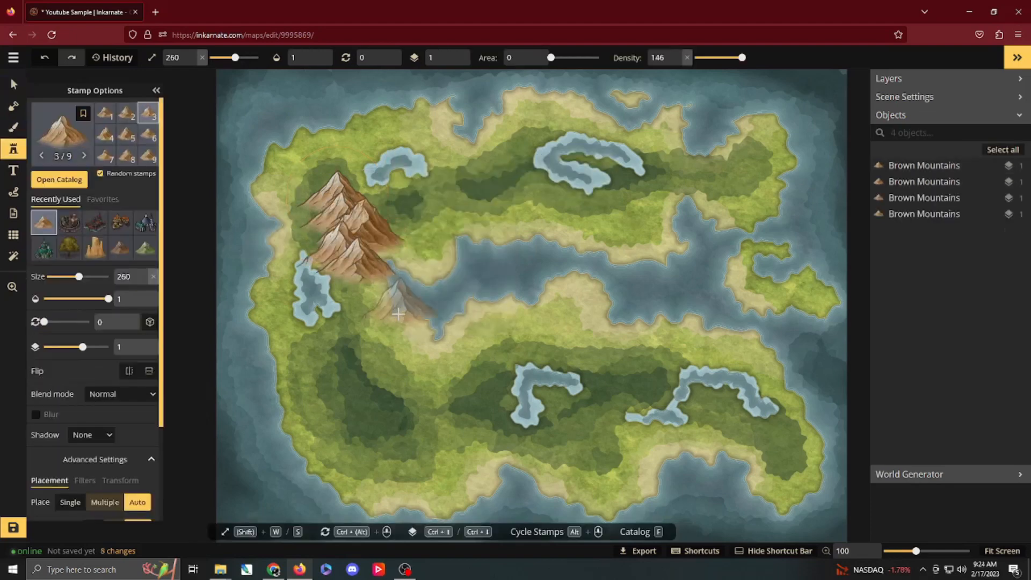
left_click(398, 315)
key("ctrl+z")
key("ctrl+z")
key("ctrl+z")
key("ctrl+z")
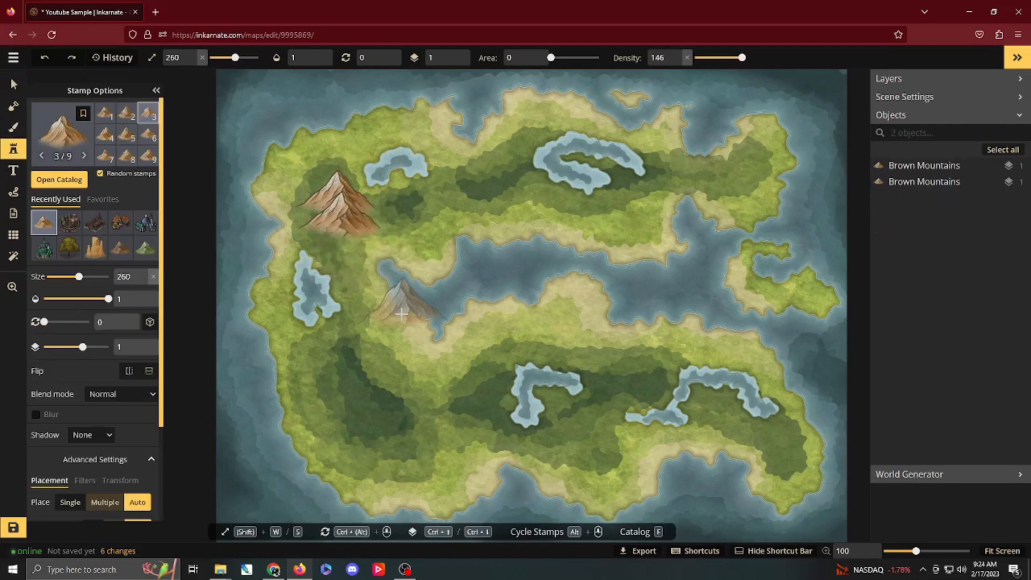
Step: Move the remaining northwestern mountain stamp slightly northwest and shrink it to size 181
left_click(344, 212)
left_click_drag(349, 216, 333, 197)
key("s")
key("s")
key("s")
key("s")
key("s")
key("s")
key("s")
key("s")
key("s")
key("s")
key("s")
key("s")
key("s")
key("s")
key("s")
key("s")
key("s")
key("s")
key("s")
key("s")
key("s")
key("s")
key("s")
key("s")
key("s")
key("s")
key("s")
key("s")
key("s")
key("s")
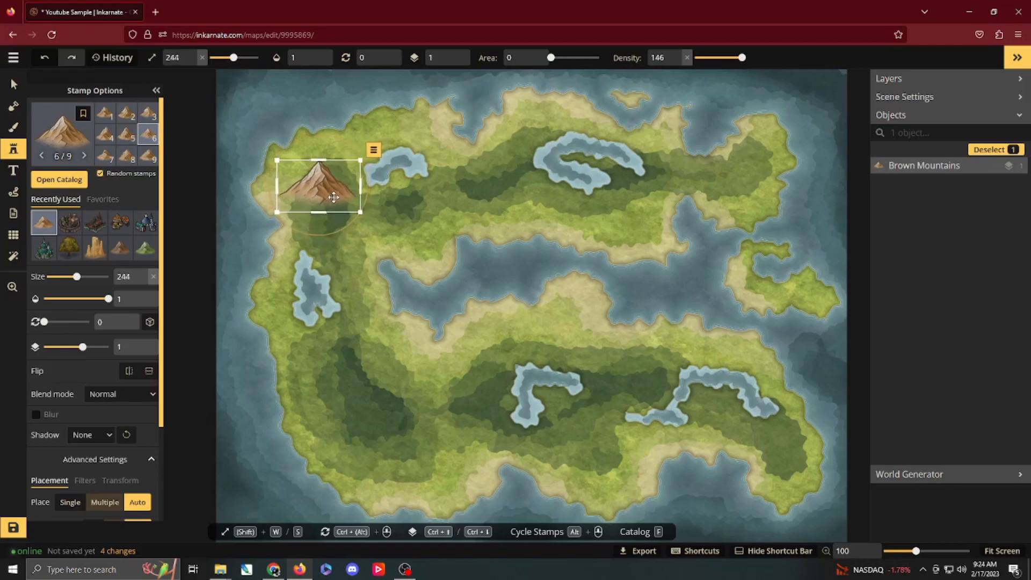
key("s")
key("s")
key("s")
key("s")
key("s")
key("s")
key("s")
key("s")
key("s")
key("s")
key("s")
key("s")
key("s")
key("s")
key("s")
key("s")
key("s")
key("s")
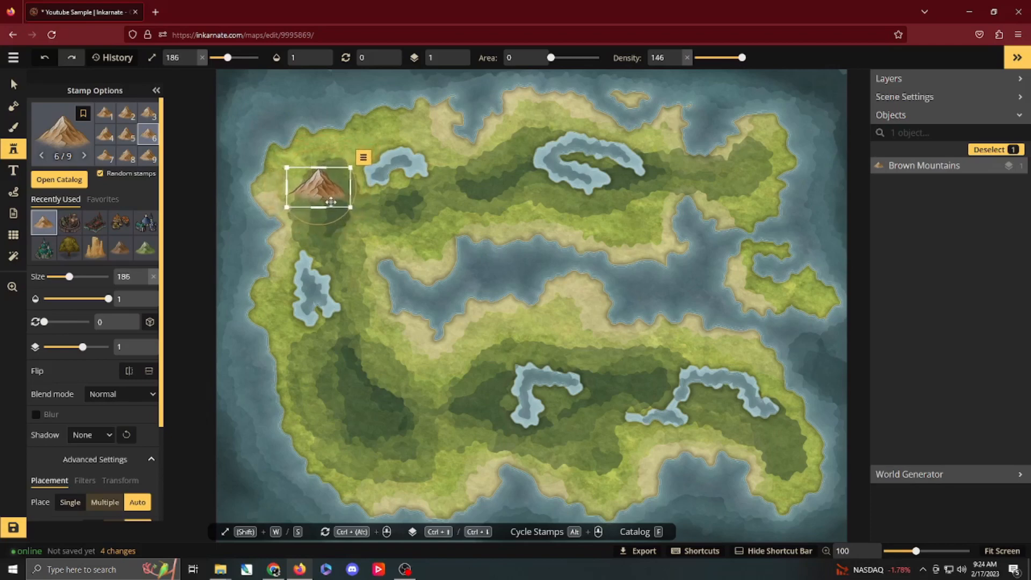
Step: Place eight more size 181 Brown Mountains stamps as a dense range running southeast from the first, and switch to the Select tool
left_click(334, 230)
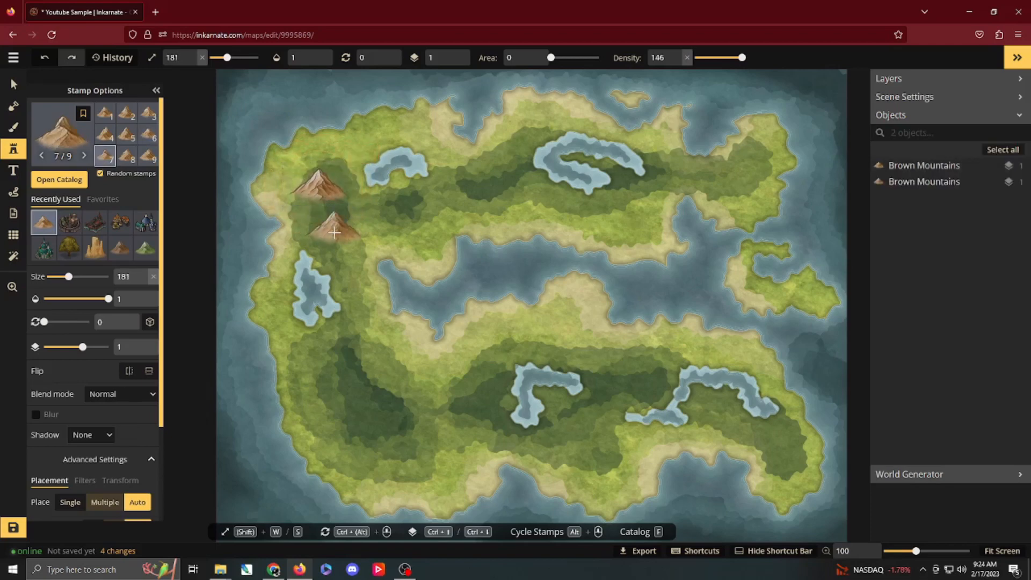
left_click(325, 208)
left_click(334, 203)
left_click(346, 215)
left_click_drag(341, 249, 369, 274)
left_click(456, 252)
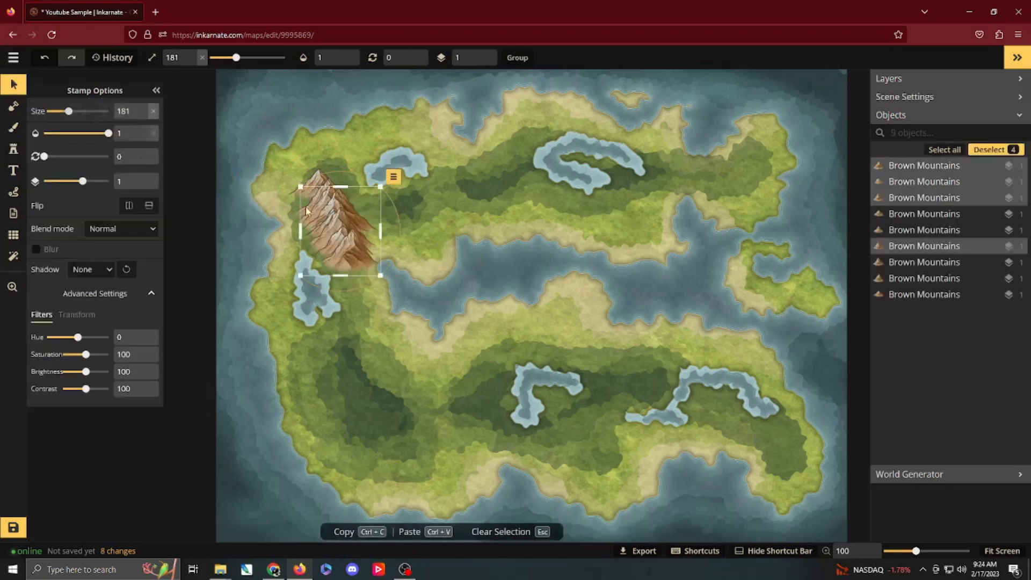
Step: Select all nine mountain stamps, duplicate them, and move the copy north so it overlaps the original range
left_click_drag(304, 157, 358, 278)
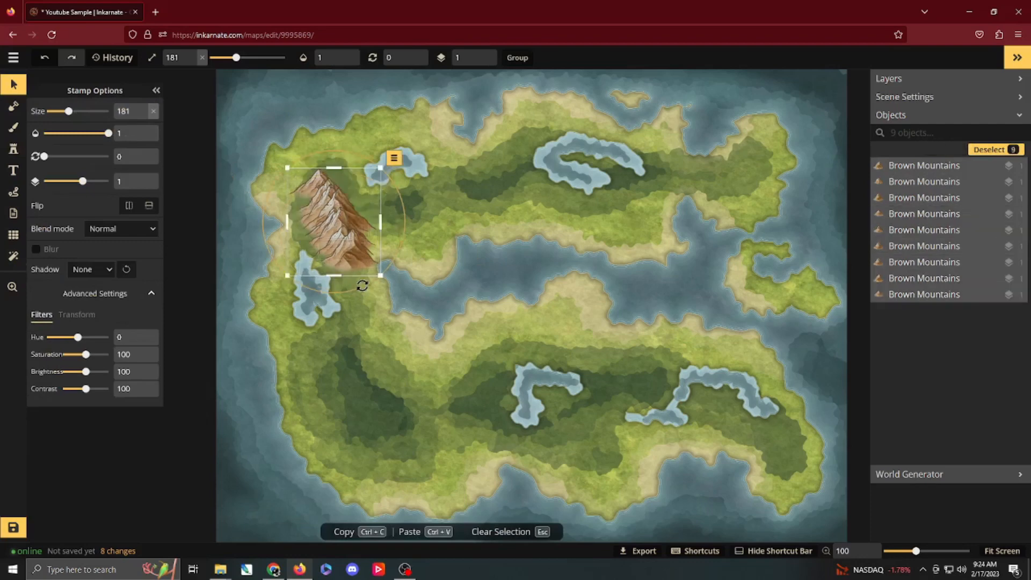
right_click(333, 210)
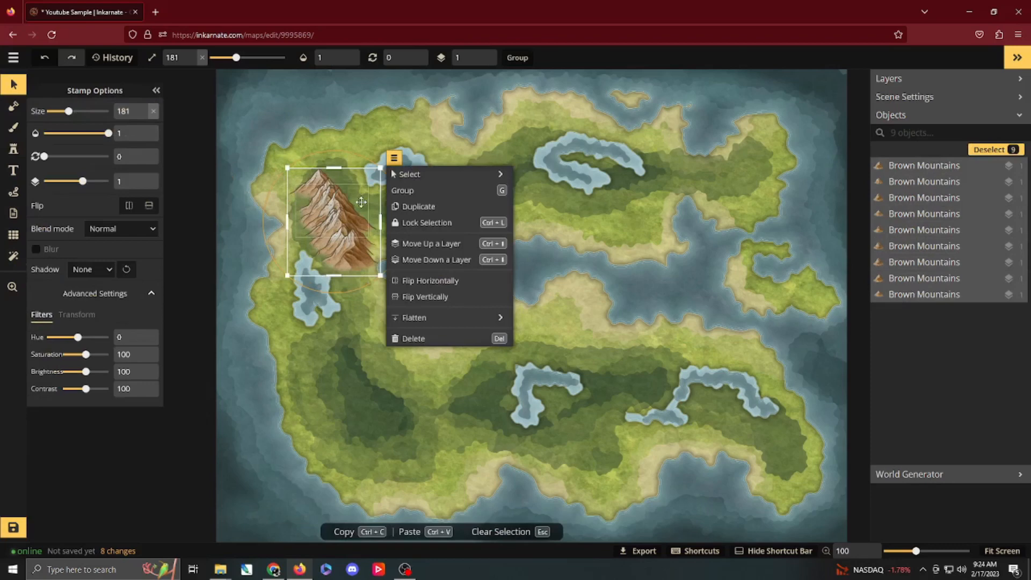
left_click(396, 160)
left_click(396, 162)
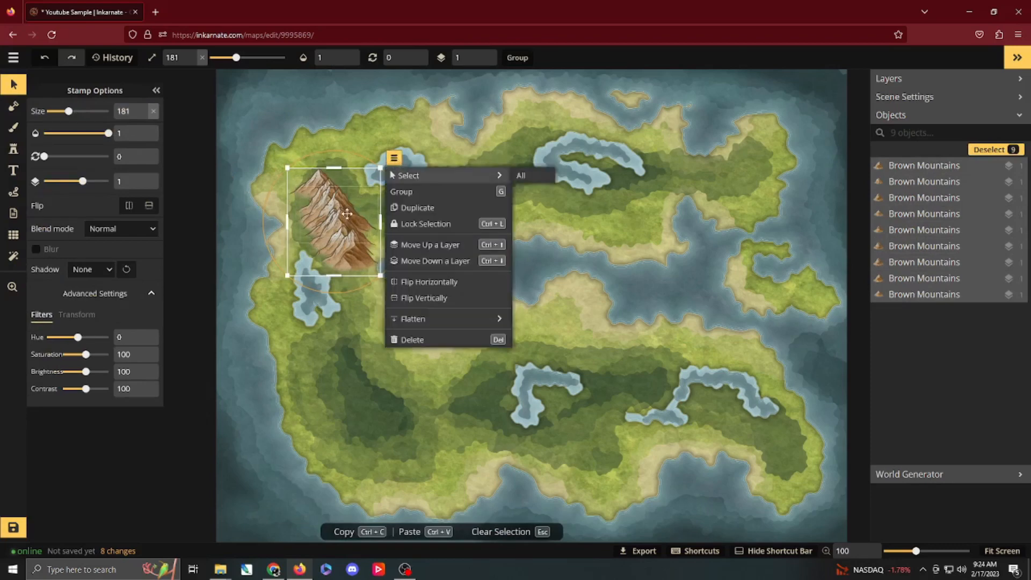
left_click(414, 208)
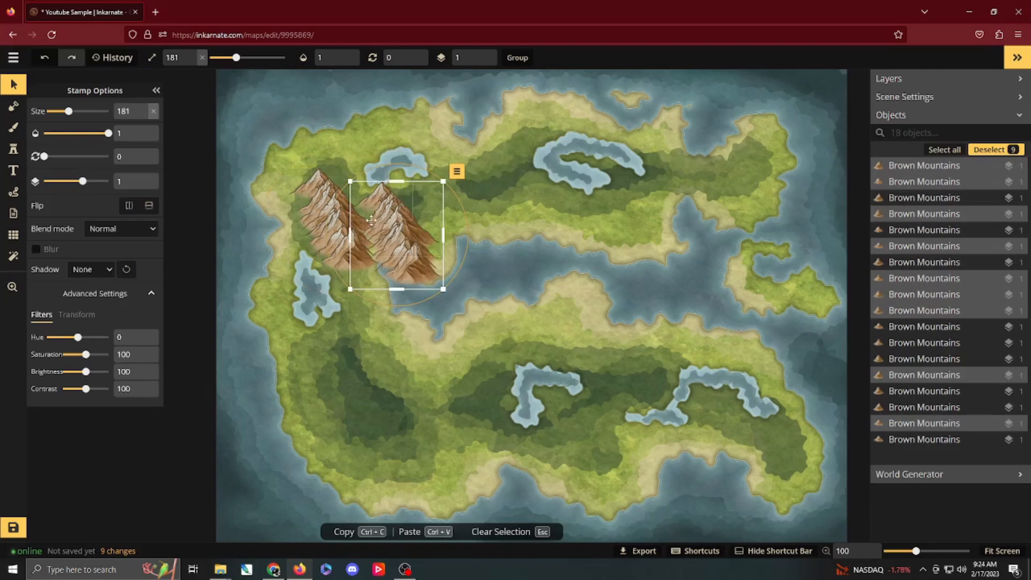
left_click_drag(403, 232, 353, 181)
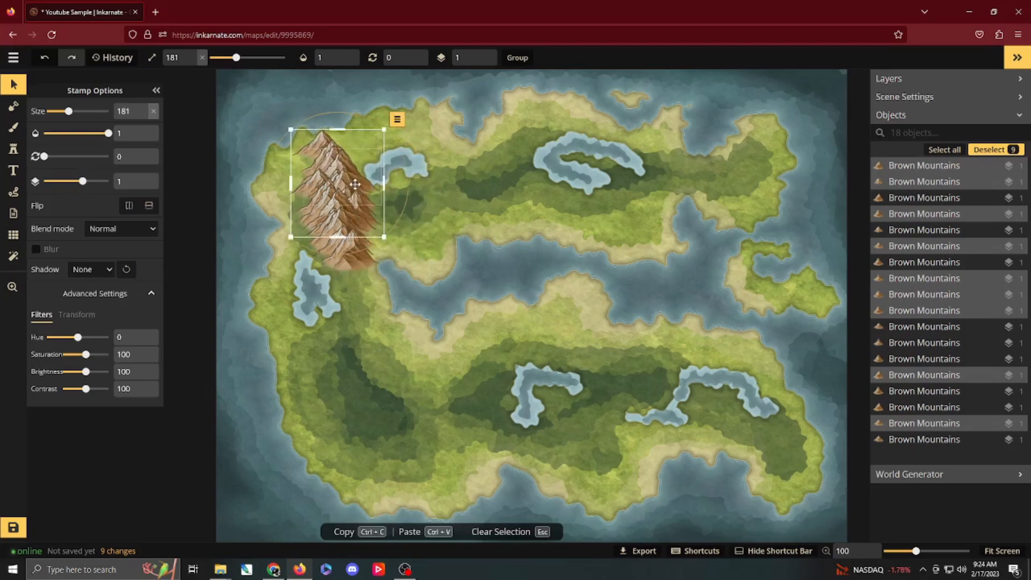
Step: Select the whole northwestern mountain range, duplicate it, and place the copy directly south of the original
left_click_drag(256, 112, 393, 268)
left_click(398, 118)
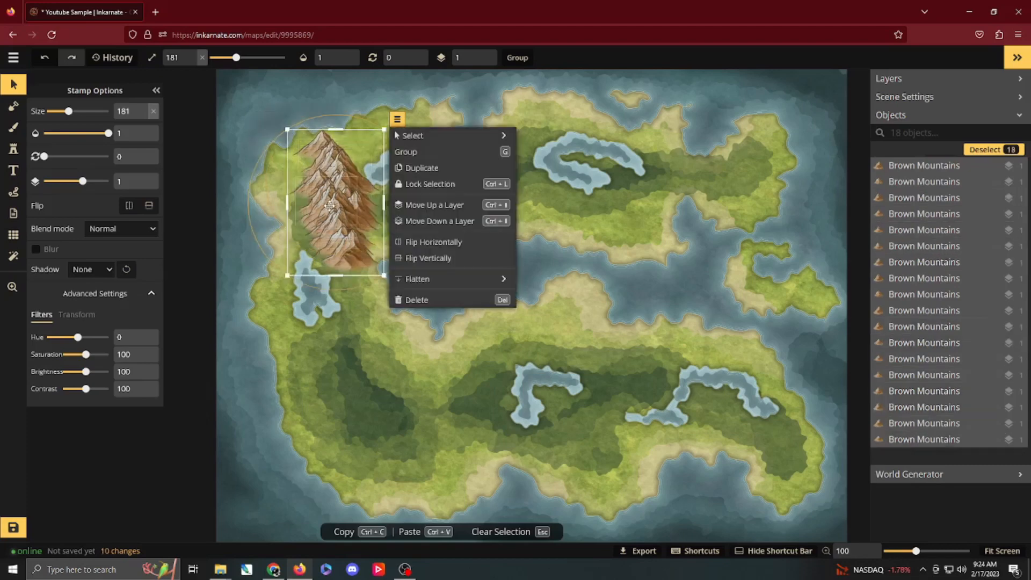
left_click(421, 167)
left_click_drag(397, 185, 364, 316)
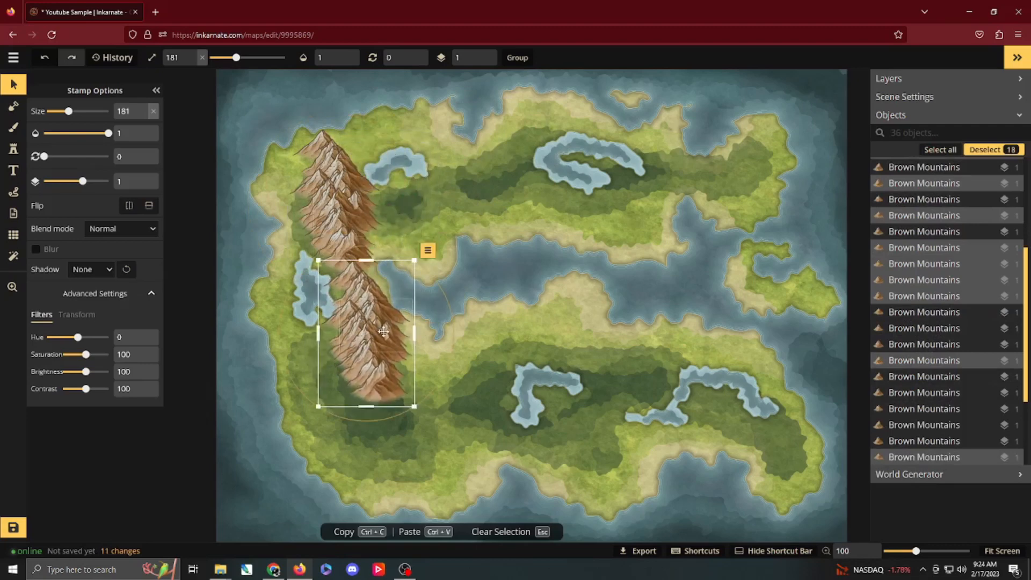
Step: Move the duplicated mountain range to the middle of the map and set its stamp size to 158
right_click(376, 337)
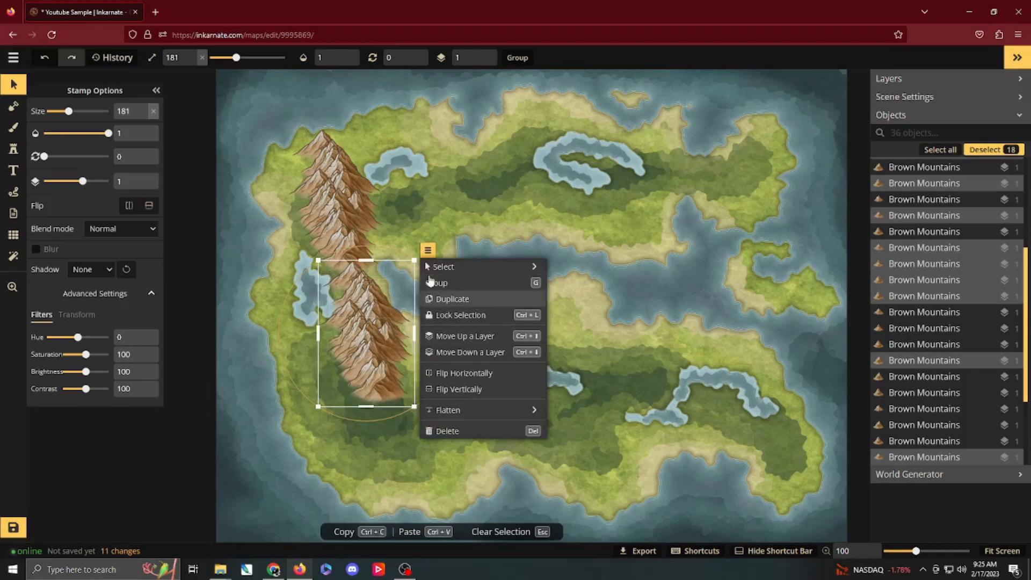
left_click(398, 312)
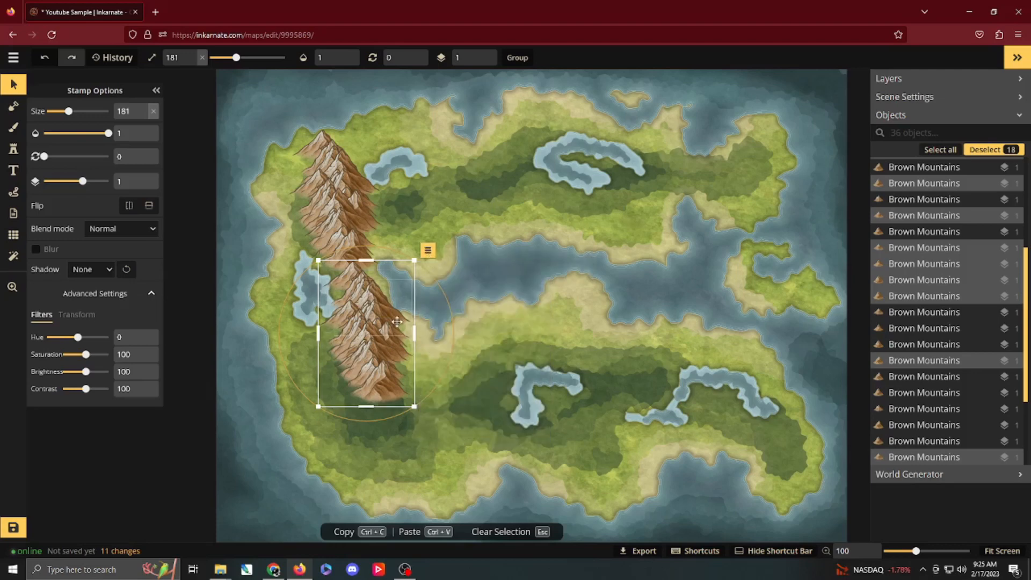
left_click_drag(388, 346, 523, 278)
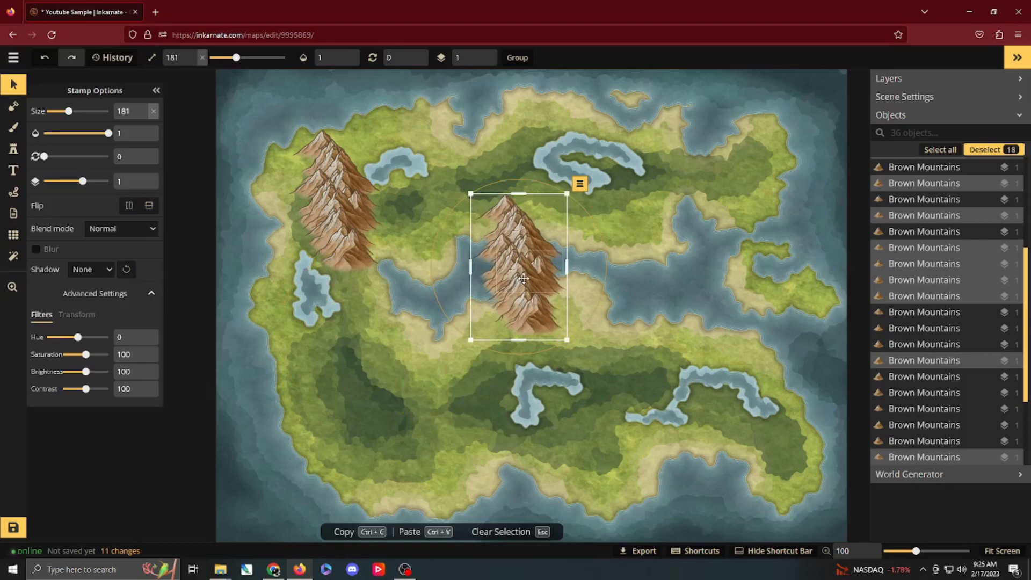
scroll(524, 278, "down", 7)
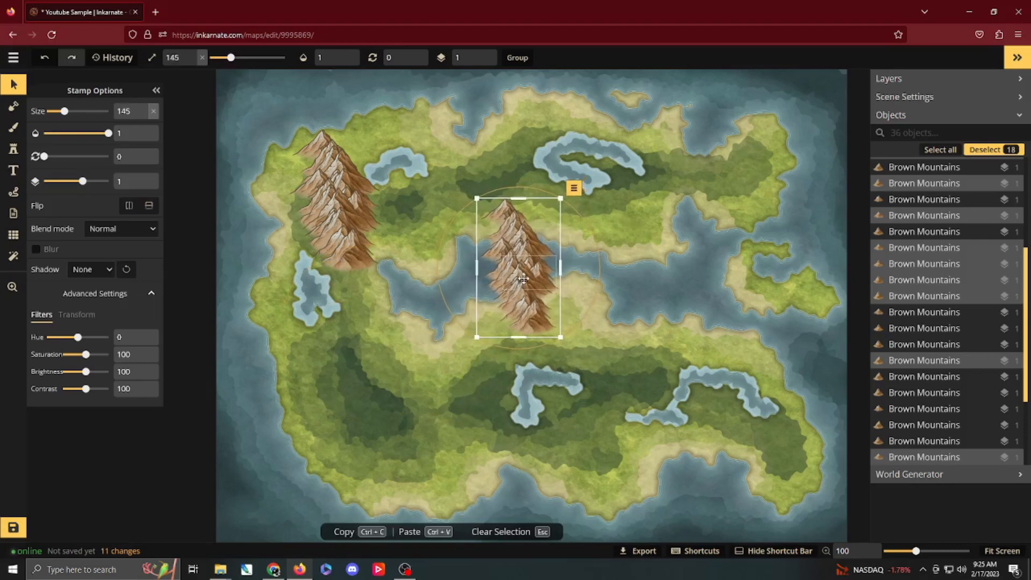
scroll(524, 278, "up", 10)
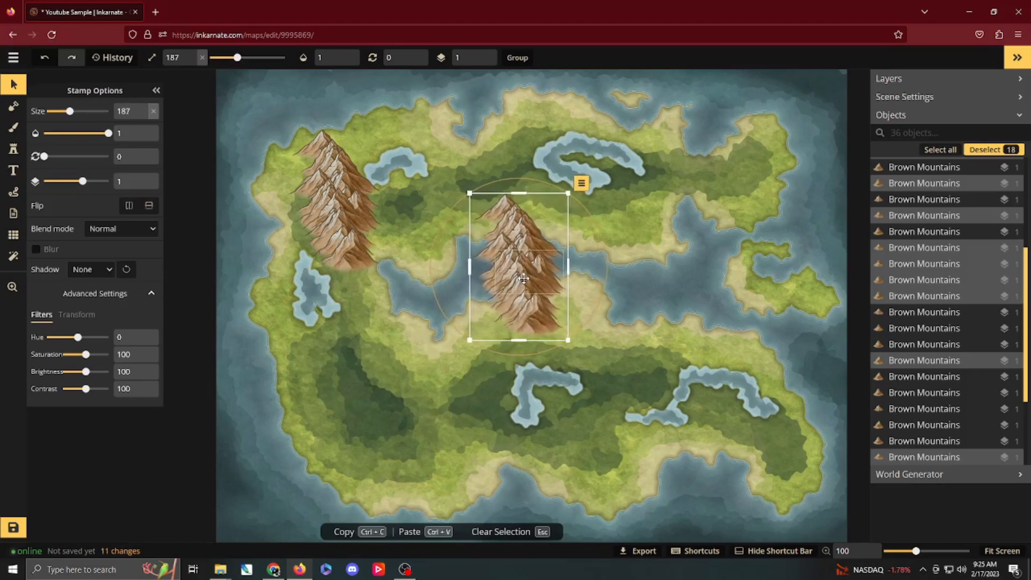
scroll(524, 278, "down", 3)
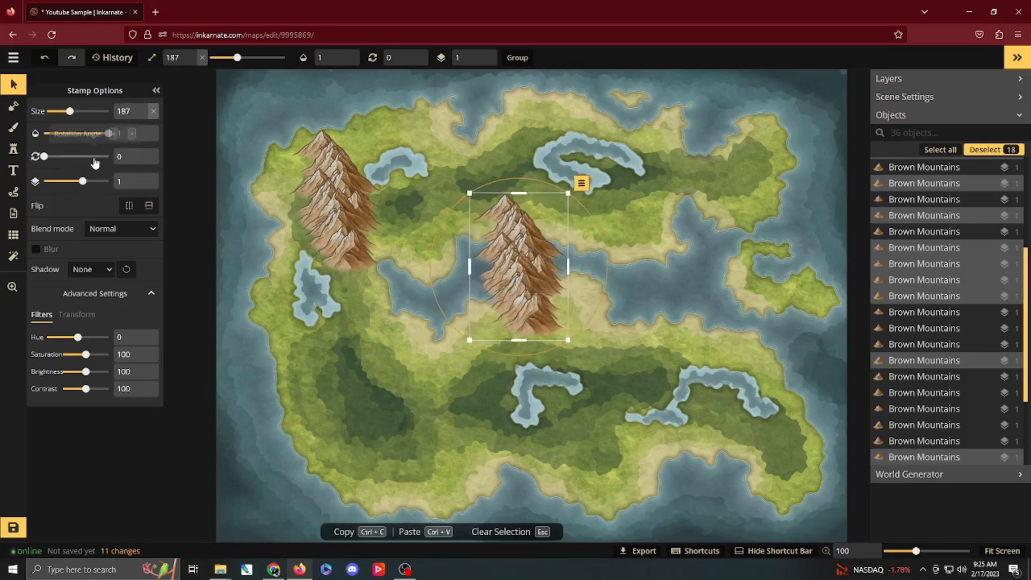
left_click_drag(70, 111, 69, 112)
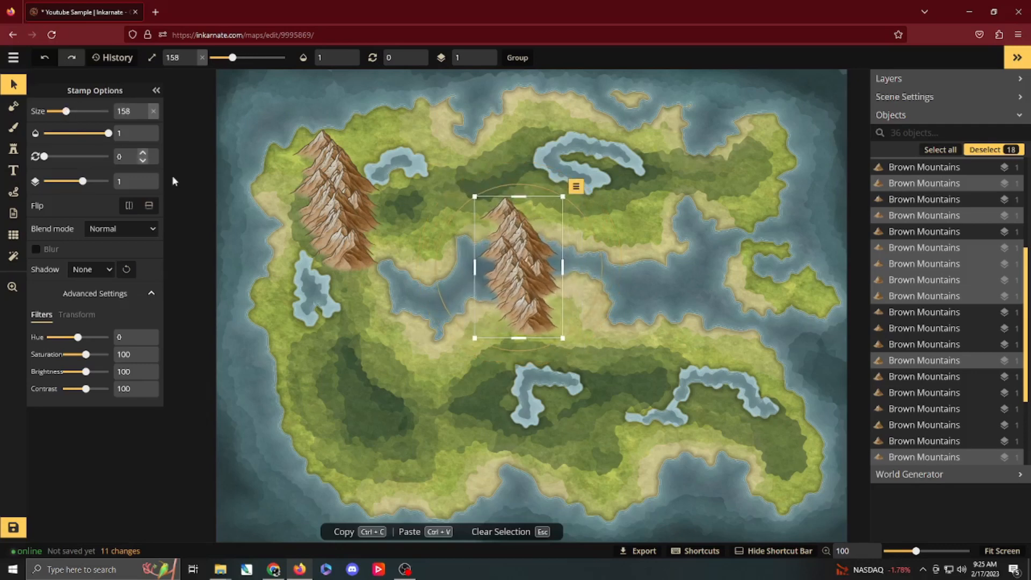
Step: Group the central mountain stamps and scale the group up and down as one object
right_click(525, 279)
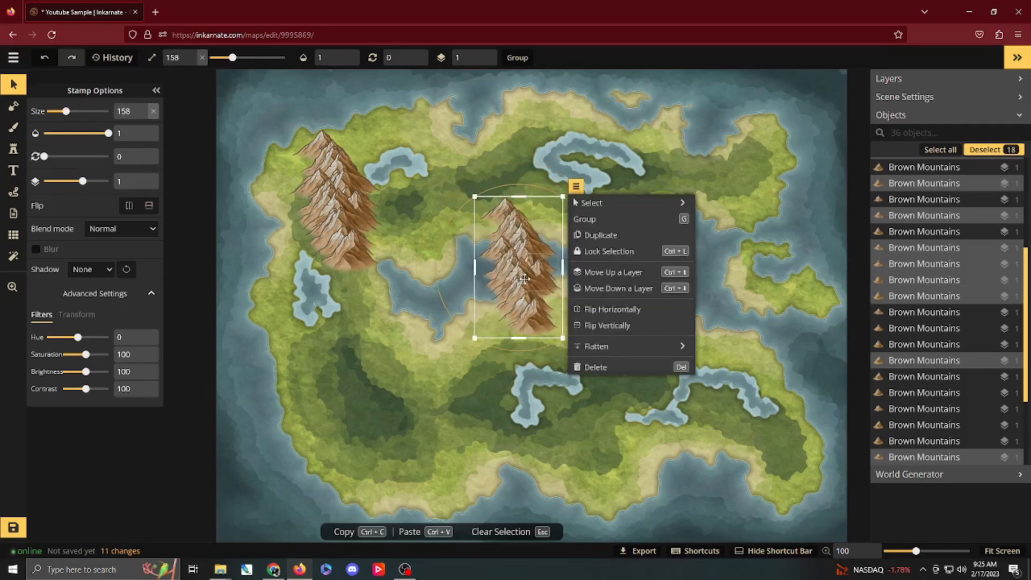
left_click(585, 220)
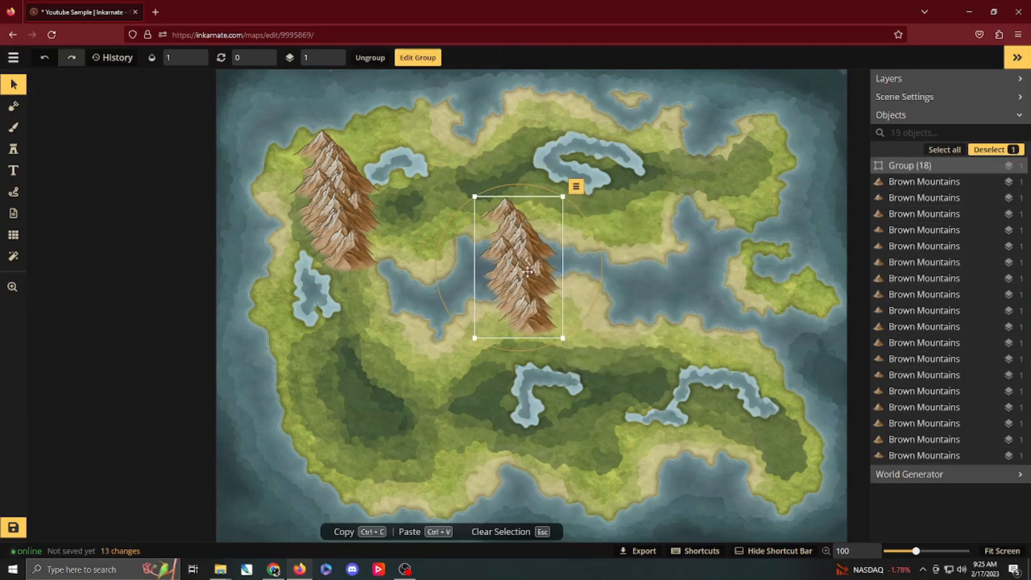
scroll(532, 264, "up", 5)
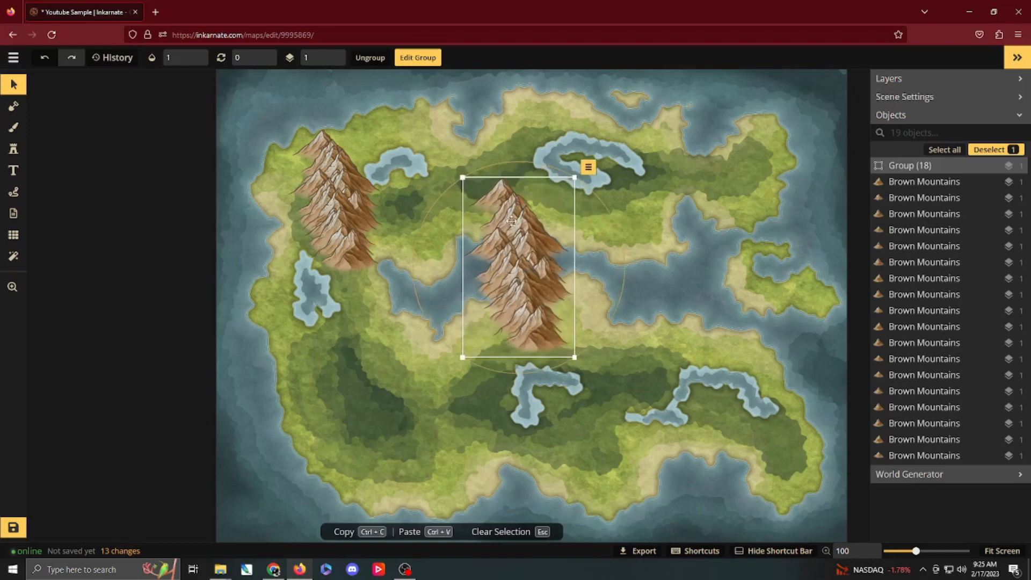
scroll(521, 322, "up", 2)
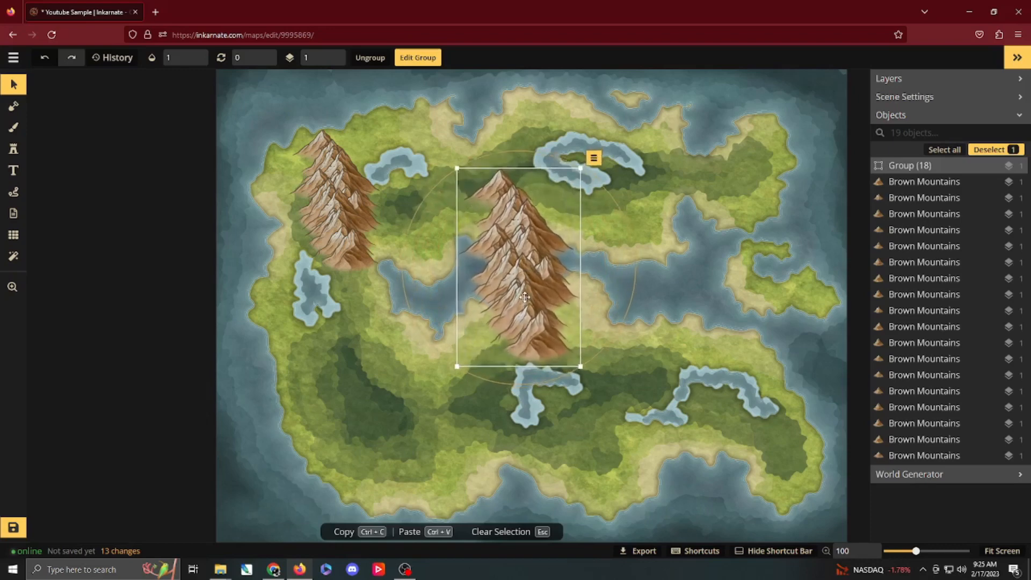
scroll(524, 285, "down", 3)
Step: Move the mountain group southwest, enlarge it, and reposition it just northwest of the south-central lake
left_click_drag(524, 275, 430, 312)
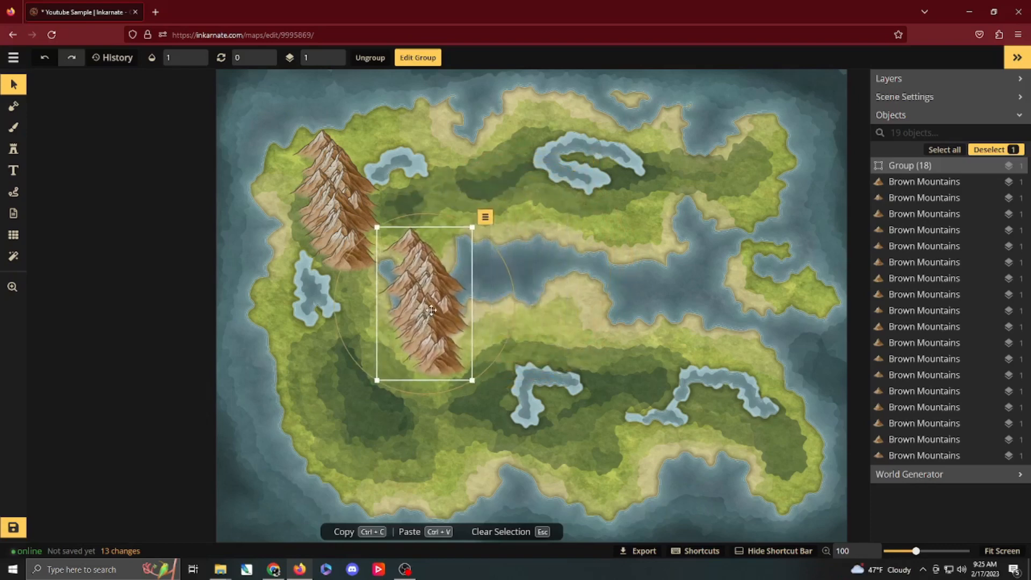
scroll(441, 306, "up", 1)
scroll(441, 306, "up", 3)
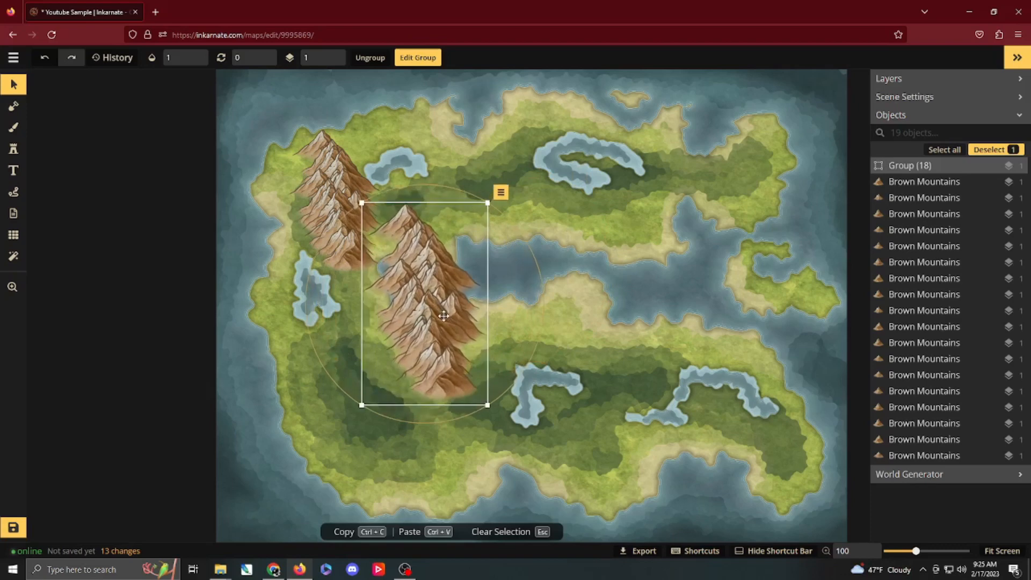
left_click_drag(441, 306, 502, 324)
Step: Duplicate the ungrouped northwestern mountain range, place the copy east of the mountain group, and enlarge its stamps to size 266
left_click_drag(295, 118, 360, 272)
right_click(327, 201)
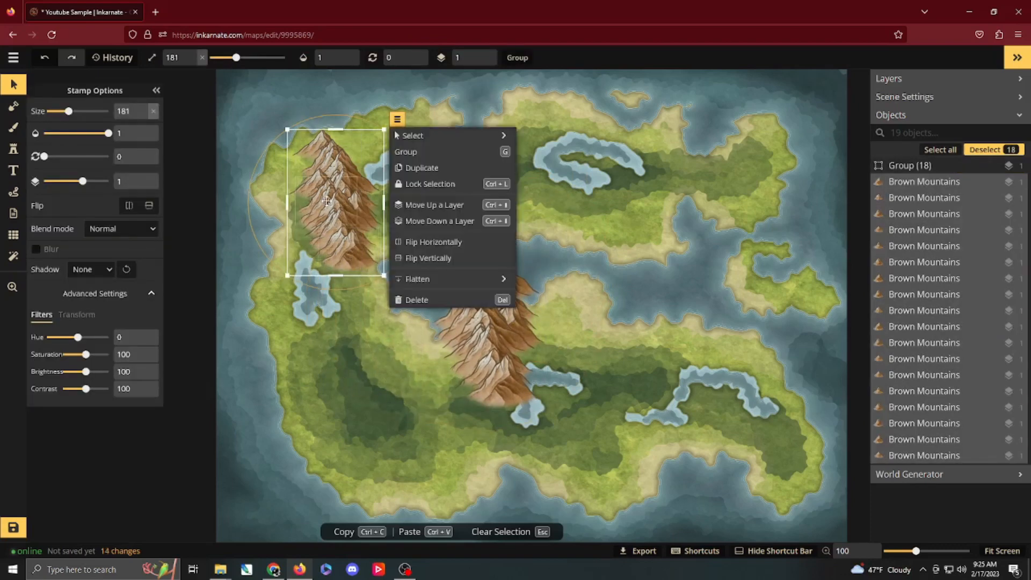
left_click(420, 167)
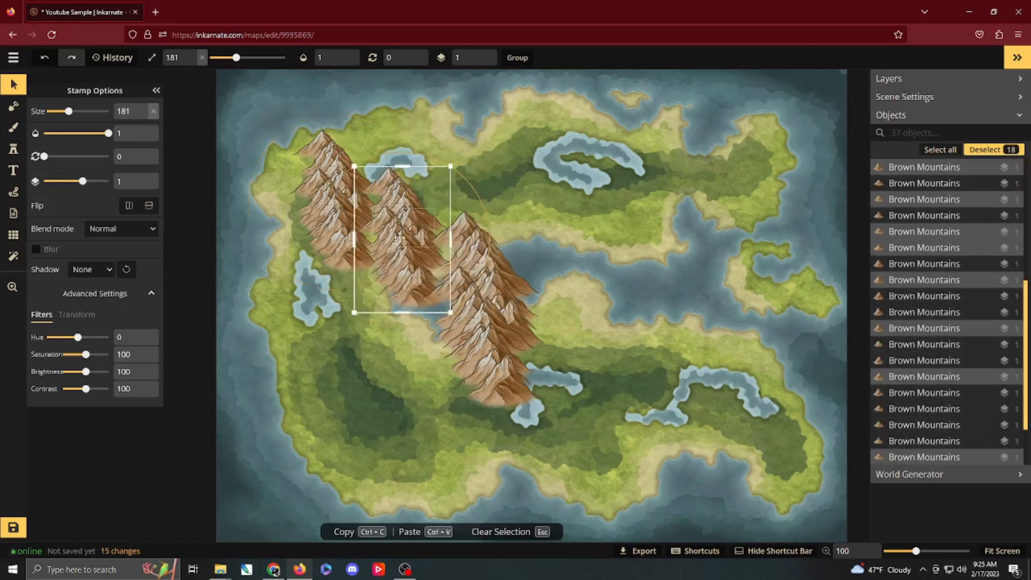
left_click_drag(387, 218, 605, 313)
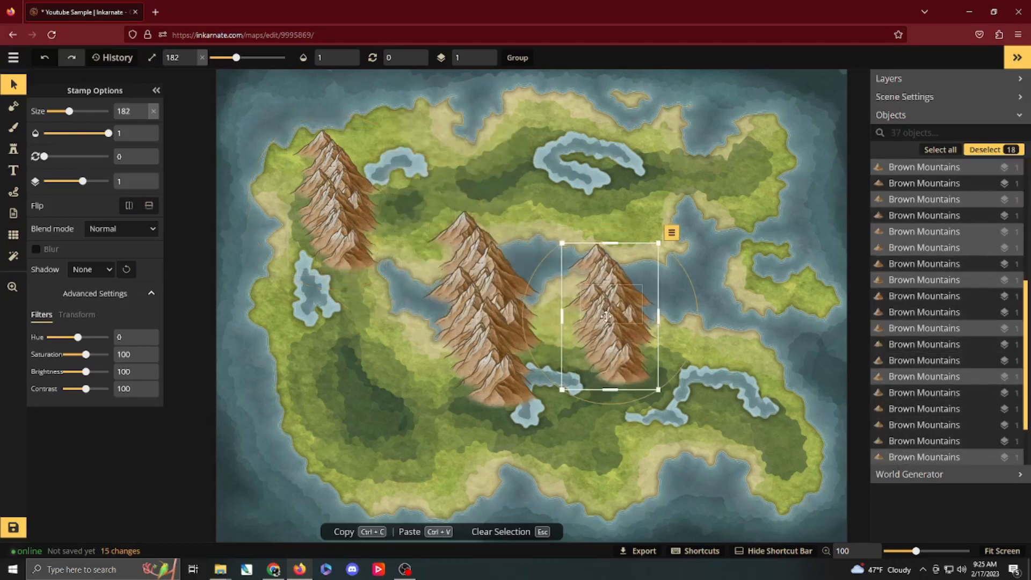
left_click_drag(658, 389, 663, 391)
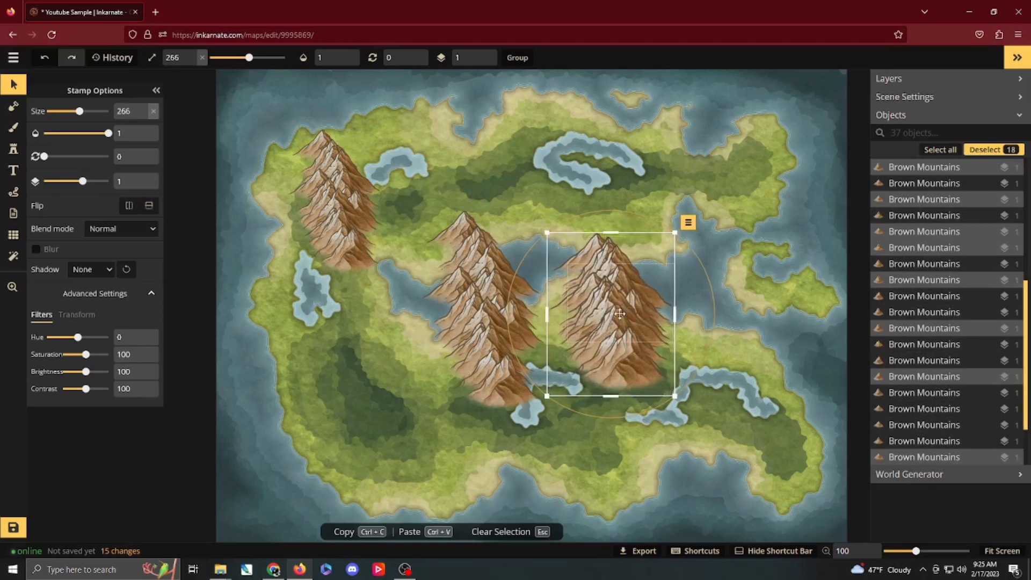
Step: Reduce the stamp size of the duplicated eastern mountain range to 168
key("[")
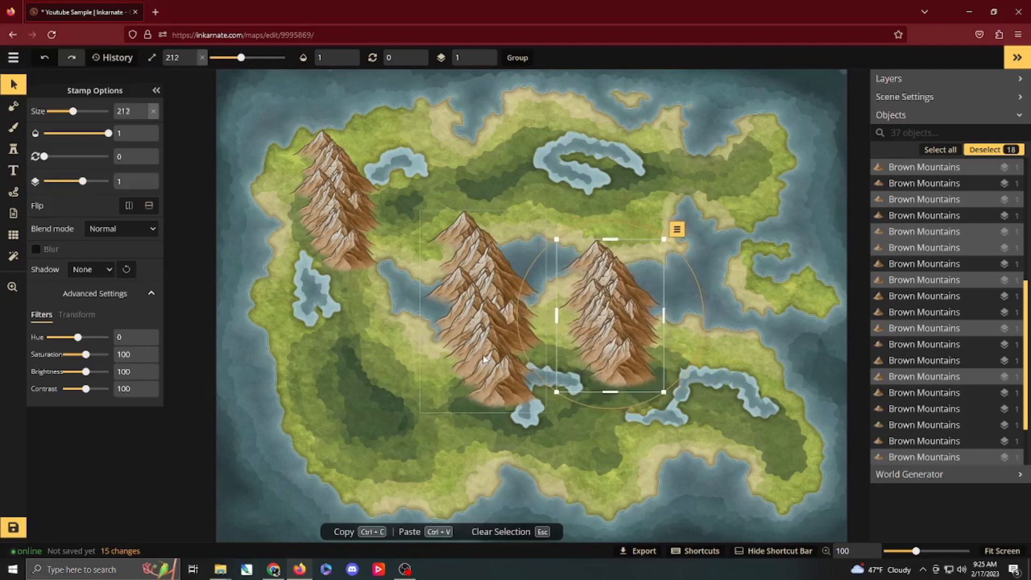
key("[")
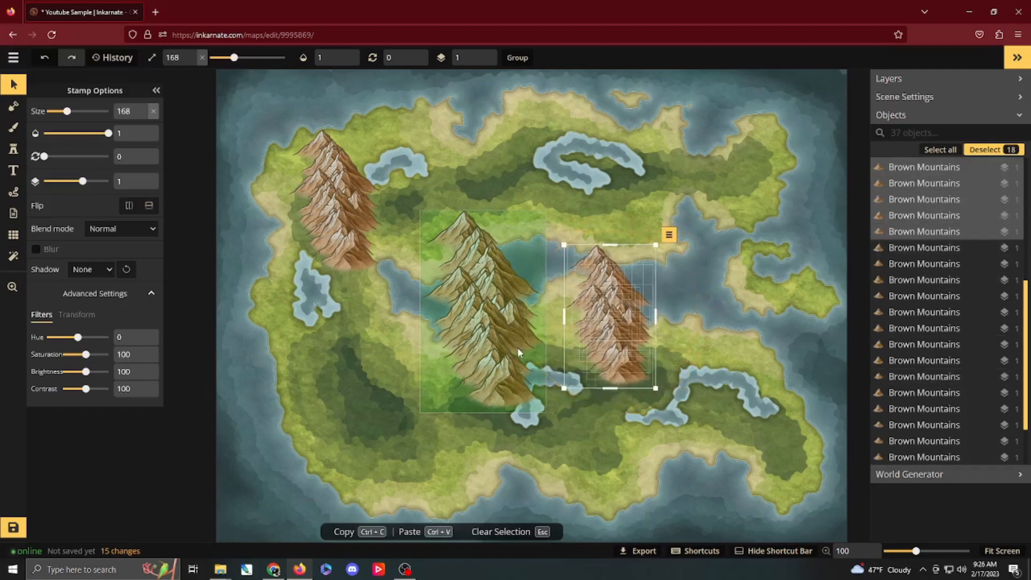
Step: Undo the duplicating, grouping, scaling and placing of the mountains until no stamps remain on the map
key("ctrl+z")
key("ctrl+z")
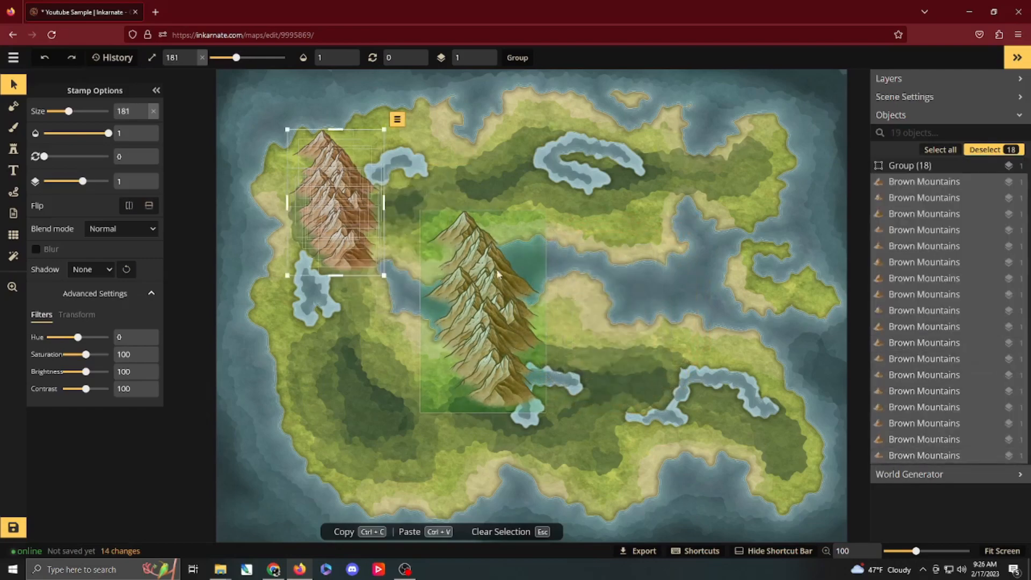
key("ctrl+z")
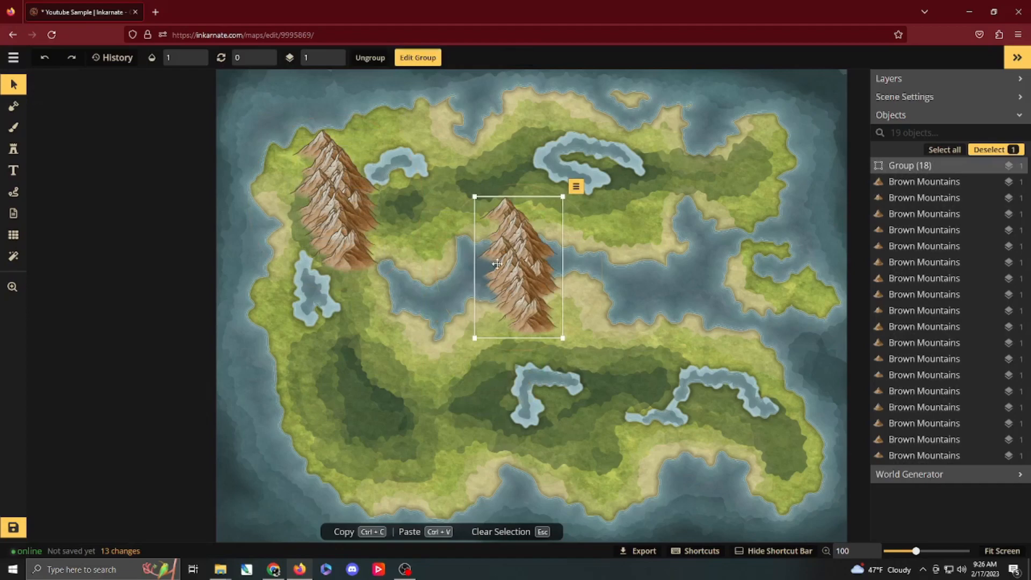
key("ctrl+z")
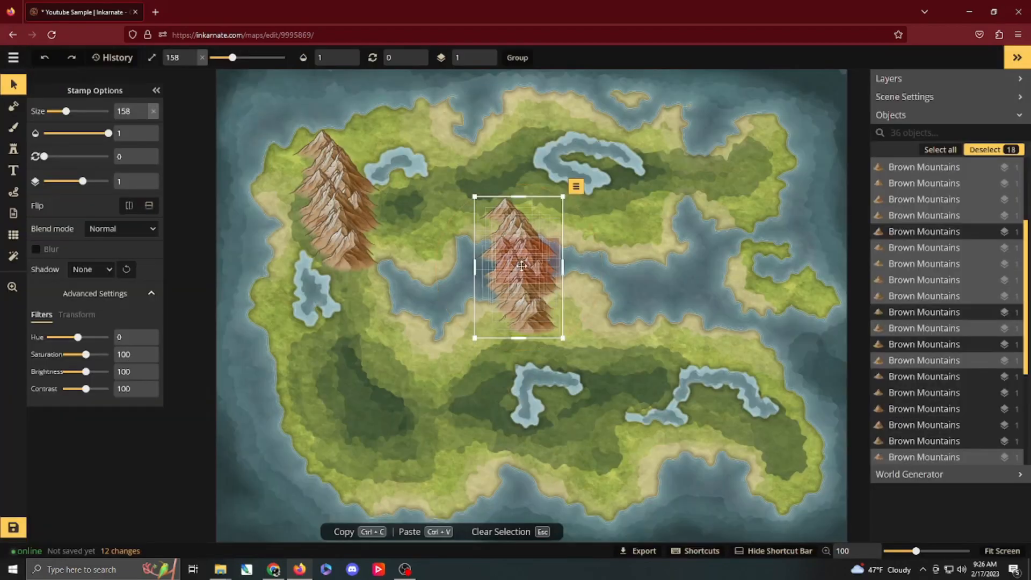
key("ctrl+z")
key("ctrl+z")
key("ctrl+z")
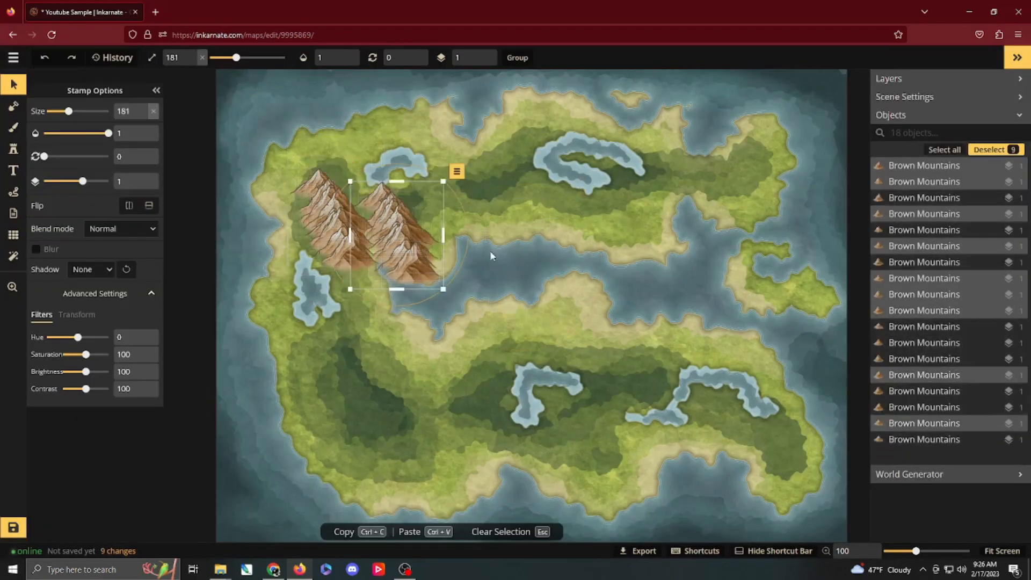
key("ctrl+z")
key("ctrl+z")
key("ctrl+z")
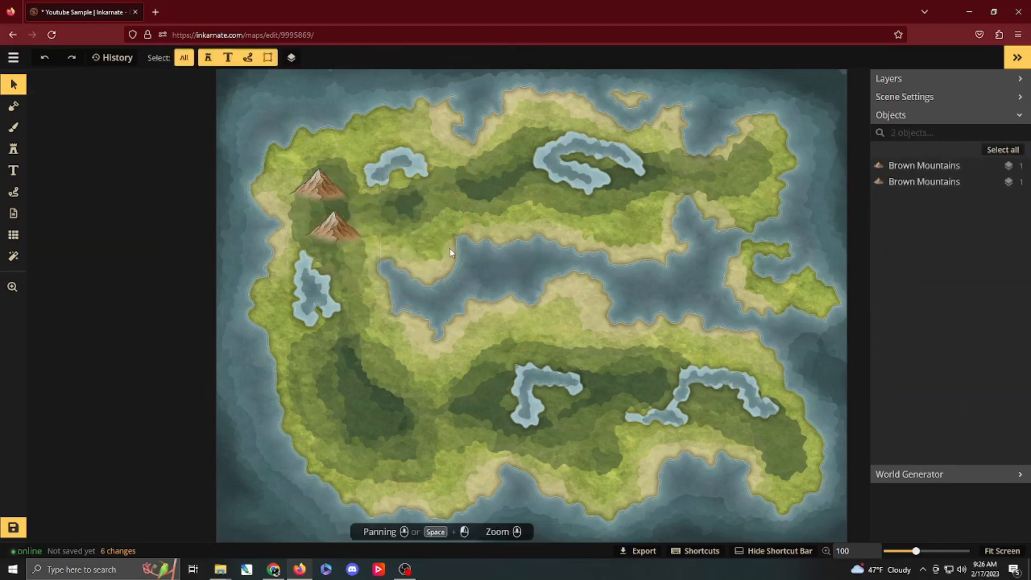
key("ctrl+z")
key("ctrl+z")
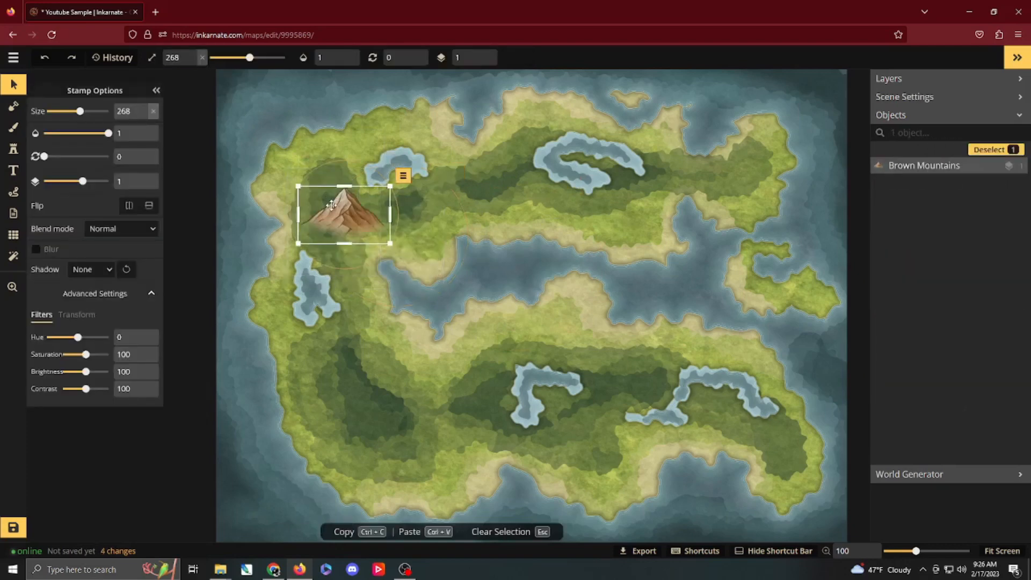
key("ctrl+z")
Step: With the Stamp tool, paint smaller Brown Mountains down the western side of the map, plus a branch running east below the northwestern lake
left_click(14, 150)
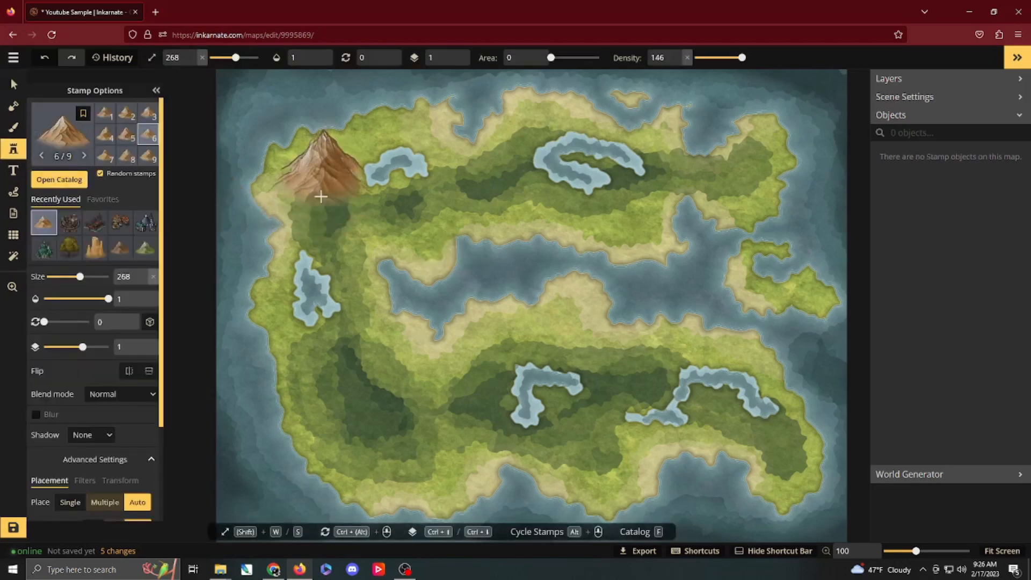
left_click(320, 196)
key("ctrl+z")
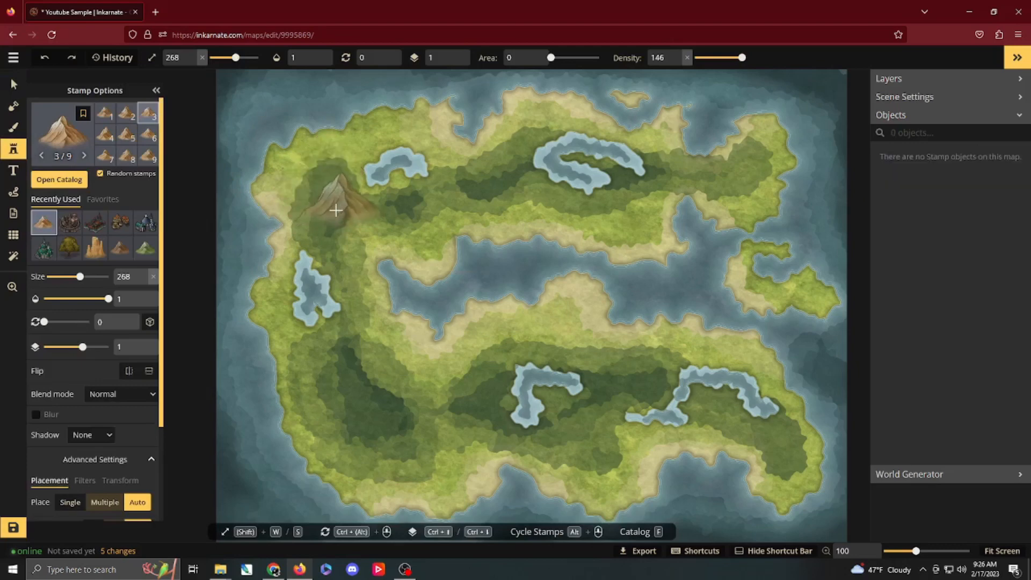
key("s")
key("s")
key("s")
key("s")
key("s")
key("s")
key("s")
key("s")
key("s")
key("s")
mouse_move(322, 161)
left_mouse_down()
mouse_move(339, 249)
mouse_move(497, 183)
left_mouse_up()
mouse_move(347, 273)
left_mouse_down()
mouse_move(352, 348)
mouse_move(385, 424)
mouse_move(361, 432)
mouse_move(398, 370)
left_mouse_up()
Step: Reduce the stamp size further and extend the northern mountain branch east, curving it below the north-central lake
key("s")
key("s")
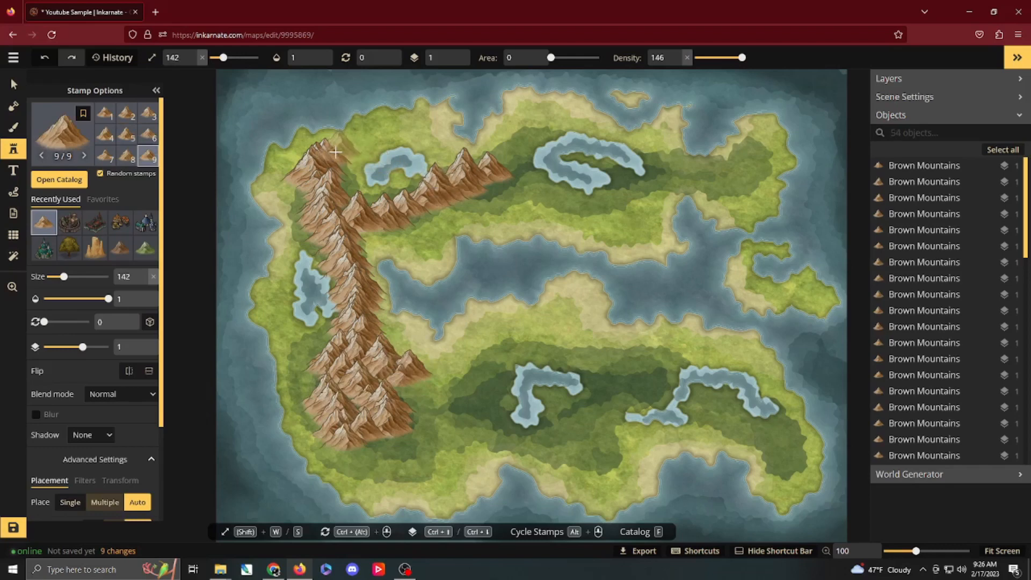
left_click(497, 187)
mouse_move(519, 199)
left_mouse_down()
mouse_move(597, 215)
mouse_move(683, 169)
left_mouse_up()
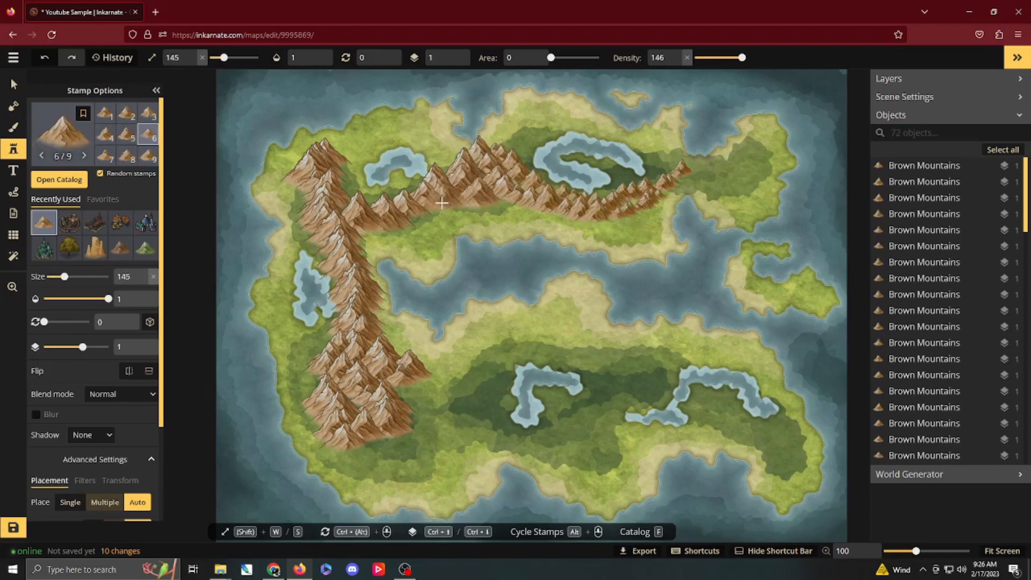
Step: Thicken the lower side of the northern mountain range with extra Brown Mountains at size 145
left_click(492, 197)
left_click(436, 207)
left_click(410, 217)
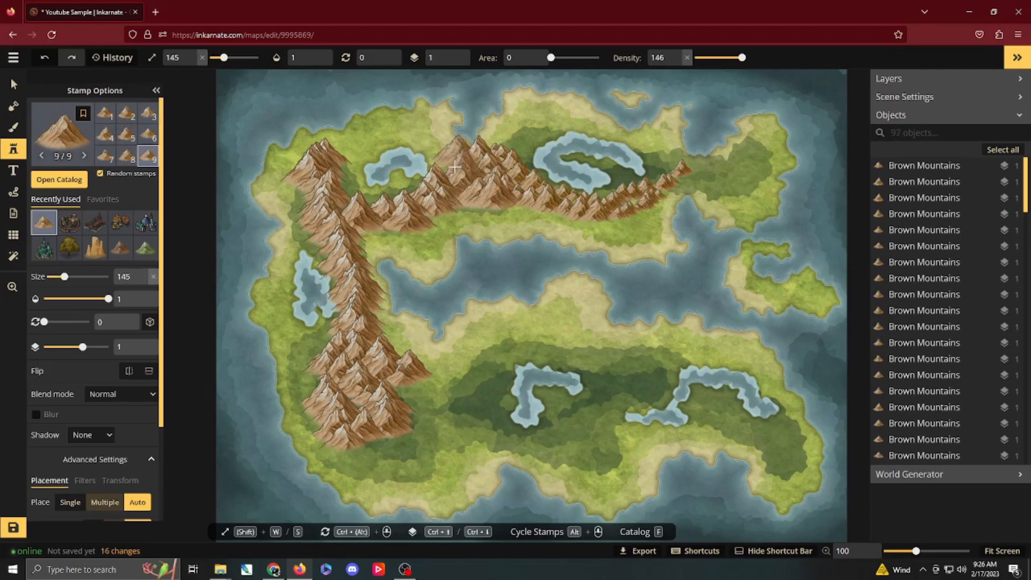
Step: Build a ring of mountains around the northwestern lake, using smaller stamps toward its northern side
left_click(459, 165)
left_click(449, 145)
left_click(434, 137)
left_click(420, 128)
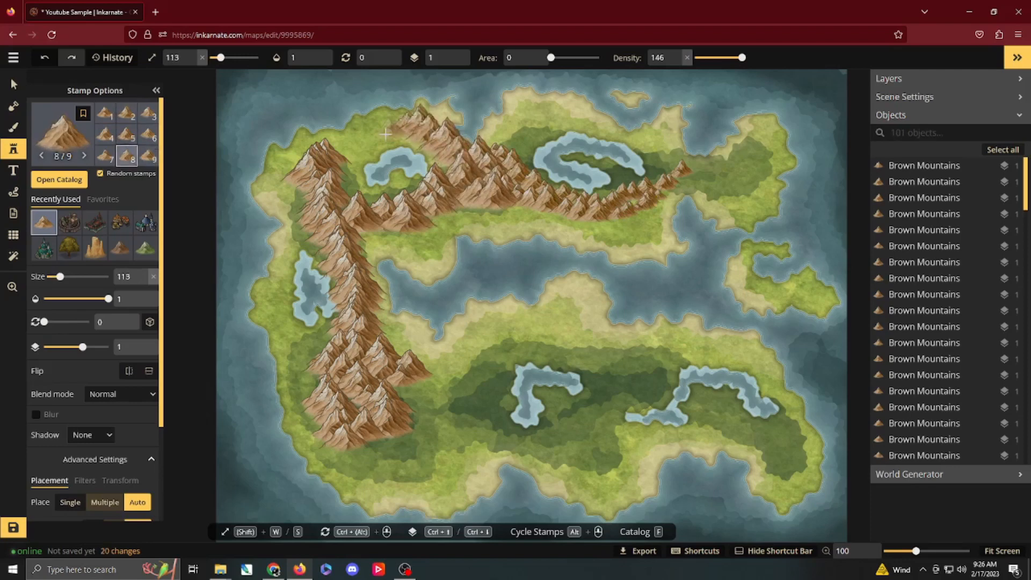
left_click_drag(386, 133, 339, 167)
left_click_drag(359, 201, 380, 209)
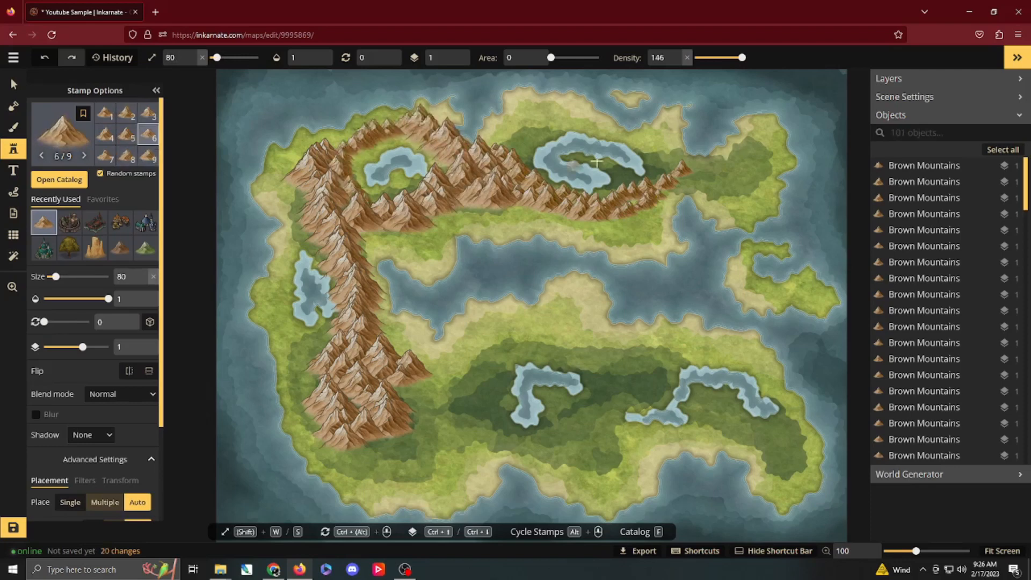
Step: Extend the mountains onto the northeastern arm of the map and paint a southern range around the south-central lake at size 120
mouse_move(670, 170)
left_mouse_down()
mouse_move(650, 147)
mouse_move(701, 178)
mouse_move(757, 157)
mouse_move(729, 189)
mouse_move(682, 176)
mouse_move(607, 217)
left_mouse_up()
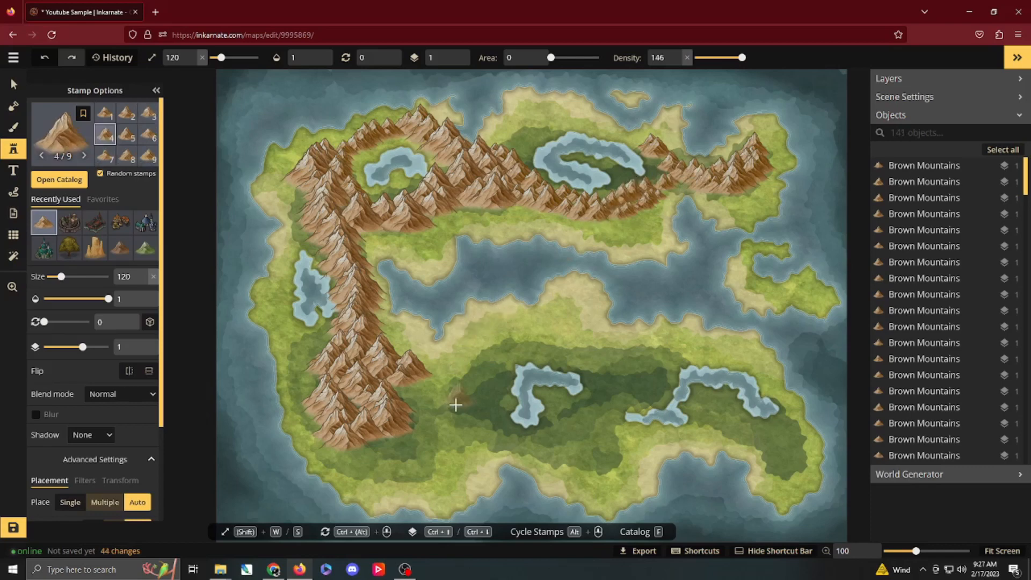
mouse_move(455, 405)
left_mouse_down()
mouse_move(501, 368)
mouse_move(468, 383)
mouse_move(496, 397)
mouse_move(471, 404)
mouse_move(487, 424)
mouse_move(484, 413)
mouse_move(464, 427)
mouse_move(482, 454)
mouse_move(484, 440)
mouse_move(542, 450)
mouse_move(566, 405)
mouse_move(583, 417)
mouse_move(611, 388)
mouse_move(660, 371)
mouse_move(533, 348)
mouse_move(550, 333)
mouse_move(505, 345)
mouse_move(464, 385)
mouse_move(448, 429)
mouse_move(418, 447)
mouse_move(413, 466)
mouse_move(316, 339)
mouse_move(290, 358)
mouse_move(300, 420)
mouse_move(335, 361)
mouse_move(420, 380)
left_mouse_up()
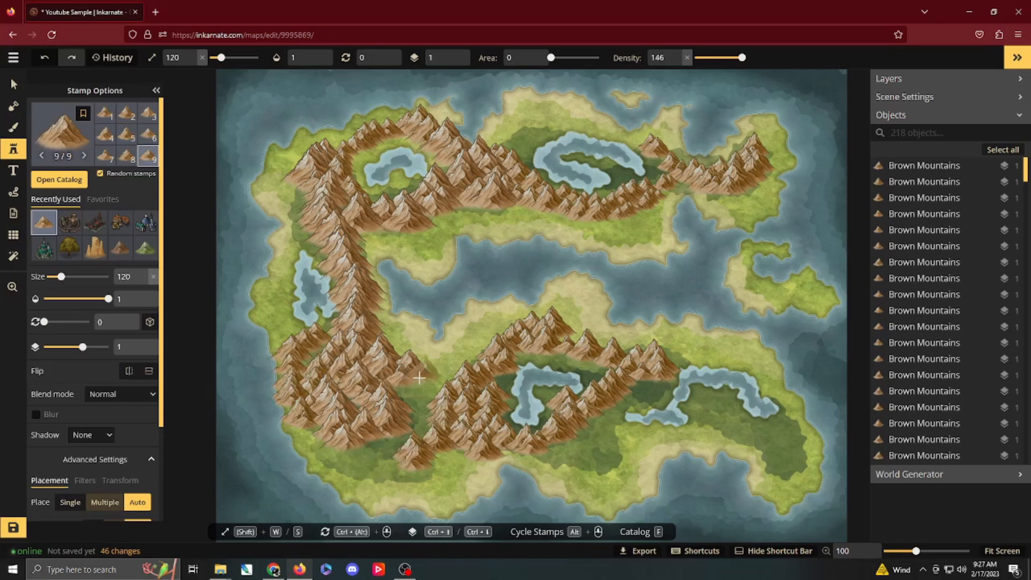
Step: Undo the last mountain stroke on the southwestern edge and fill in the southwestern cluster with smaller stamps down to size 105
key("ctrl+z")
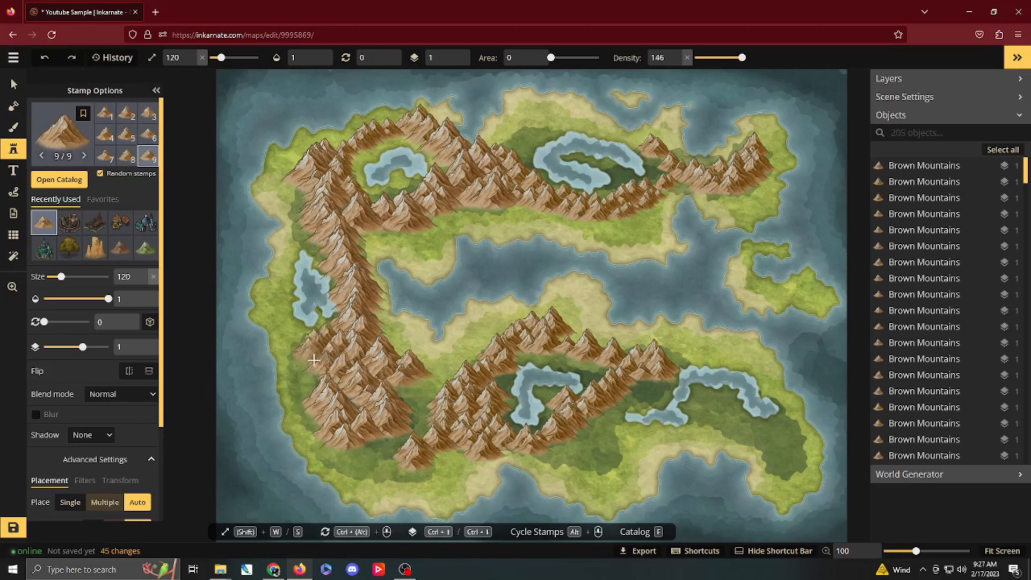
mouse_move(307, 386)
left_mouse_down()
mouse_move(344, 458)
mouse_move(368, 462)
mouse_move(398, 420)
mouse_move(405, 386)
mouse_move(380, 336)
left_mouse_up()
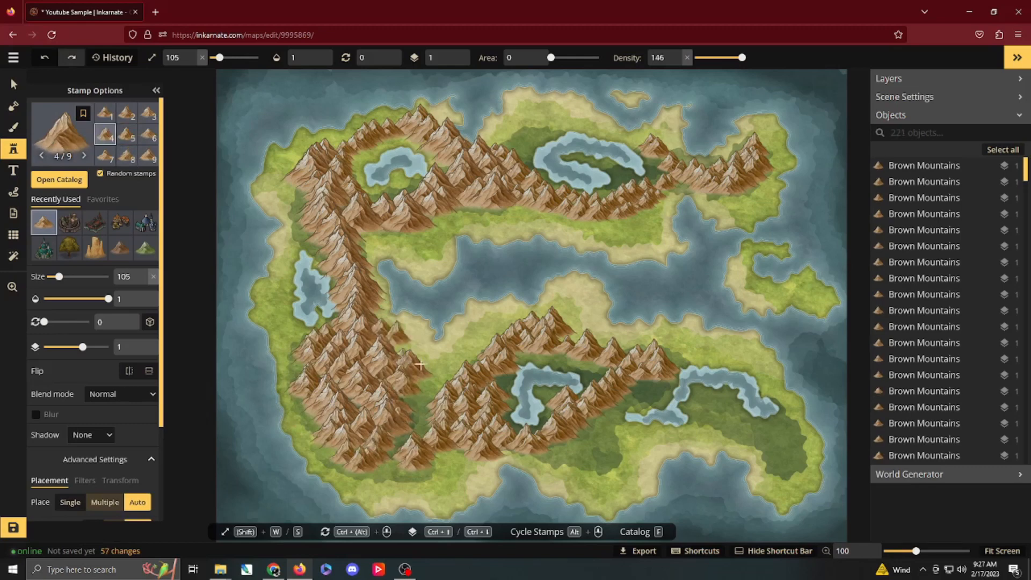
Step: Vary the stamp size and add mountains southeast of the south-central lake and across the southeastern part of the map, ending at size 139
mouse_move(420, 365)
left_mouse_down()
mouse_move(466, 370)
mouse_move(539, 330)
mouse_move(584, 325)
mouse_move(678, 366)
mouse_move(698, 415)
mouse_move(717, 409)
mouse_move(702, 402)
mouse_move(717, 405)
mouse_move(730, 422)
mouse_move(777, 434)
mouse_move(769, 443)
mouse_move(792, 448)
mouse_move(787, 470)
mouse_move(761, 450)
mouse_move(770, 470)
mouse_move(789, 461)
mouse_move(772, 441)
mouse_move(750, 449)
mouse_move(700, 428)
mouse_move(620, 439)
mouse_move(576, 466)
mouse_move(602, 415)
left_mouse_up()
key("s")
key("s")
key("s")
key("s")
key("s")
key("s")
key("s")
key("s")
key("s")
key("w")
key("w")
key("w")
key("w")
key("w")
key("w")
key("w")
key("w")
left_click(601, 415)
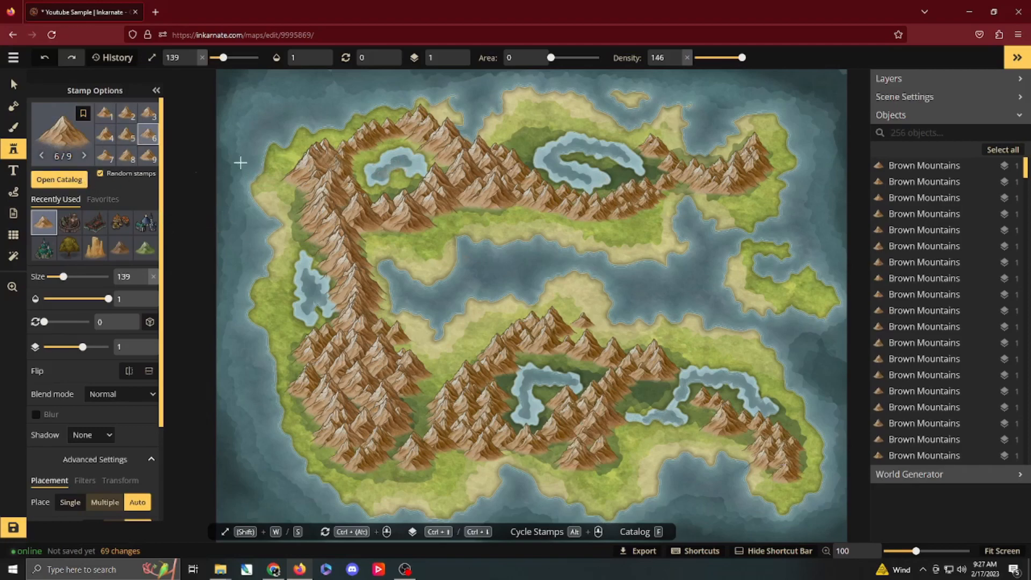
Step: Search the Fantasy World stamp catalog for "tree" and pick the green Pine Trees stamp from the Trees pack
left_click(79, 183)
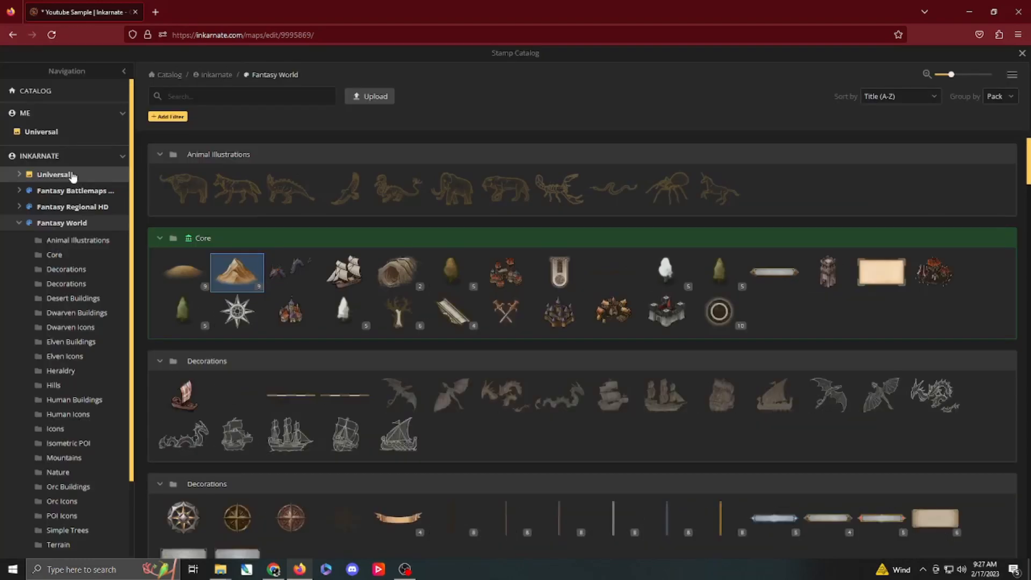
left_click(220, 92)
type("tree")
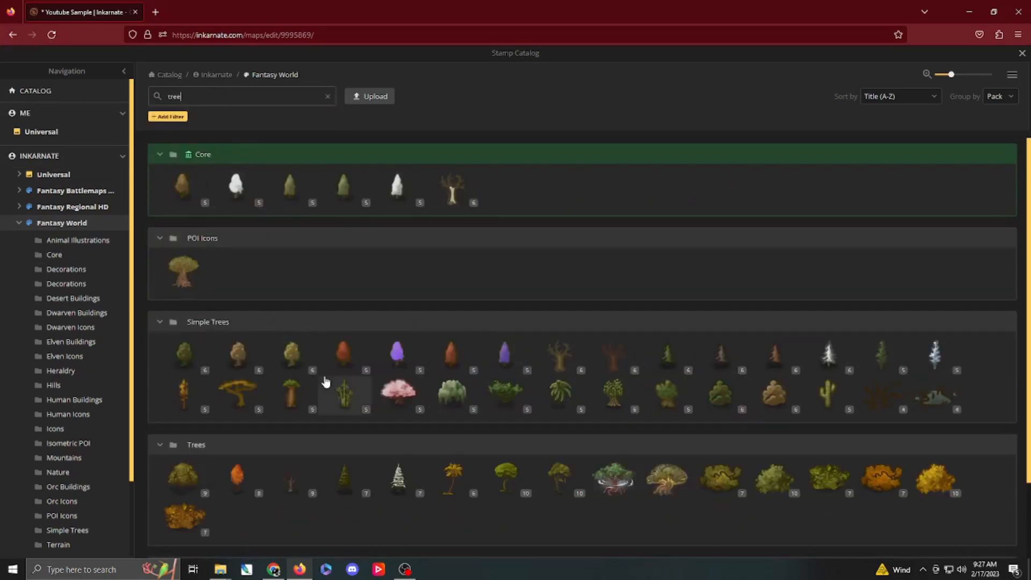
scroll(369, 432, "down", 2)
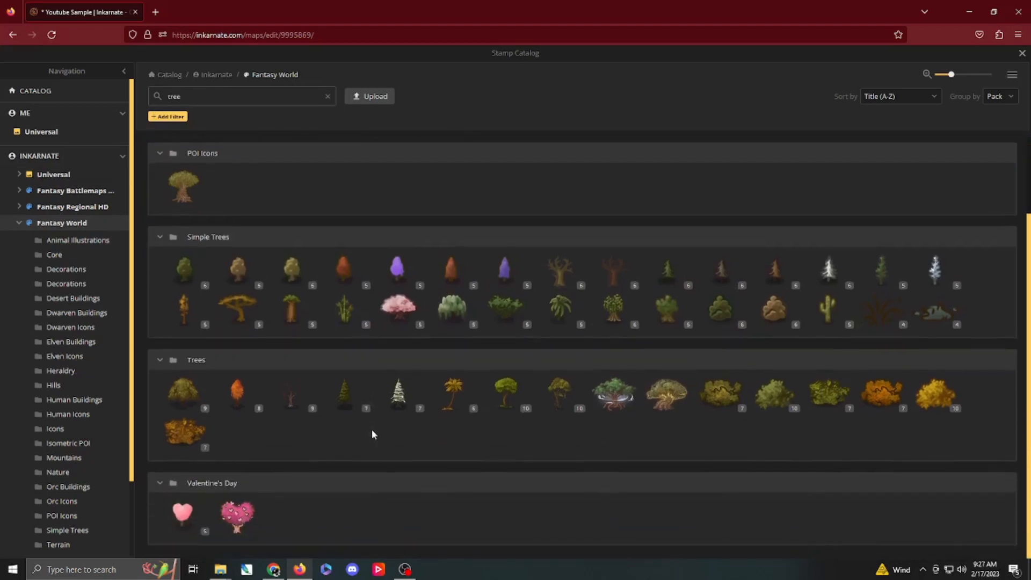
left_click(346, 392)
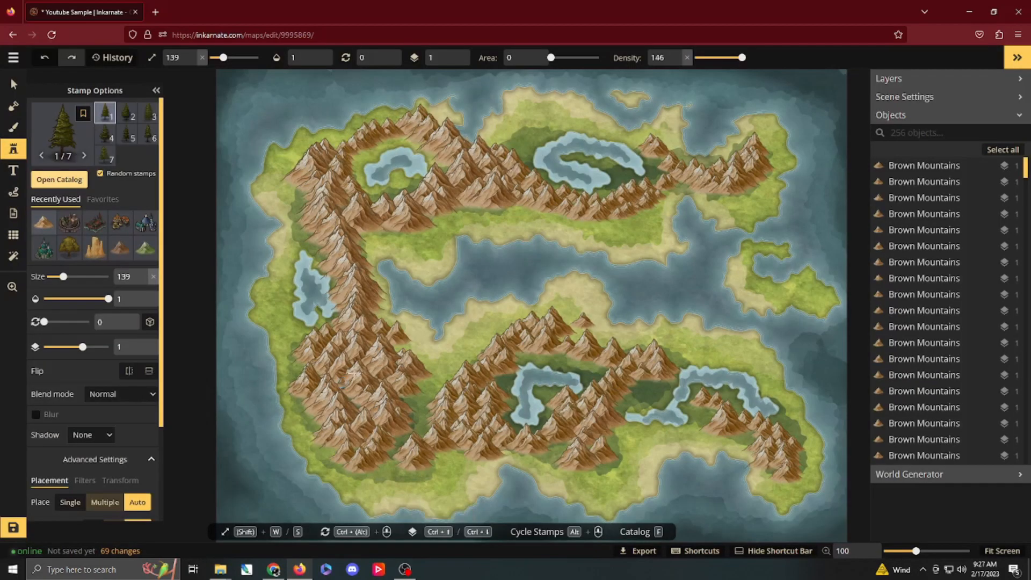
Step: Set the pine tree stamp size to 138 and the fill area to 23
scroll(409, 408, "up", 1)
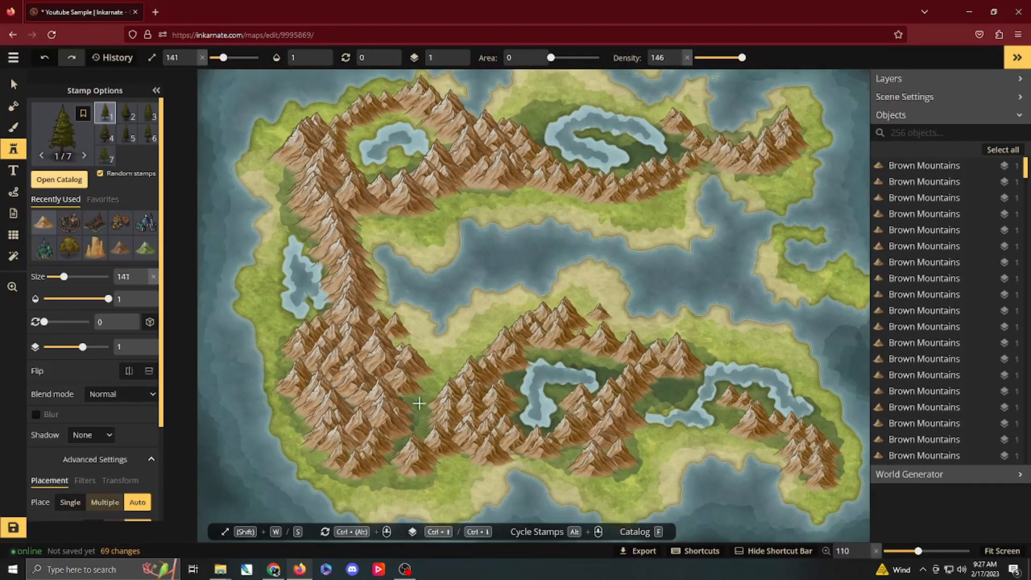
key("s")
key("s")
key("s")
key("s")
key("s")
key("s")
key("s")
key("s")
key("s")
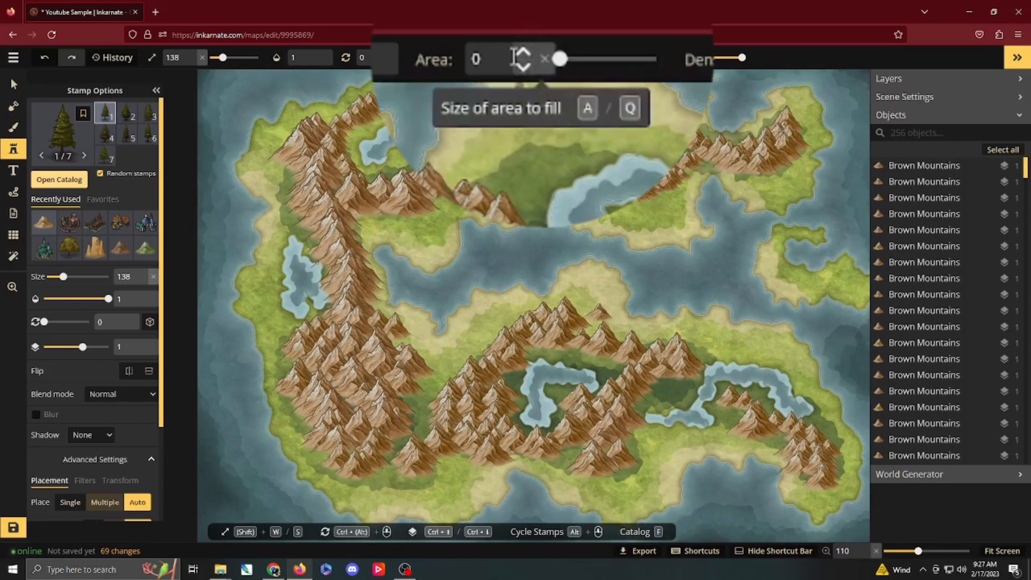
left_click_drag(559, 59, 582, 59)
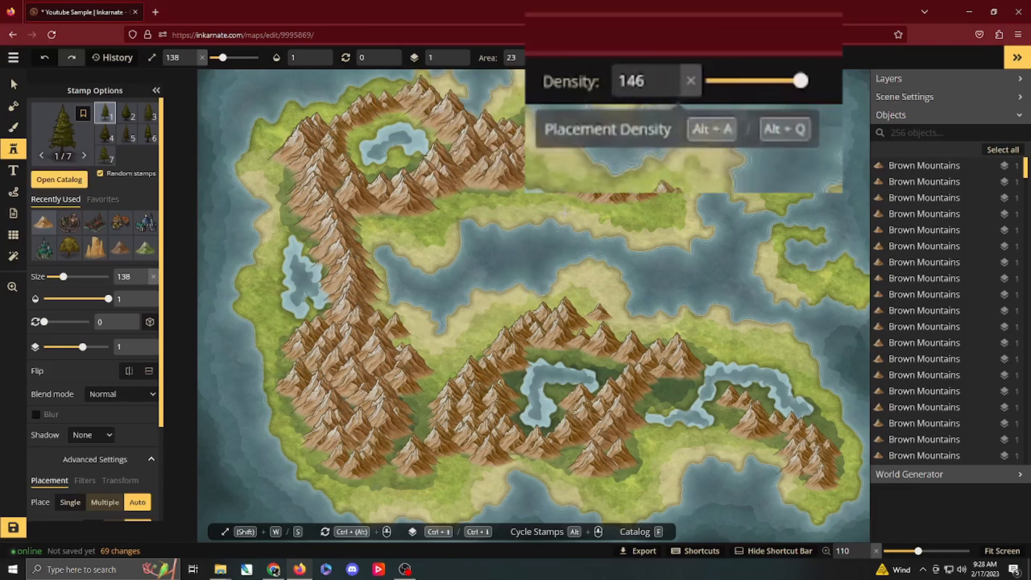
Step: Try painting a strip of pine trees at density 146 northwest of the southern mountain range, and undo it
left_click_drag(483, 314, 457, 366)
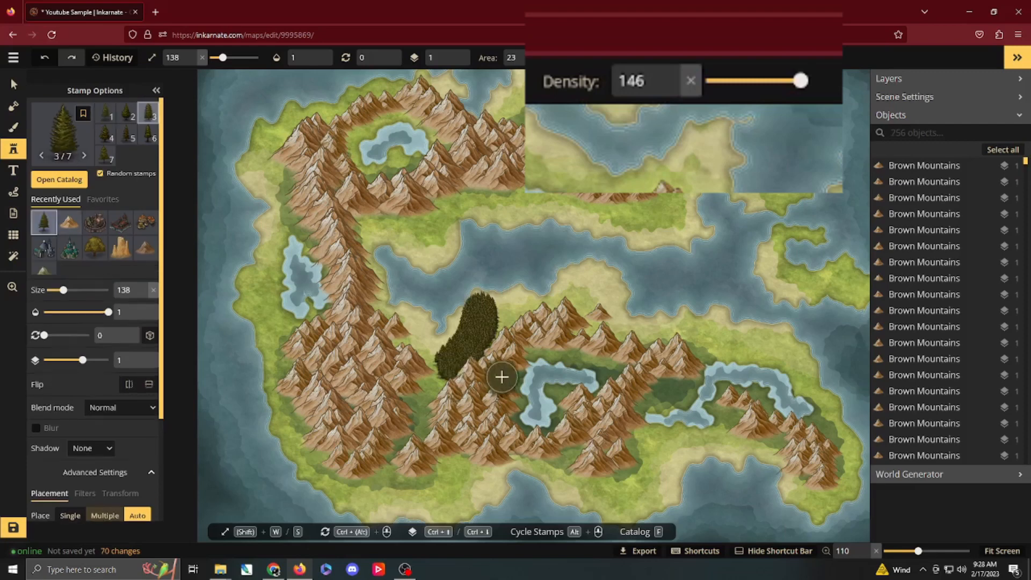
key("ctrl+z")
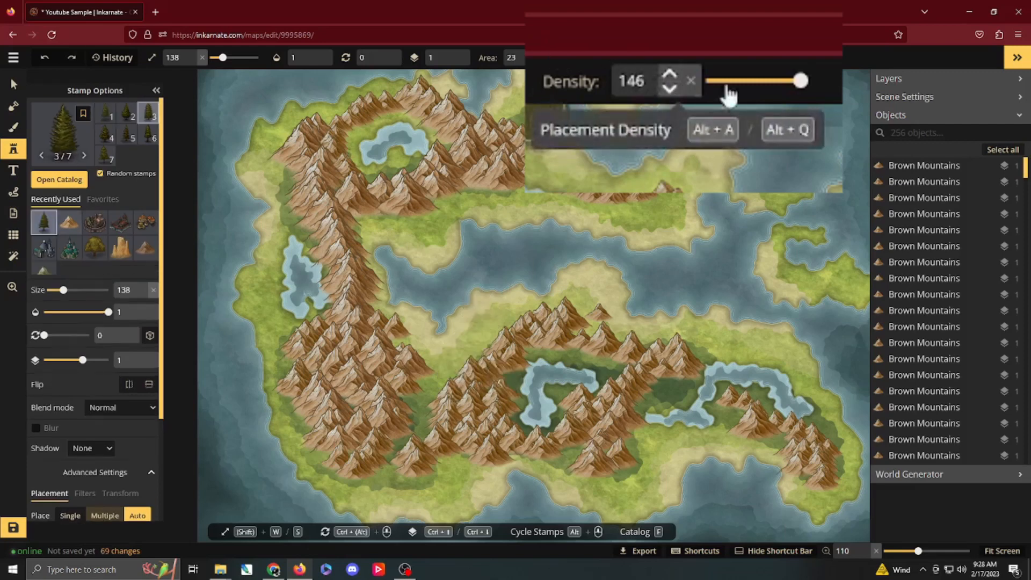
Step: Set the placement density to 70 and paint pine forest among the southwestern mountains and around the south-central lake
left_click_drag(808, 81, 749, 79)
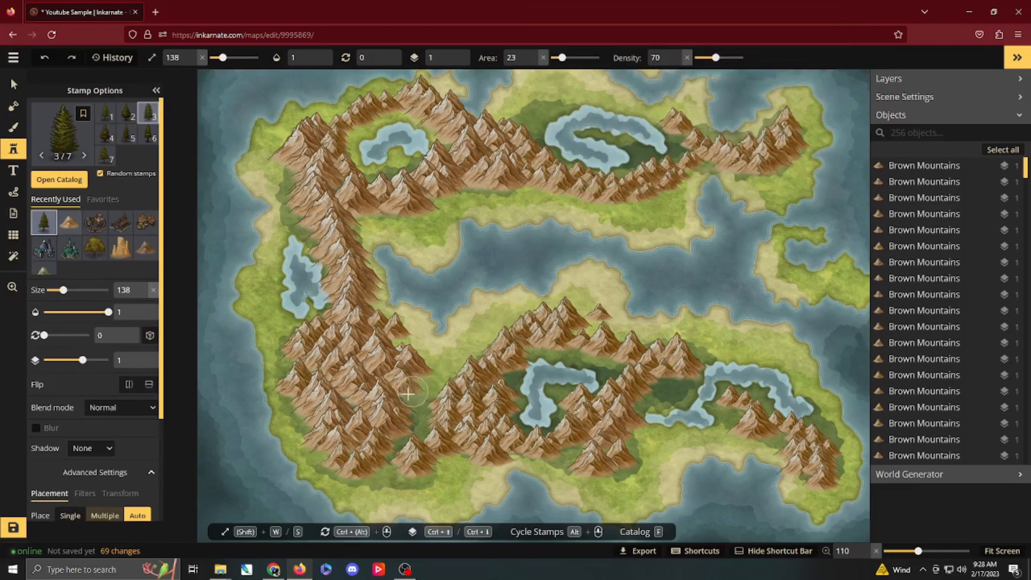
left_click_drag(408, 394, 382, 432)
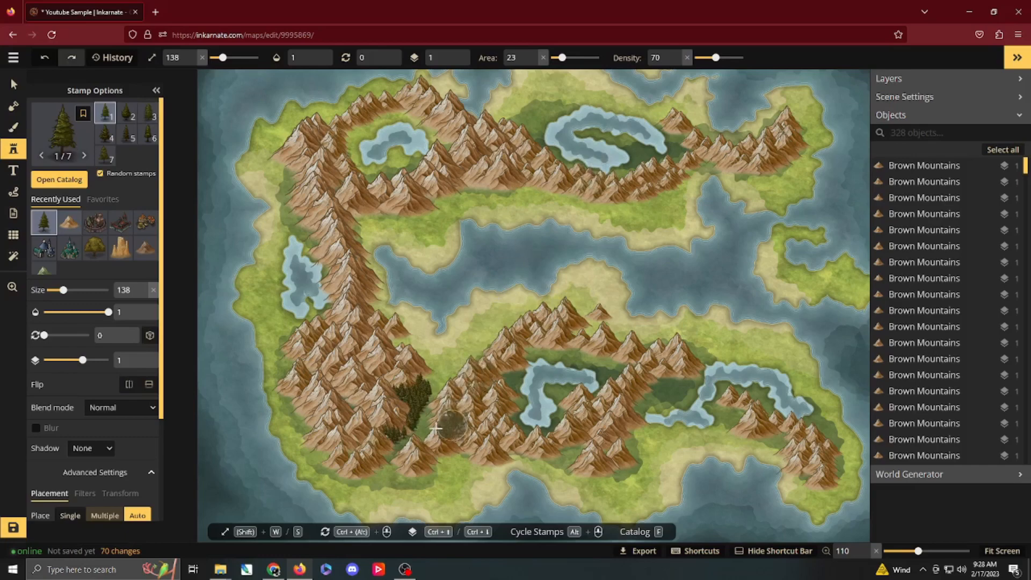
mouse_move(359, 398)
left_mouse_down()
mouse_move(339, 441)
mouse_move(319, 441)
mouse_move(302, 357)
mouse_move(339, 331)
mouse_move(309, 330)
mouse_move(341, 349)
mouse_move(377, 333)
mouse_move(395, 345)
left_mouse_up()
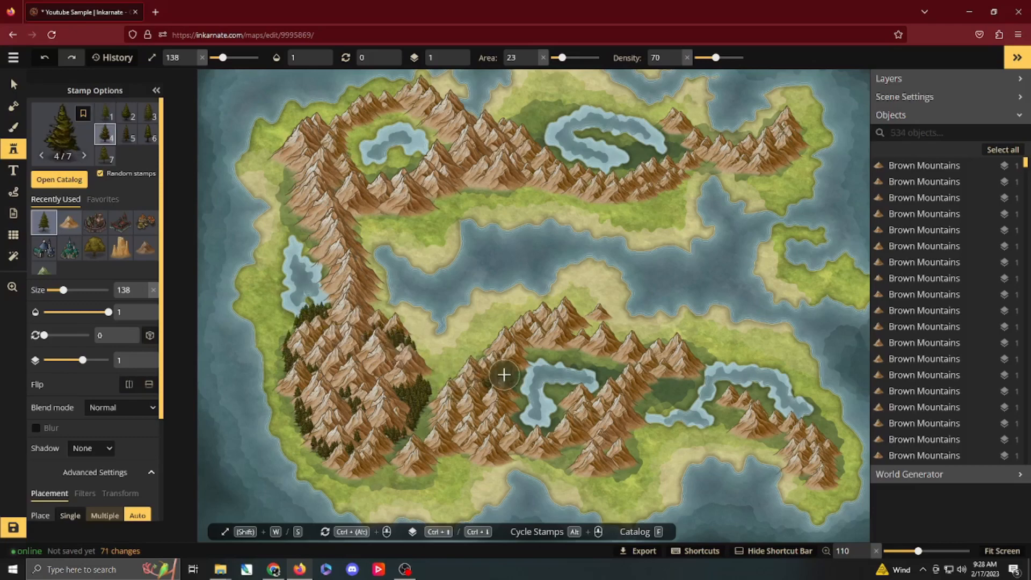
mouse_move(502, 376)
left_mouse_down()
mouse_move(507, 434)
mouse_move(527, 447)
mouse_move(584, 445)
mouse_move(656, 384)
mouse_move(632, 379)
mouse_move(563, 326)
mouse_move(651, 341)
left_mouse_up()
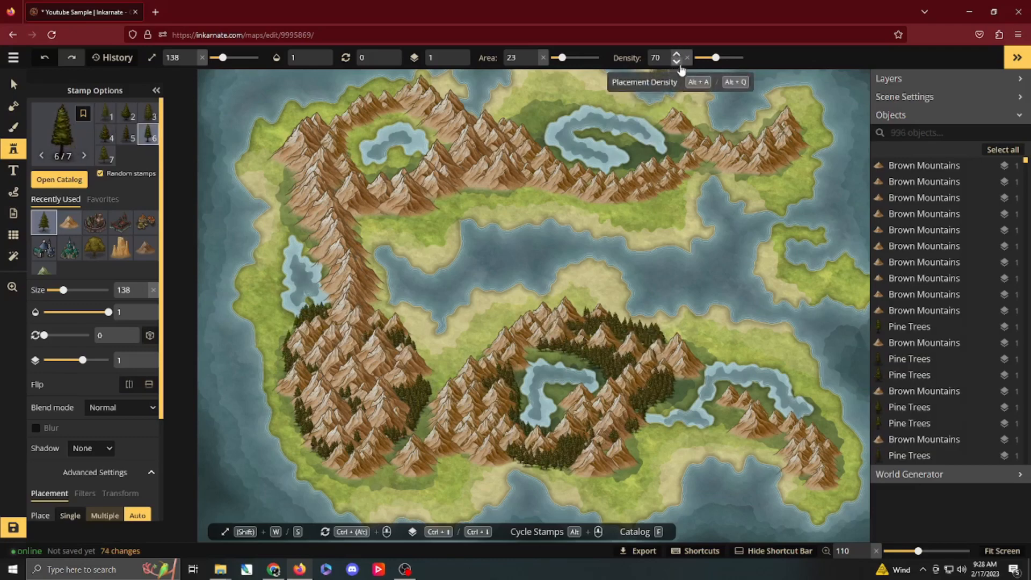
Step: Lower the placement density to 55 and paint pine trees along the northern edge and eastern end of the southern mountain range
left_click(677, 63)
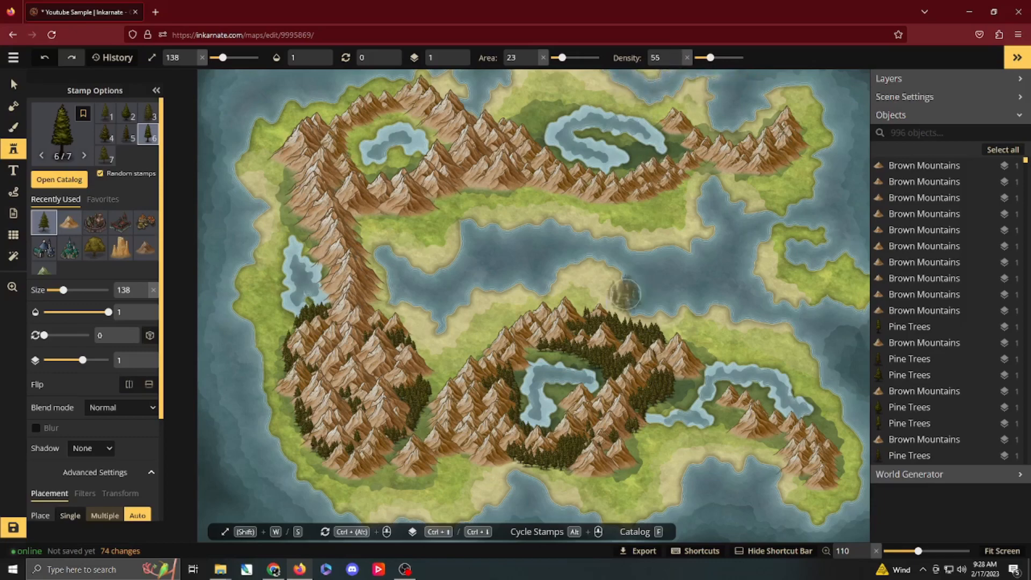
mouse_move(532, 308)
left_mouse_down()
mouse_move(477, 352)
mouse_move(466, 386)
mouse_move(515, 341)
mouse_move(554, 325)
mouse_move(587, 327)
mouse_move(663, 359)
left_mouse_up()
left_click(666, 371)
left_click(677, 376)
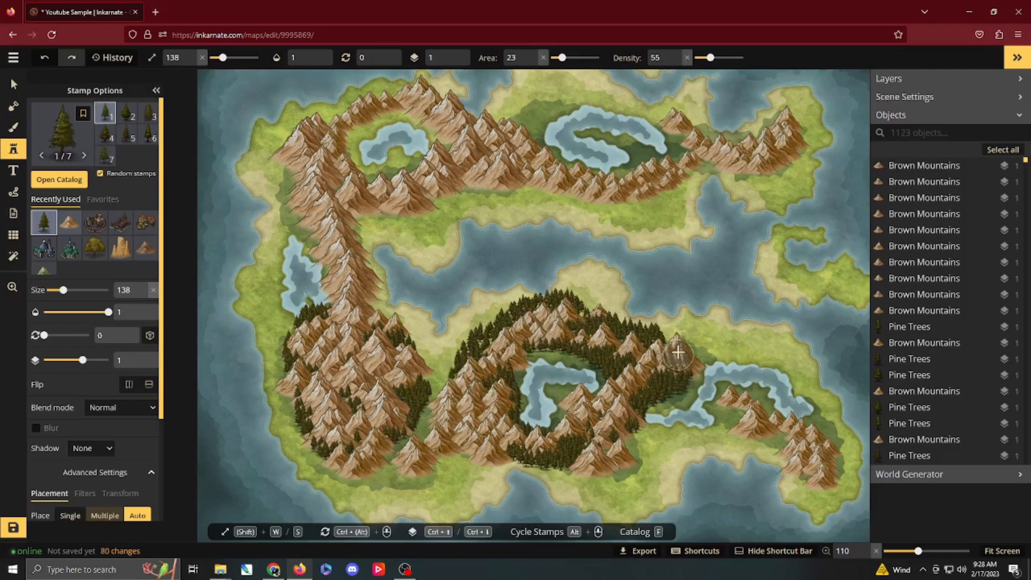
Step: Paint pine trees at density 55 on the southern range's eastern end, west of the northern lake and below the northern mountains
left_click(678, 355)
left_click(668, 342)
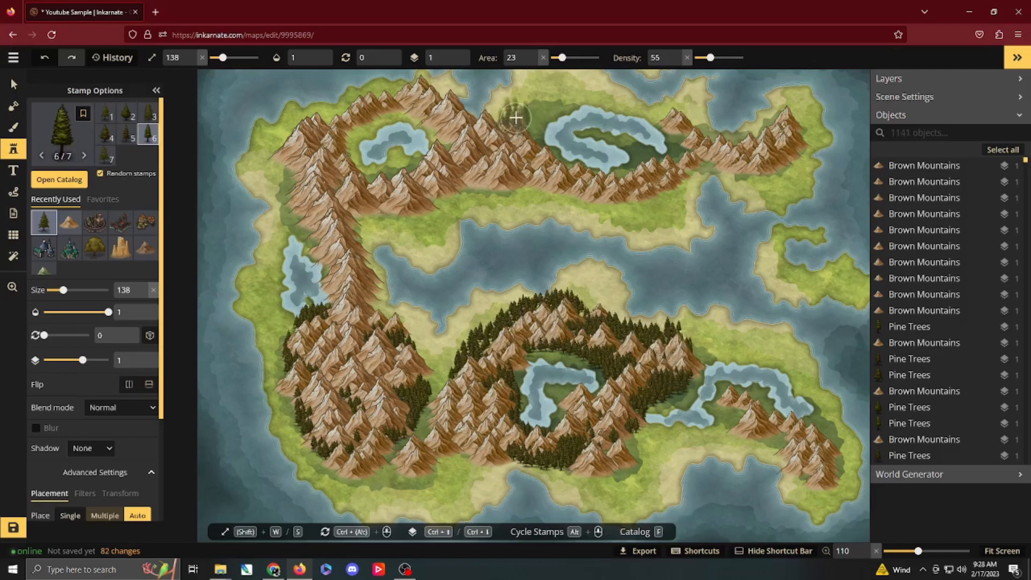
mouse_move(516, 115)
left_mouse_down()
mouse_move(517, 146)
mouse_move(572, 183)
mouse_move(623, 192)
mouse_move(666, 190)
left_mouse_up()
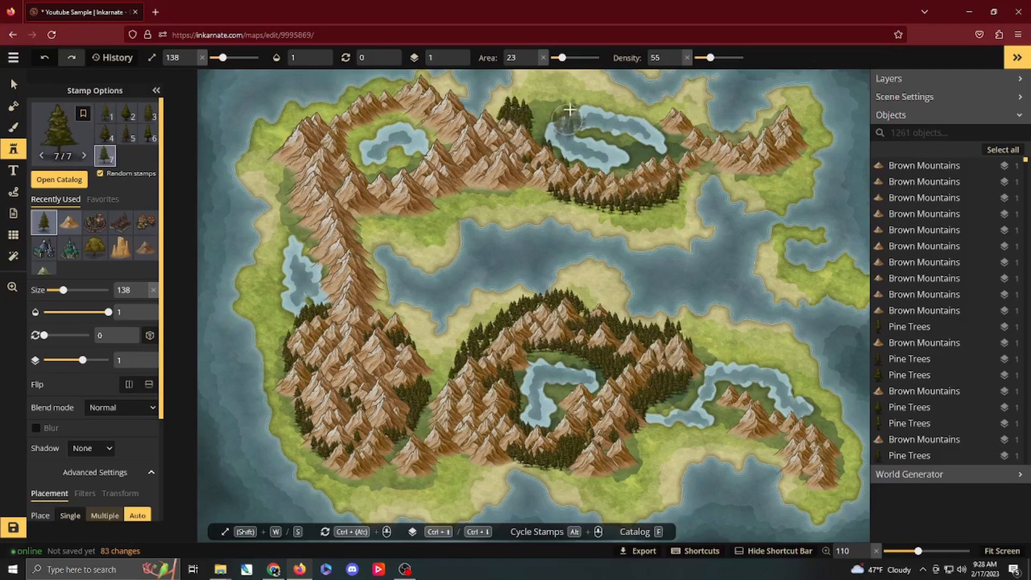
Step: Lower the placement density to 36 and paint sparser pines along the northern mountains' southern edge and west of the northern lake
scroll(687, 64, "down", 17)
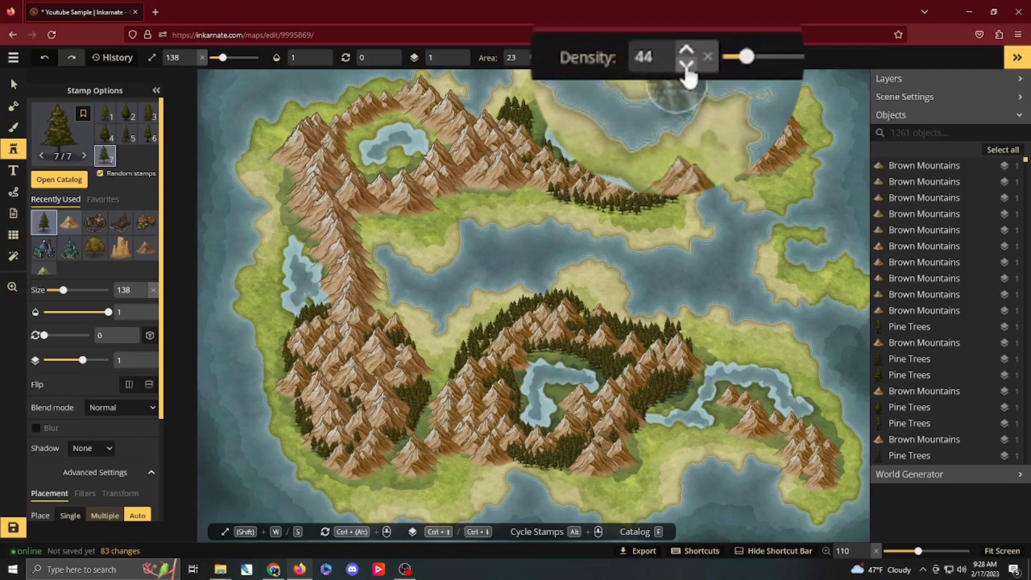
scroll(687, 65, "down", 2)
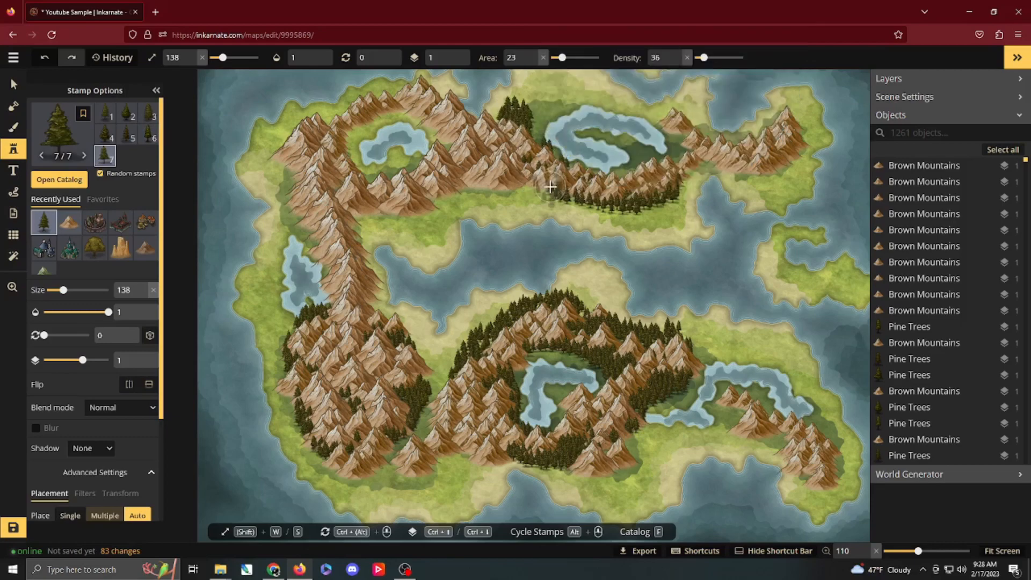
mouse_move(435, 185)
left_mouse_down()
mouse_move(572, 187)
mouse_move(608, 200)
mouse_move(676, 188)
left_mouse_up()
mouse_move(515, 129)
left_mouse_down()
mouse_move(531, 100)
mouse_move(499, 115)
left_mouse_up()
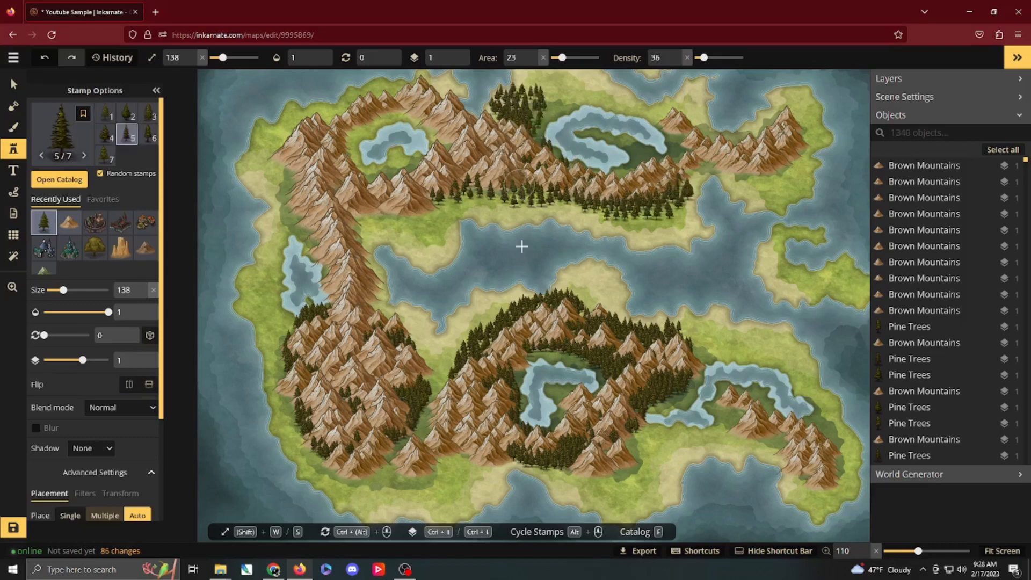
Step: Paint sparse pine trees at density 36 around the outer edges of the south-central and southwestern mountains
mouse_move(487, 322)
left_mouse_down()
mouse_move(446, 376)
mouse_move(438, 408)
left_mouse_up()
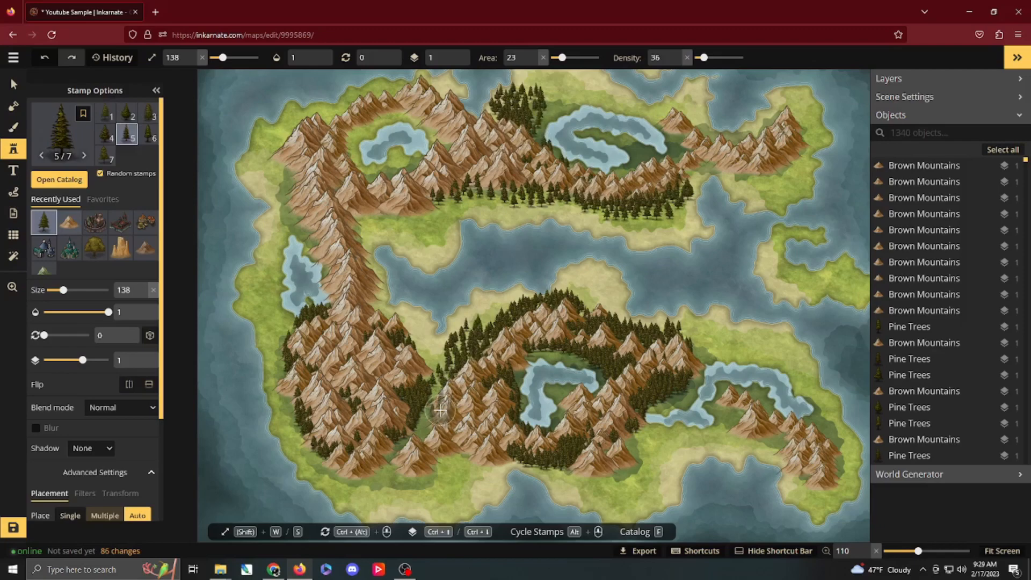
mouse_move(522, 449)
left_mouse_down()
mouse_move(608, 471)
mouse_move(622, 462)
mouse_move(634, 416)
mouse_move(679, 383)
mouse_move(683, 359)
left_mouse_up()
mouse_move(282, 319)
left_mouse_down()
mouse_move(281, 365)
mouse_move(302, 416)
mouse_move(355, 472)
mouse_move(408, 446)
left_mouse_up()
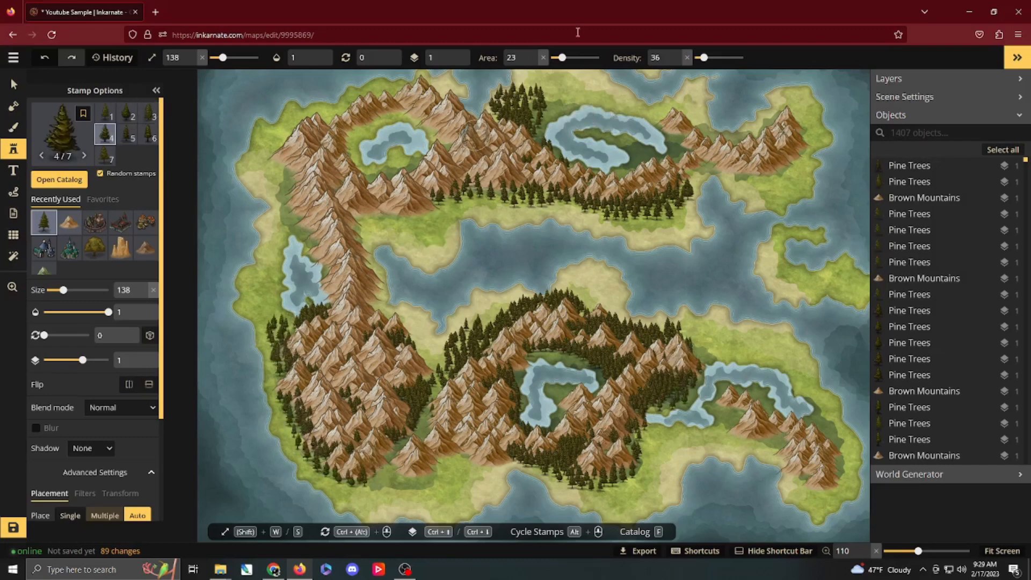
Step: Set the fill area to 0 and place individual pine trees along the southern foot of the northern mountains
left_click_drag(561, 57, 550, 57)
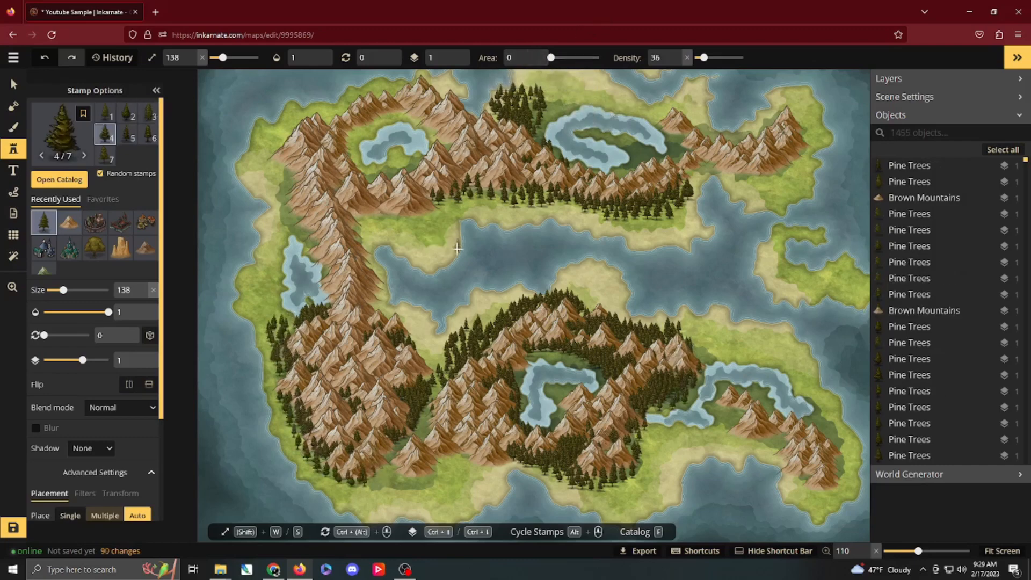
left_click(434, 212)
left_click(461, 205)
left_click(474, 203)
left_click(476, 211)
left_click(406, 206)
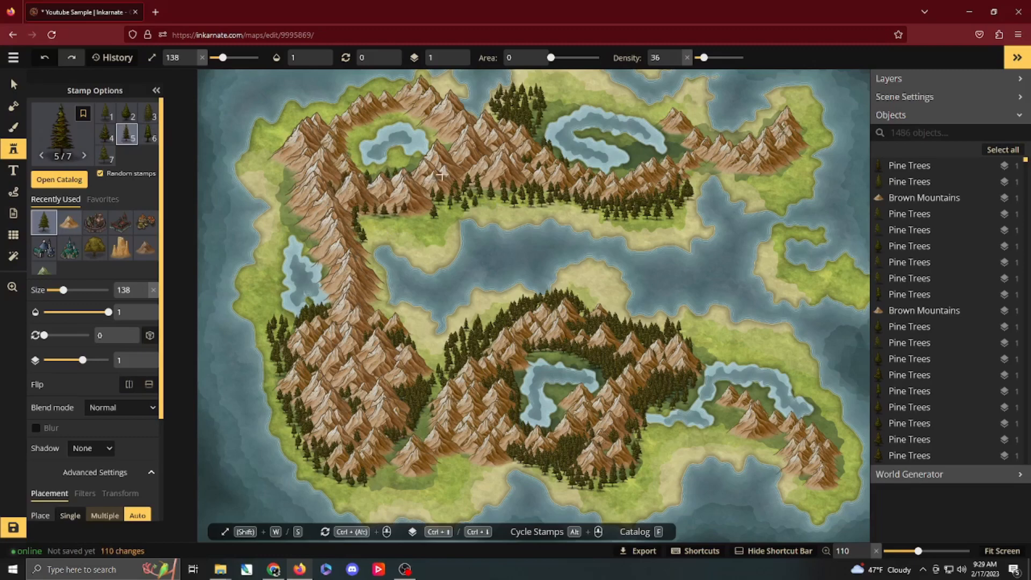
left_click_drag(490, 146, 495, 146)
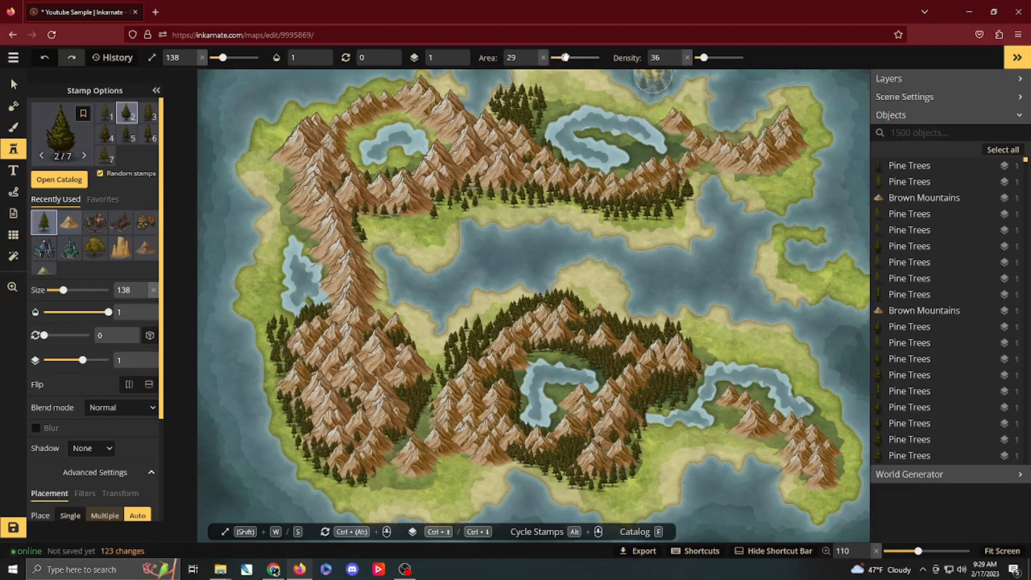
Step: Paint pine trees with a fill area of 29 around the southeastern and northeastern mountains and along the western range
left_click_drag(741, 406, 821, 458)
mouse_move(756, 169)
left_mouse_down()
mouse_move(709, 150)
mouse_move(682, 115)
mouse_move(753, 143)
mouse_move(789, 130)
mouse_move(762, 161)
mouse_move(747, 159)
mouse_move(759, 138)
mouse_move(618, 76)
left_mouse_up()
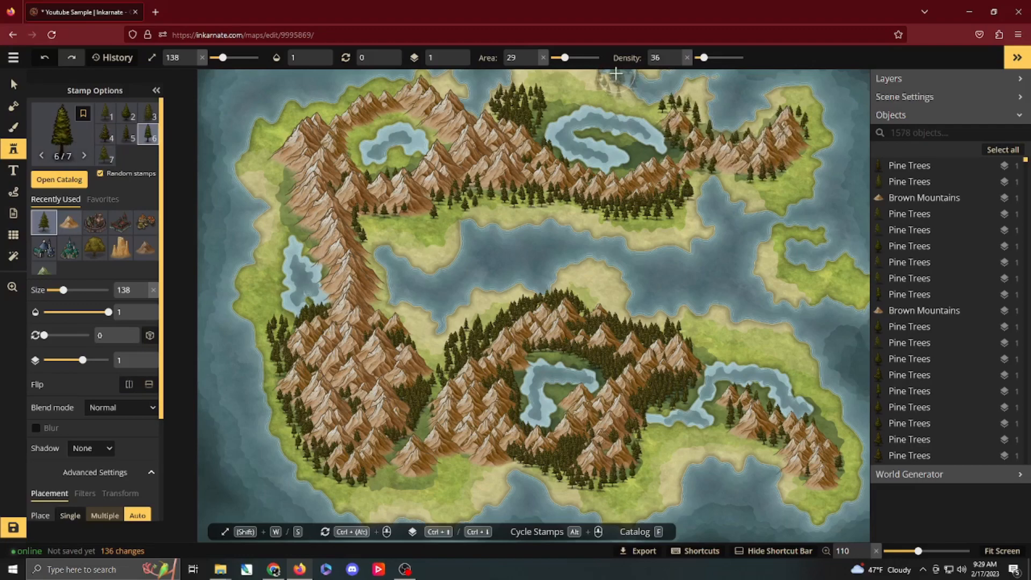
mouse_move(300, 171)
left_mouse_down()
mouse_move(283, 197)
mouse_move(296, 210)
mouse_move(355, 241)
mouse_move(357, 309)
left_mouse_up()
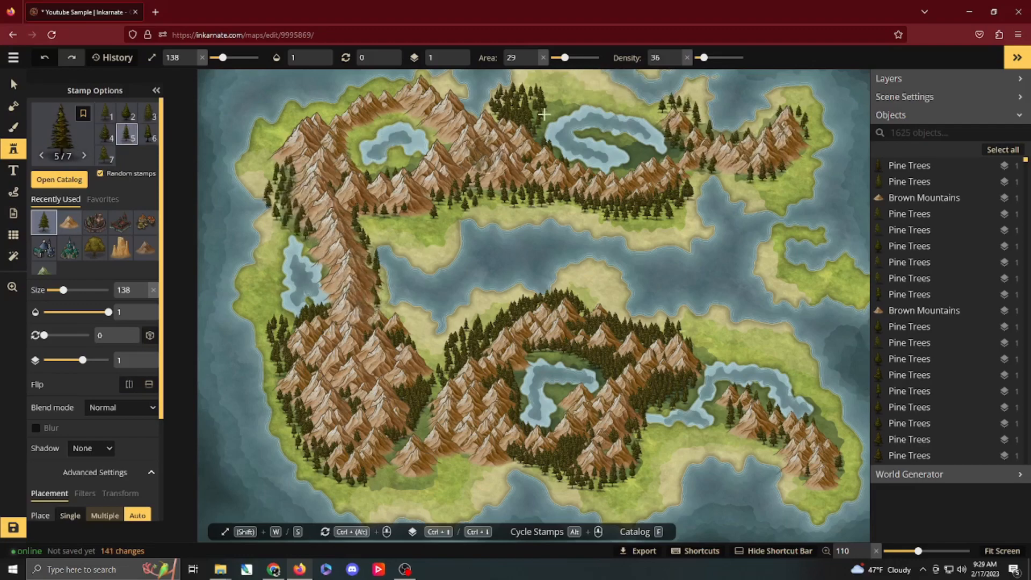
Step: Reset the fill area to 0 and choose the Fortified City 3 stamp from the Fantasy World Core pack
left_click(543, 57)
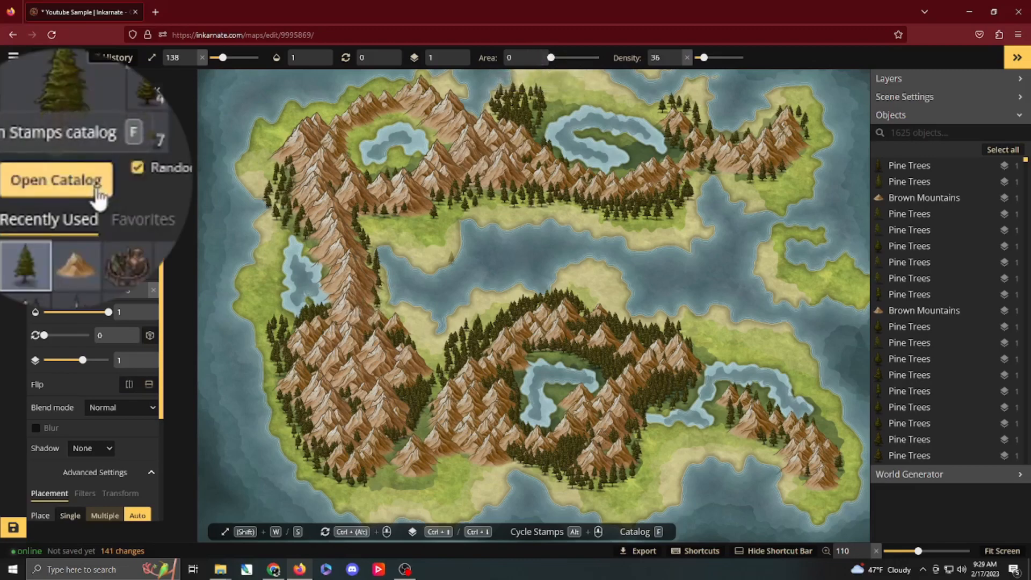
left_click(76, 181)
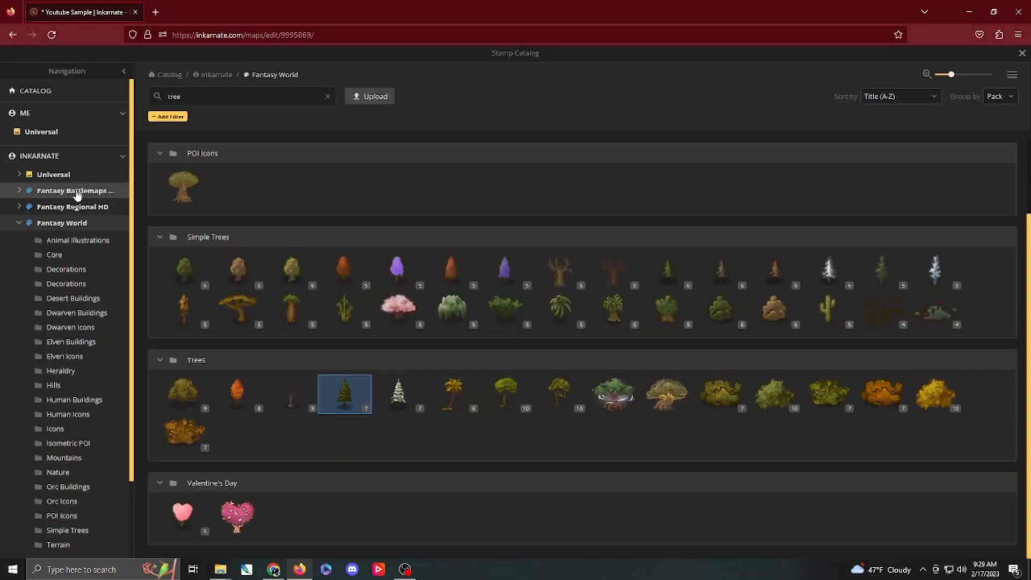
left_click(74, 259)
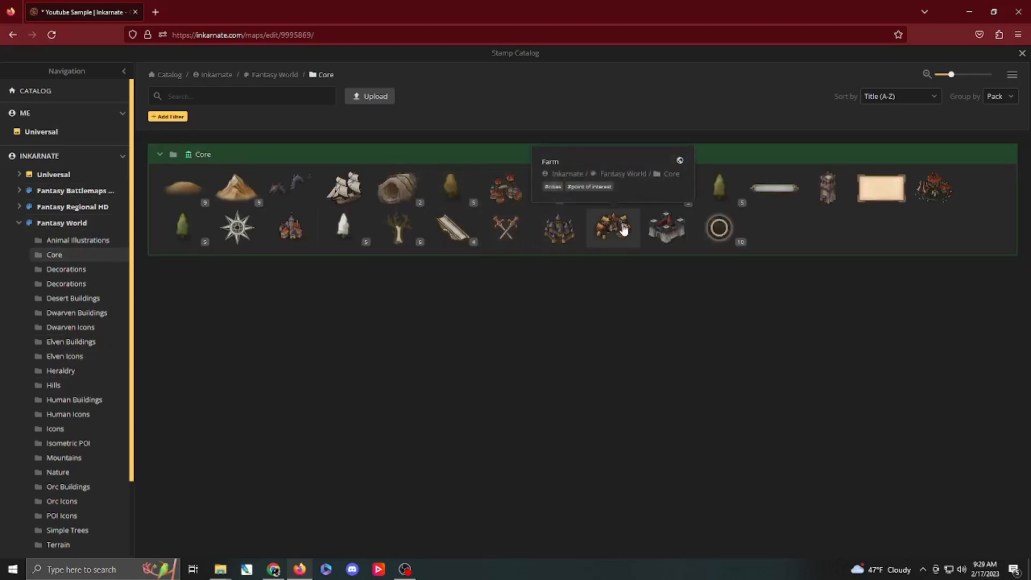
left_click(562, 229)
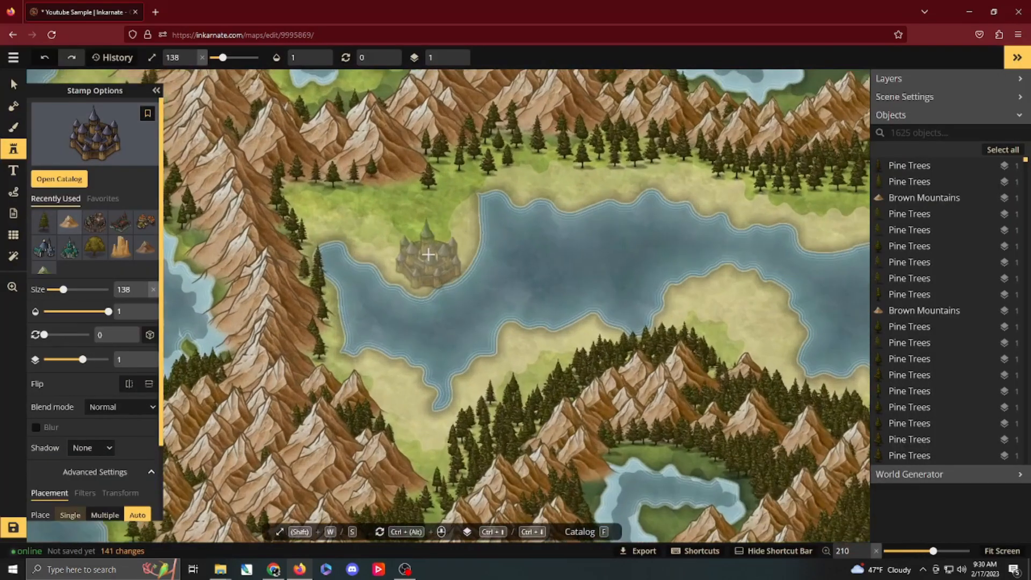
Step: Reduce the stamp size to 95 and place a fortified city at the western end of the central strait's north shore
key("s")
key("s")
key("s")
key("s")
key("s")
key("s")
key("s")
key("s")
key("s")
key("s")
left_click(420, 266)
Step: Place three more fortified cities: farther east on the strait's north shore, in the northeast, and on the northern coast
left_click_drag(762, 231, 396, 274)
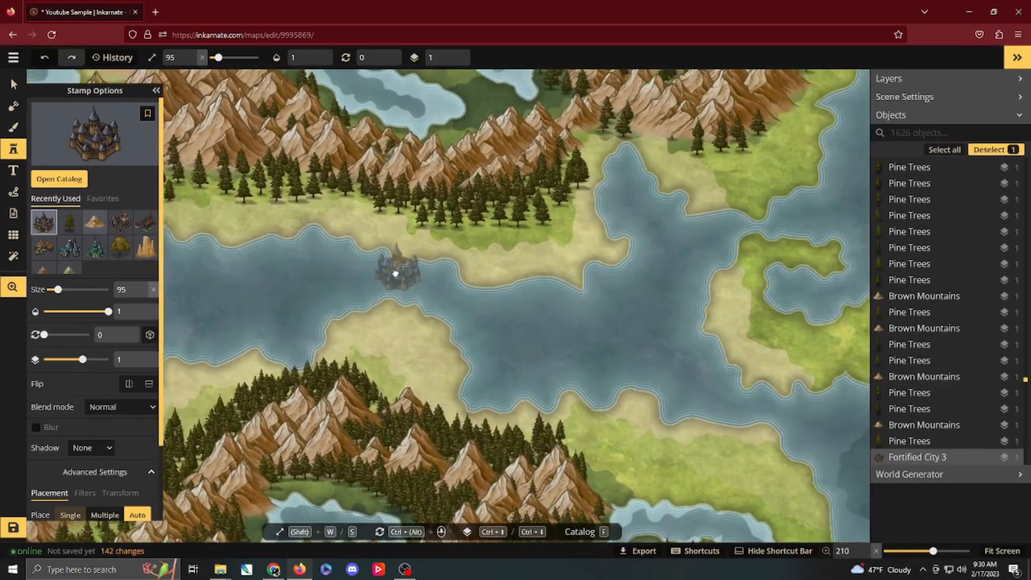
left_click(458, 263)
left_click_drag(669, 186, 545, 379)
left_click(647, 180)
left_click_drag(474, 228, 716, 288)
left_click(362, 200)
Step: Choose the Human City 1 stamp from the Core pack and place three at size 77 along the strait's north shore
left_click(47, 184)
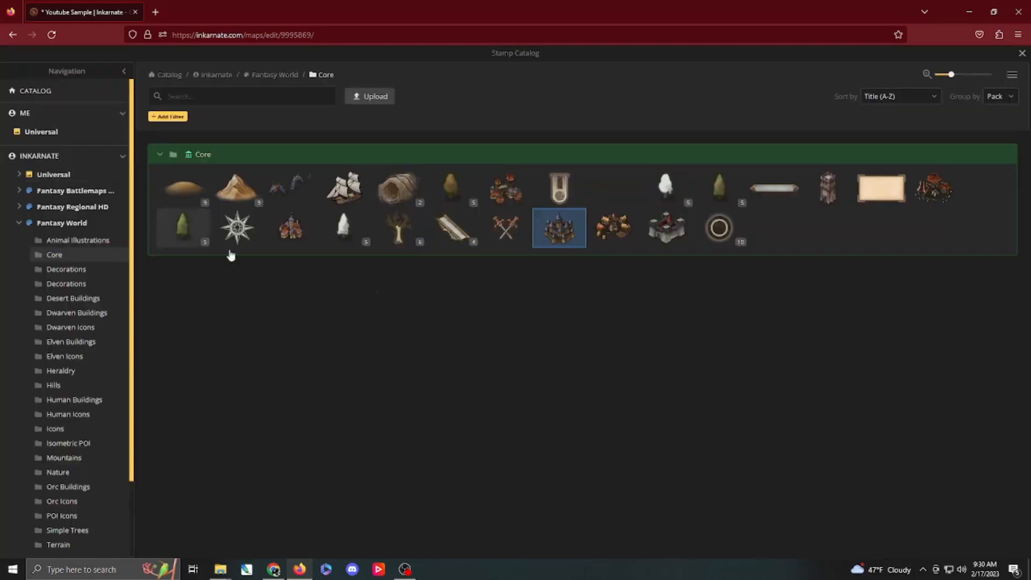
left_click(500, 193)
key("s")
key("s")
key("s")
key("s")
key("s")
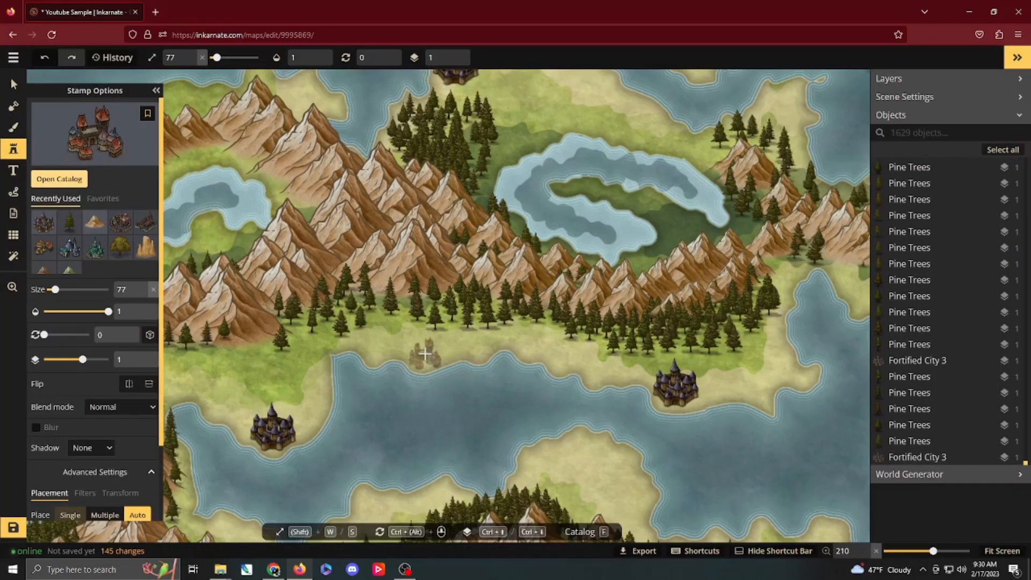
left_click(426, 354)
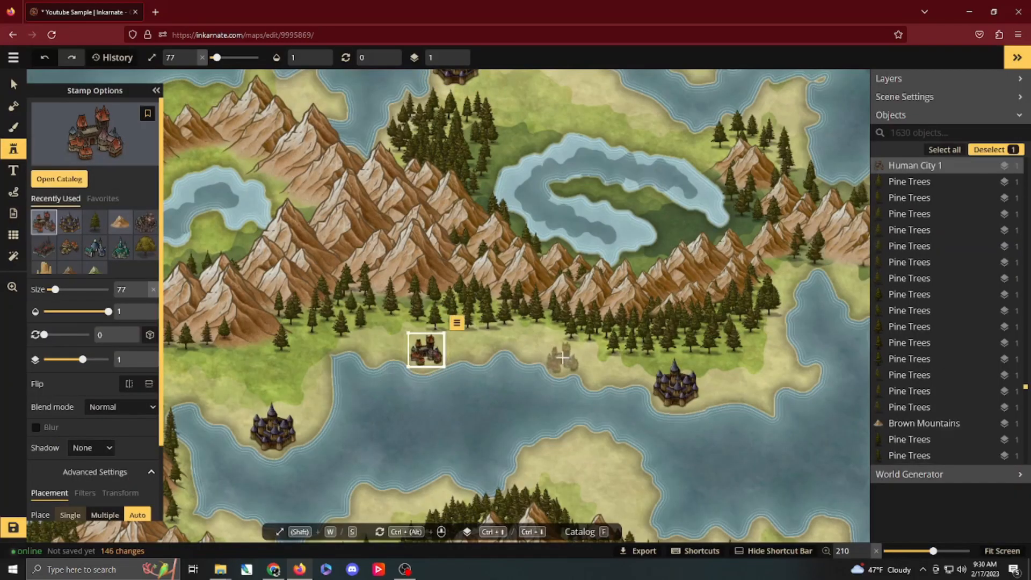
left_click(562, 358)
left_click(799, 372)
Step: Select the three human cities and two fortified cities along the strait's north shore together
key("v")
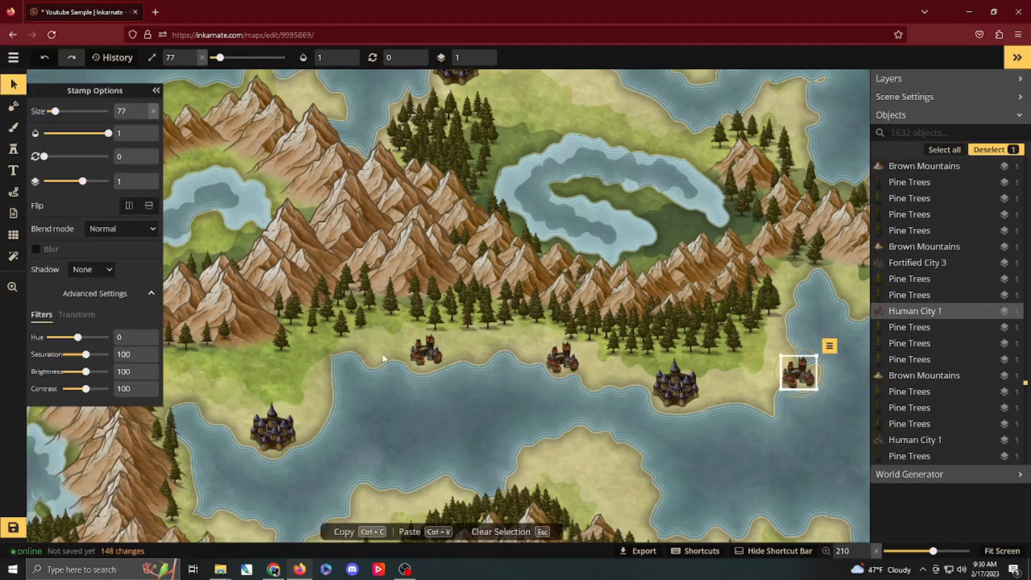
left_click(420, 355)
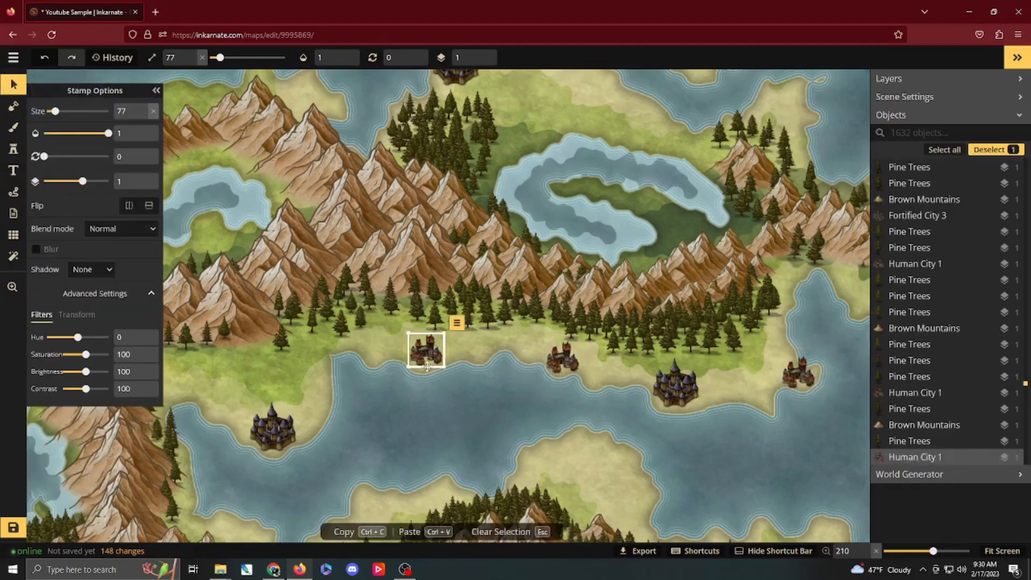
left_click(562, 360, "shift")
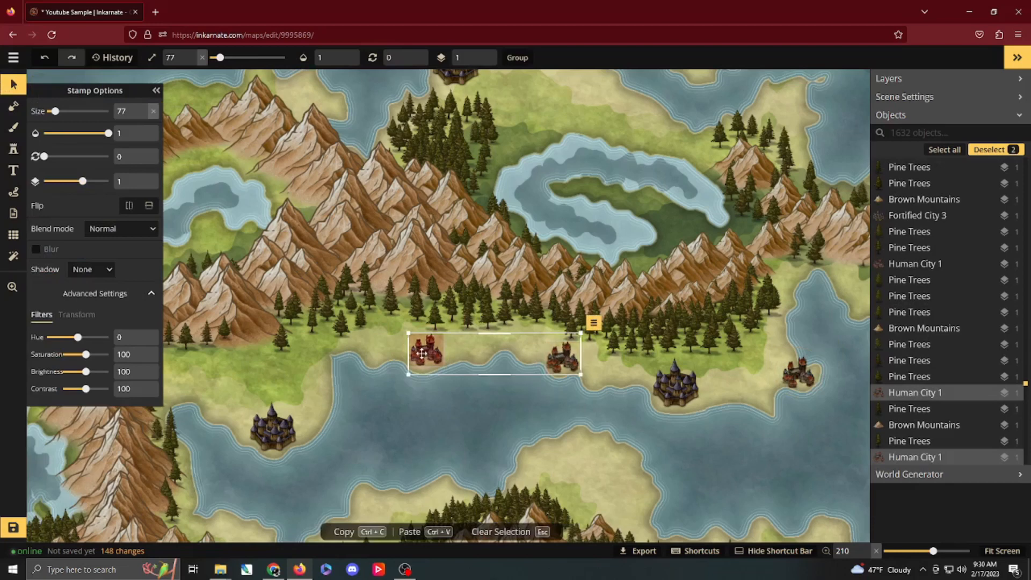
left_click(675, 386, "shift")
left_click(794, 374, "shift")
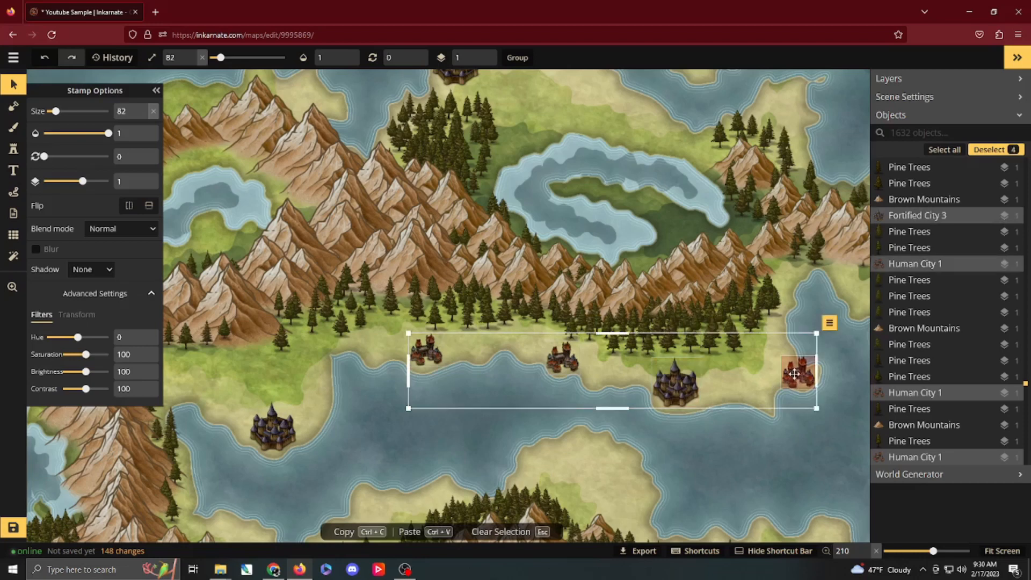
mouse_move(688, 388)
left_mouse_down()
mouse_move(680, 391)
mouse_move(689, 394)
left_mouse_up()
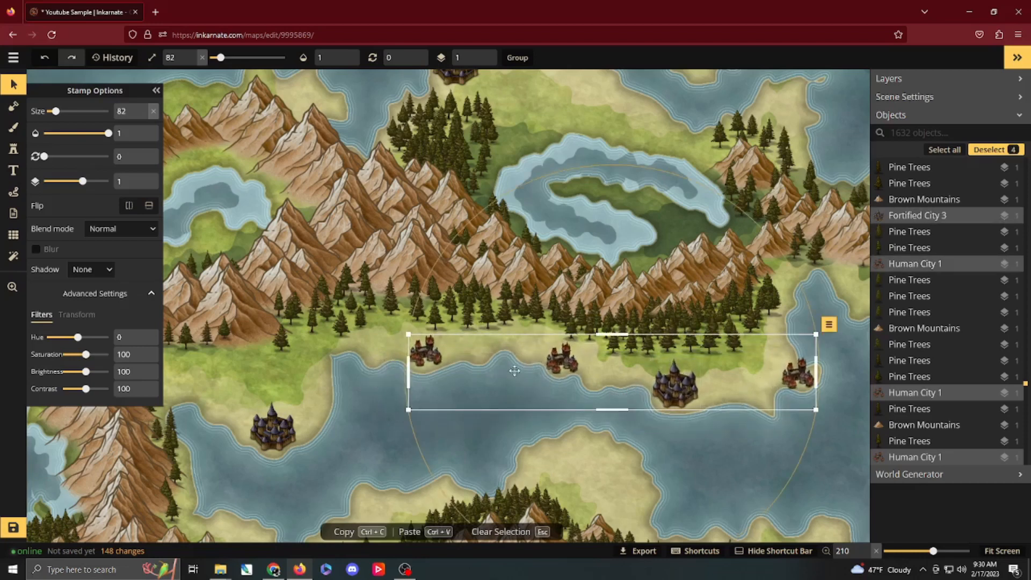
left_click(303, 430, "shift")
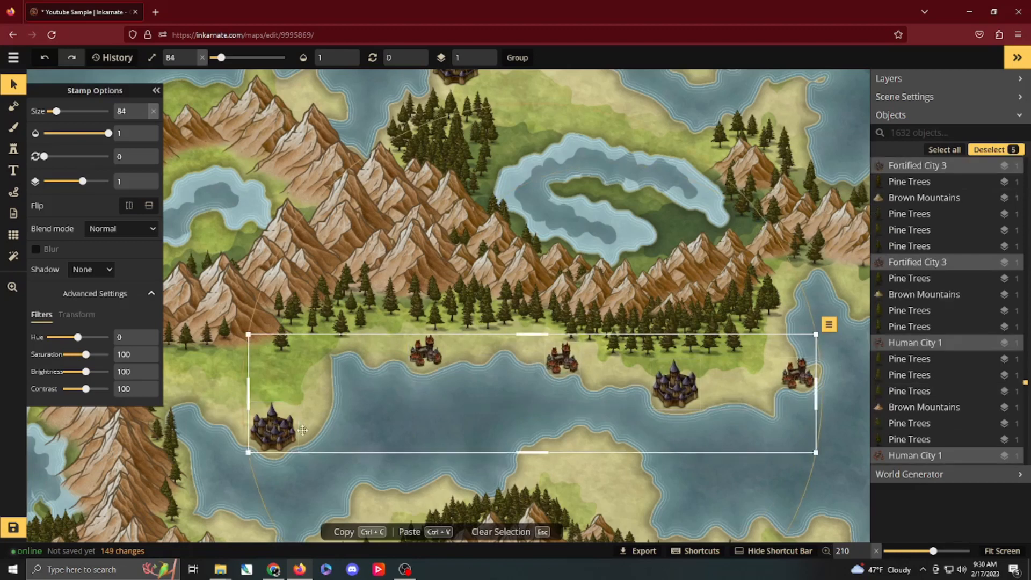
Step: Scale the five selected cities down to about size 71, nudge them slightly, and clear the selection
scroll(461, 387, "down", 5)
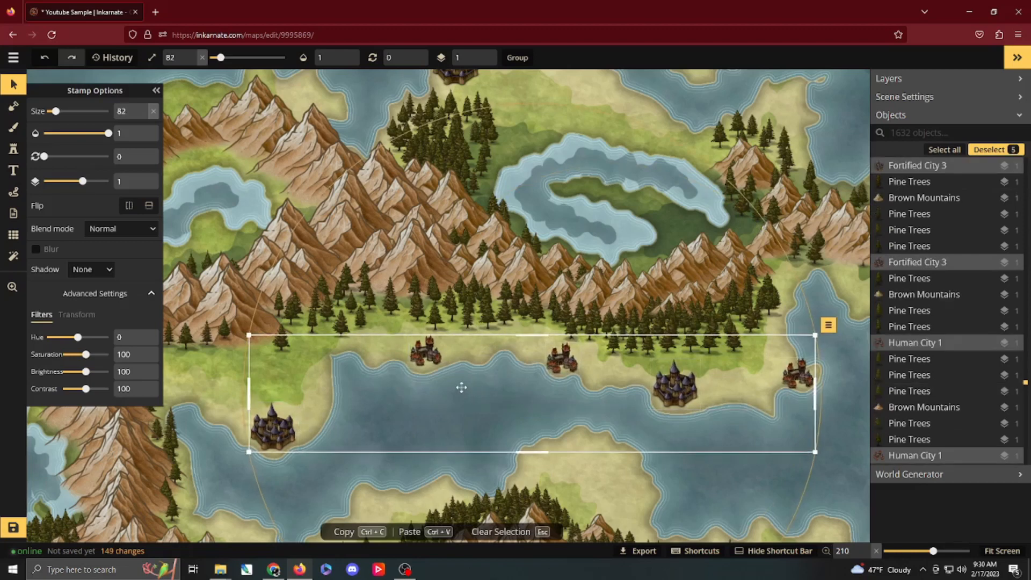
scroll(462, 387, "down", 2)
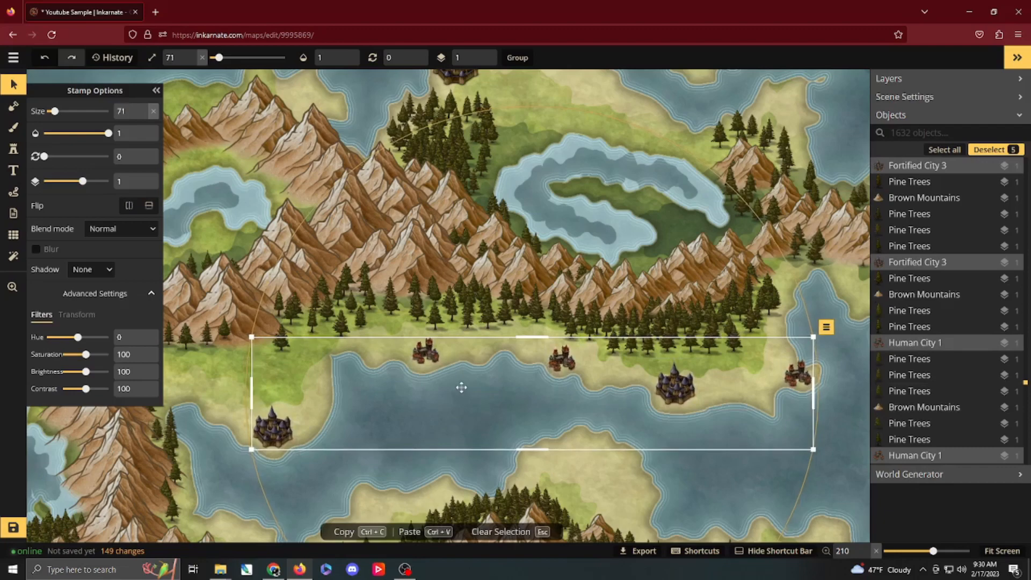
left_click_drag(561, 359, 562, 361)
key("Escape")
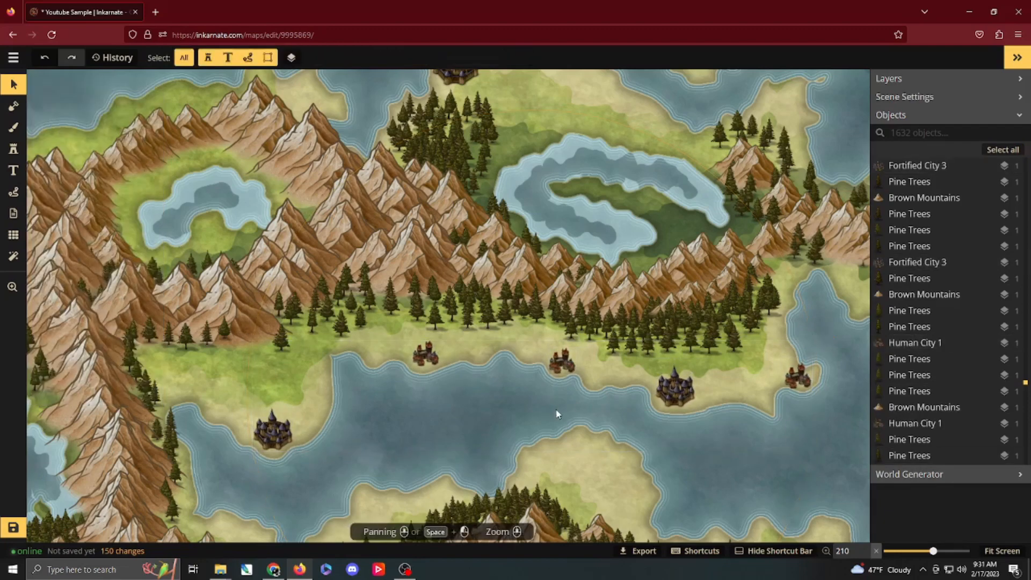
Step: Choose the Human Town 1 stamp and place towns at size 69 around the western, south-central and eastern lakes and the eastern island
left_click(13, 153)
key("f")
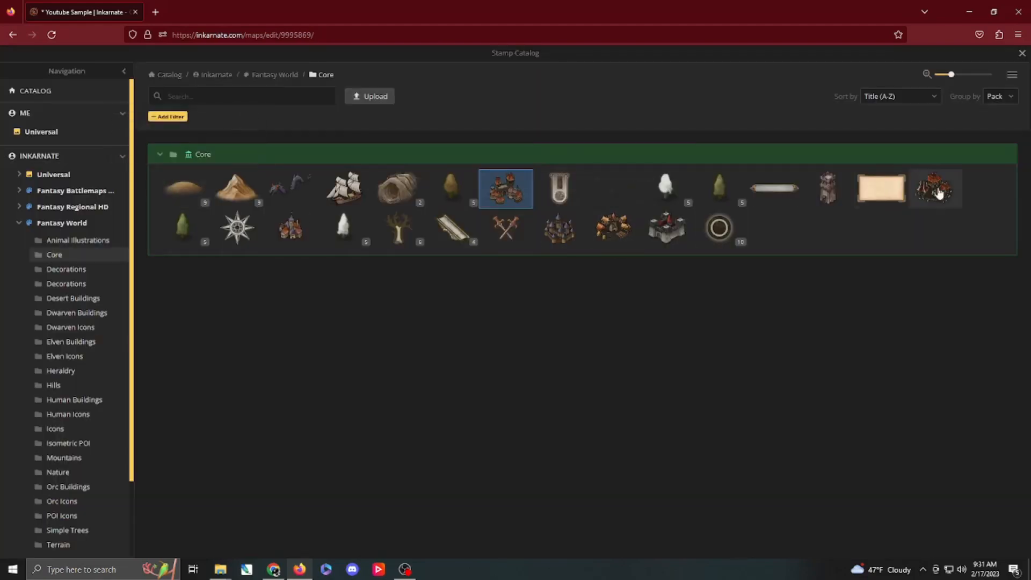
key("Escape")
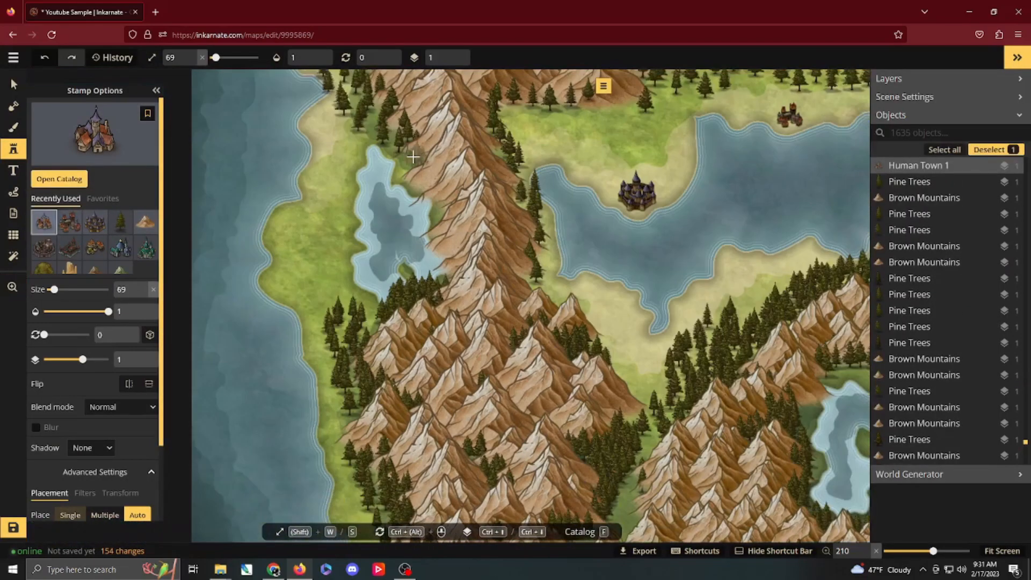
left_click(410, 157)
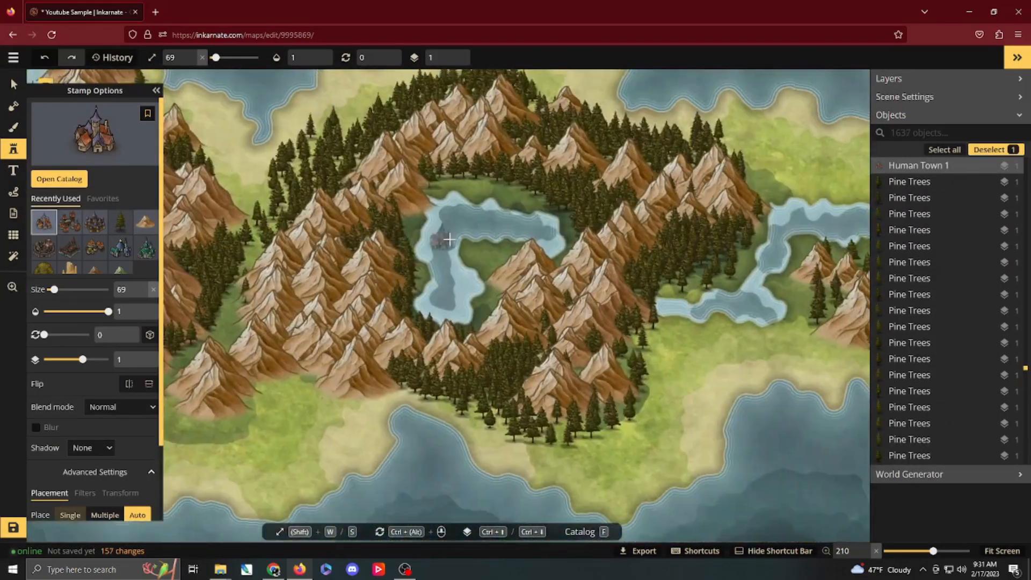
left_click(468, 240)
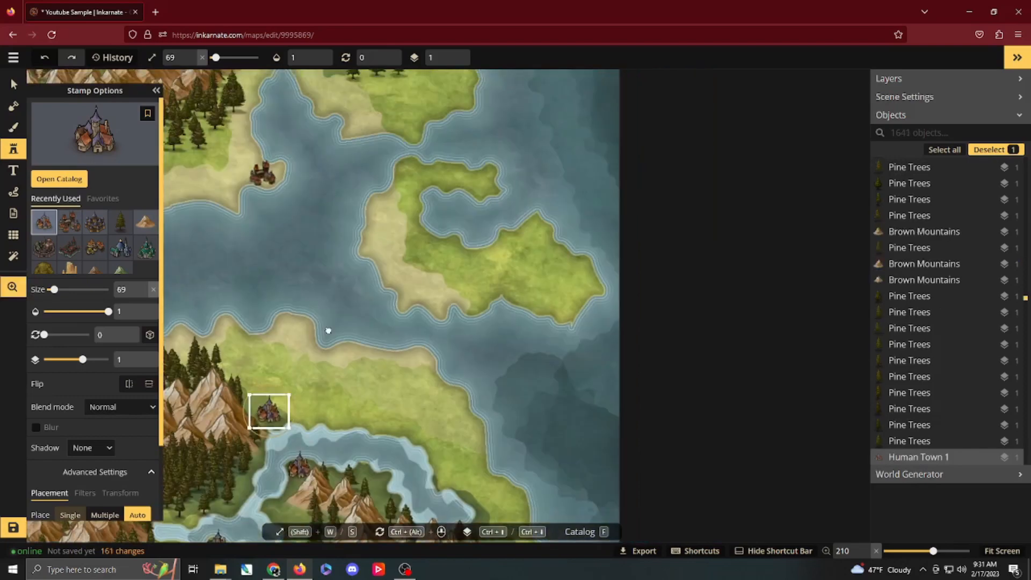
left_click(537, 228)
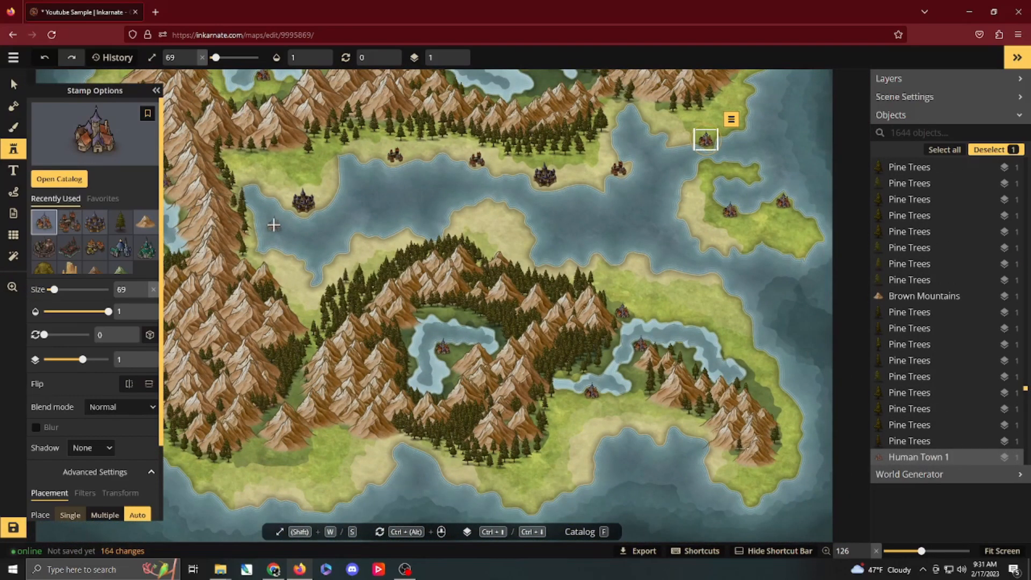
key("v")
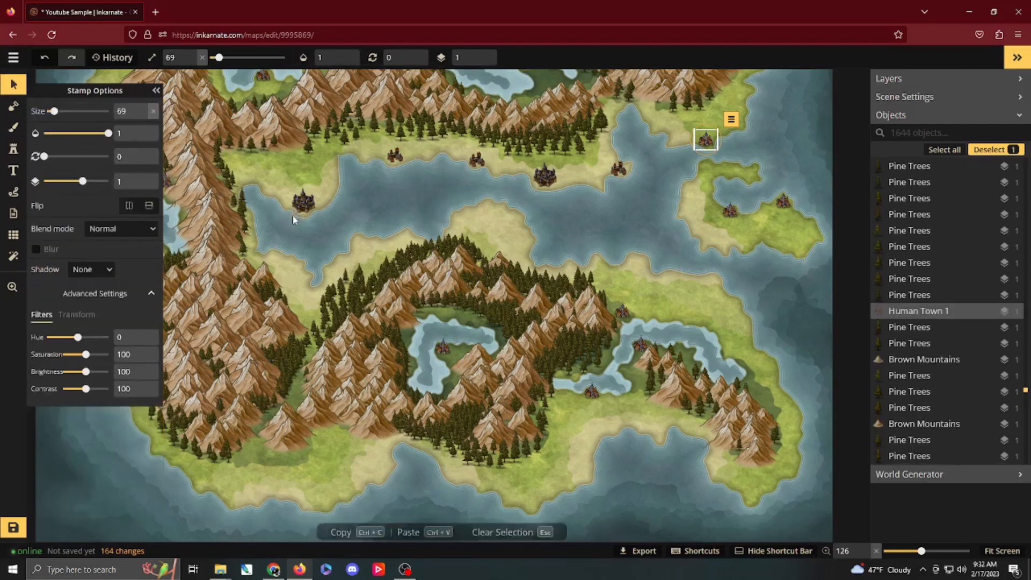
Step: Tint the western fortified city on the strait's north shore green with hue 37 and saturation 172
left_click(304, 207)
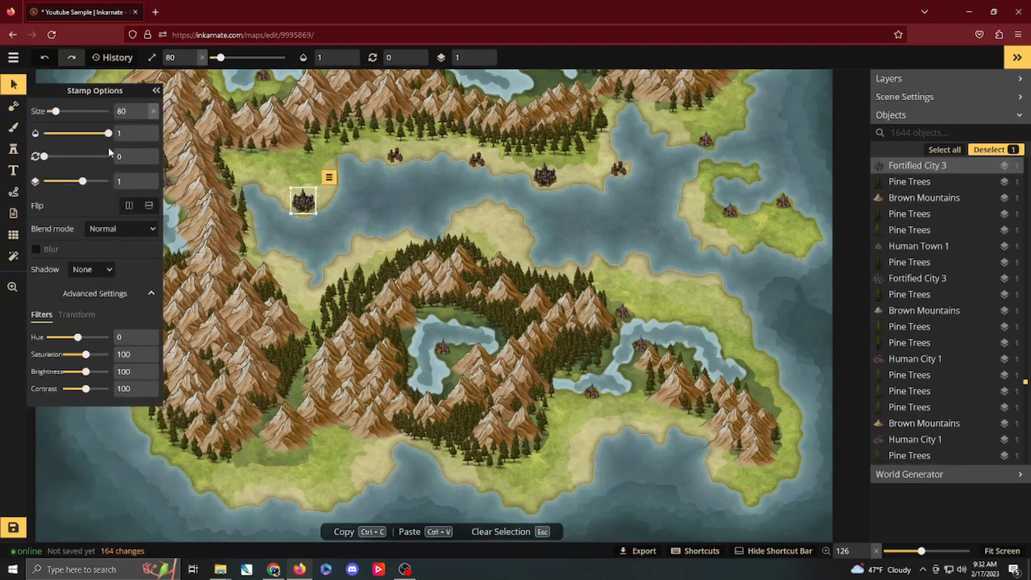
mouse_move(109, 133)
left_mouse_down()
mouse_move(89, 135)
mouse_move(113, 135)
left_mouse_up()
left_click_drag(381, 189, 460, 299)
scroll(463, 298, "up", 2)
scroll(462, 295, "up", 2)
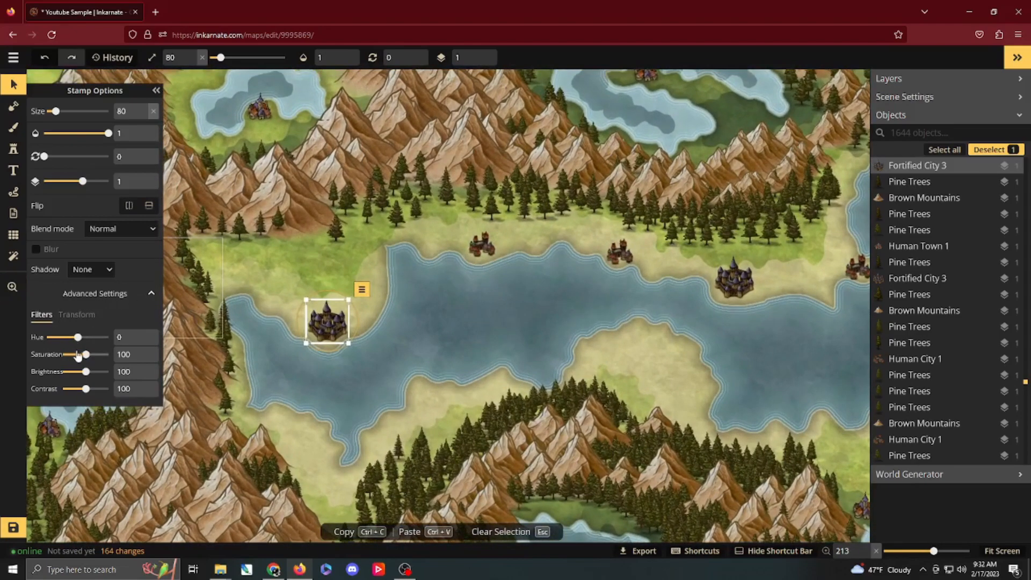
left_click_drag(87, 357, 89, 353)
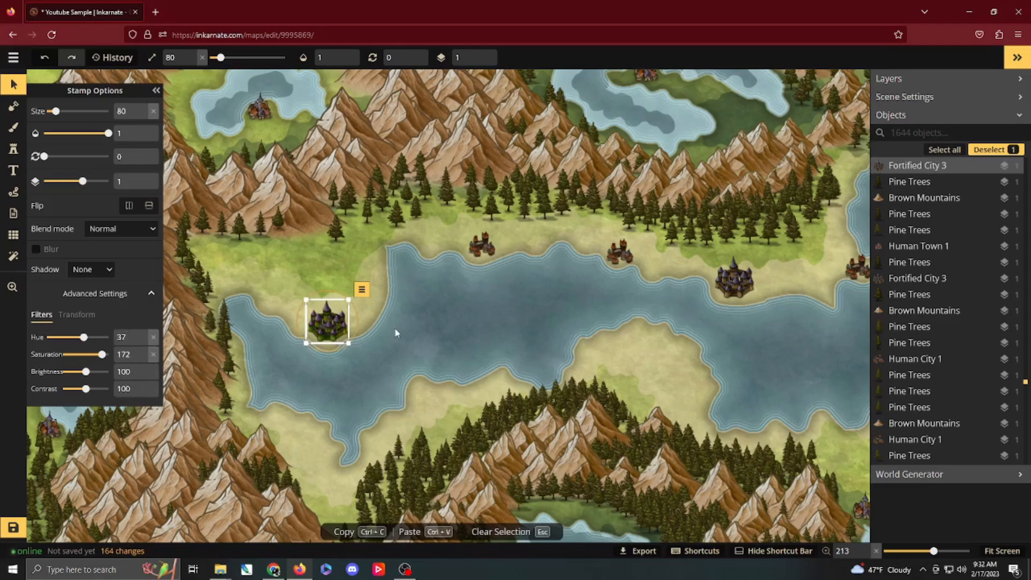
Step: Set the eastern fortified city's hue to -61 and clear the selection
left_click(735, 287)
left_click_drag(78, 337, 68, 336)
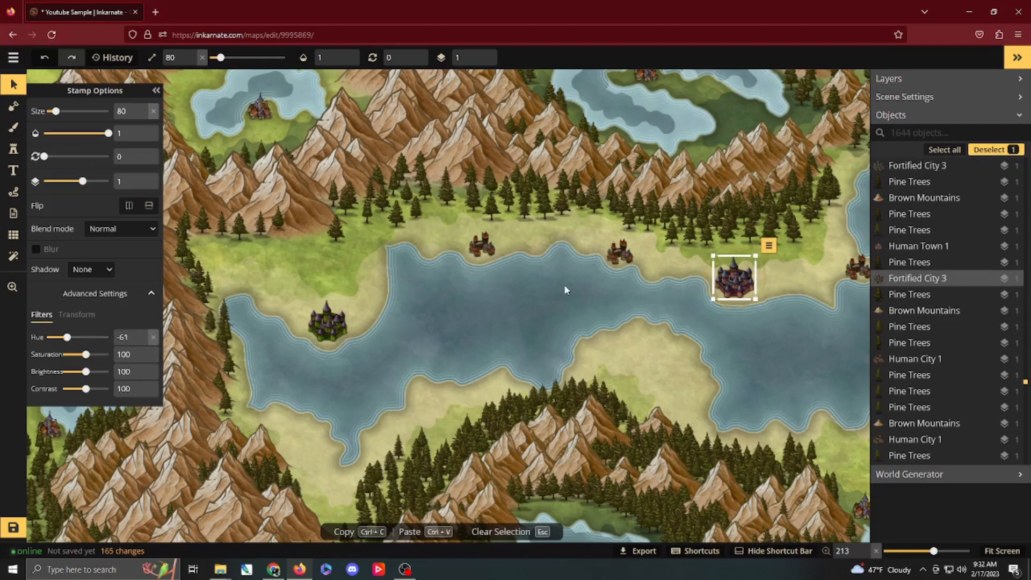
left_click(600, 304)
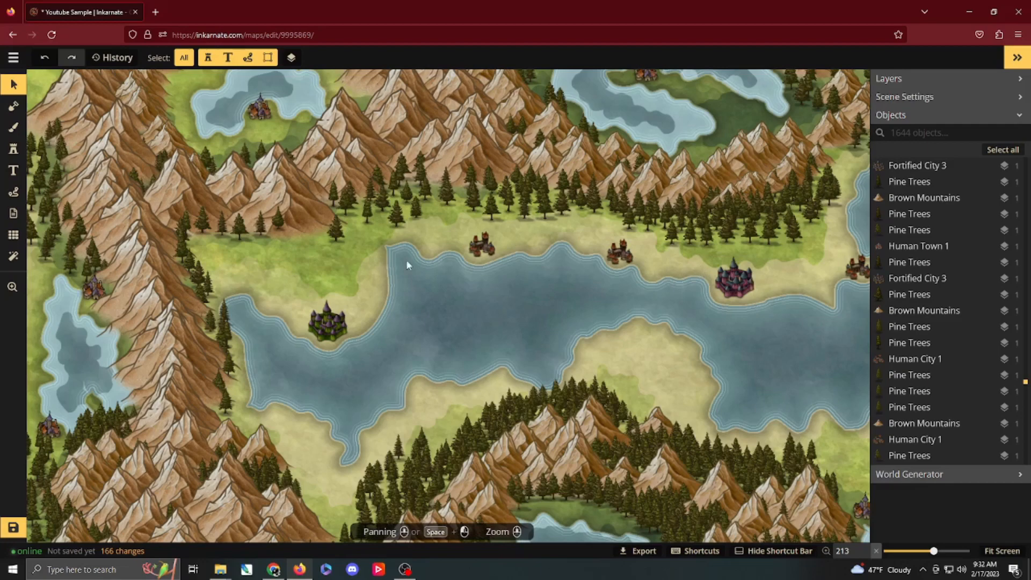
Step: Load the green-tinted fortified city as the active stamp and preview it beside the western city
left_click(336, 324)
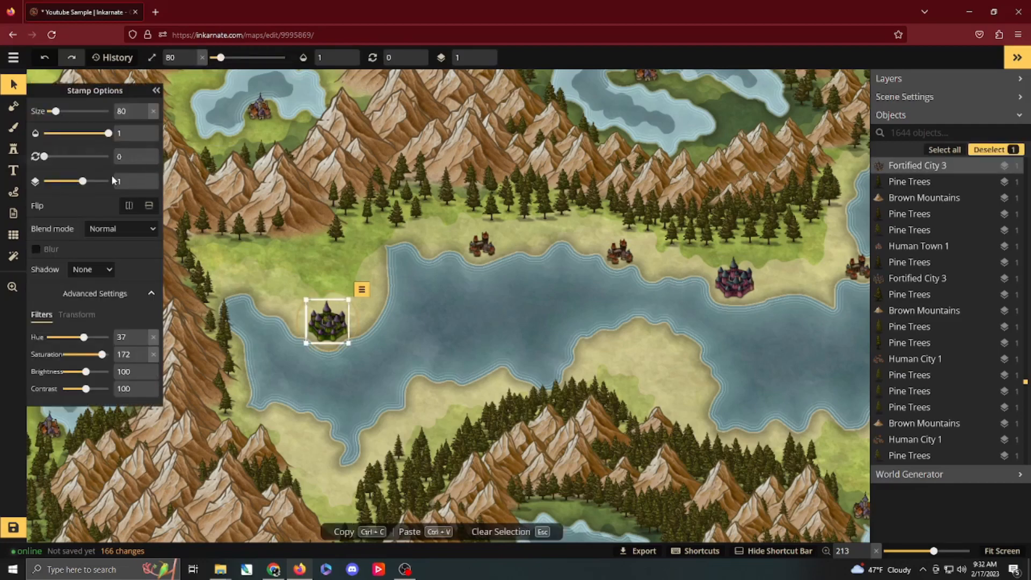
left_click(15, 151)
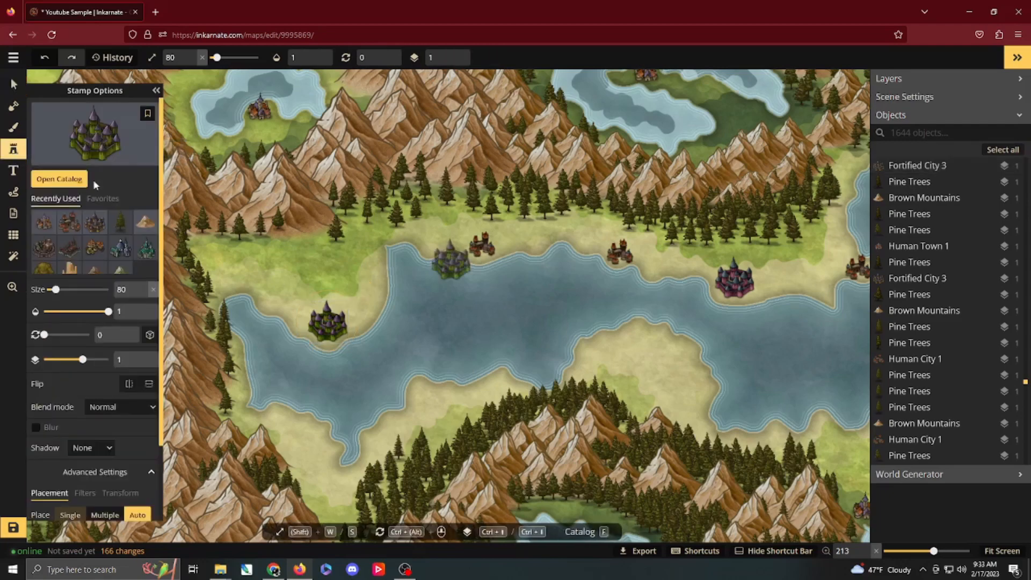
left_click_drag(366, 330, 448, 277)
left_click(448, 277)
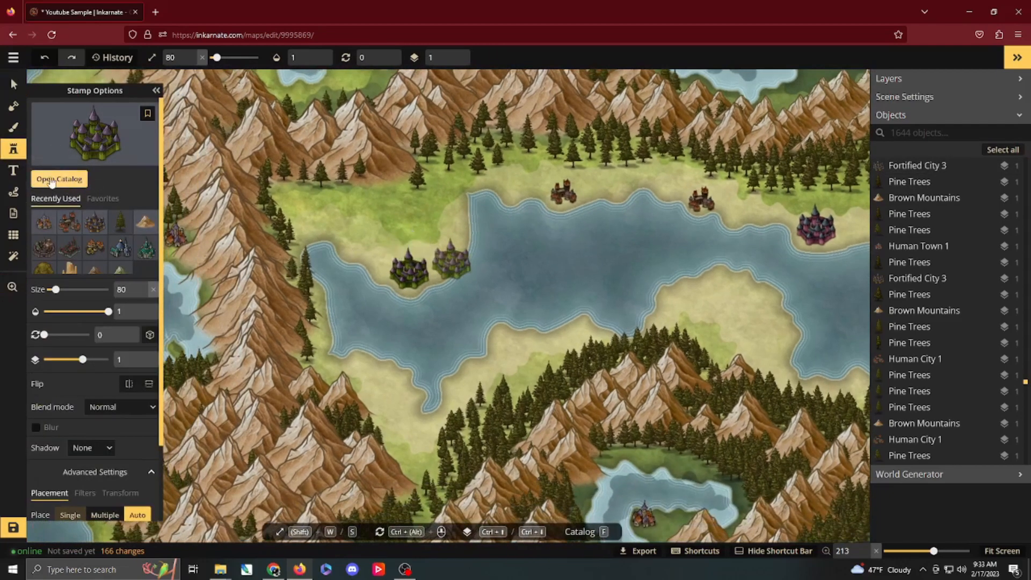
Step: Choose the Bridges stamp from the Core pack and keep its size at 80 for the eastern lake
left_click(57, 180)
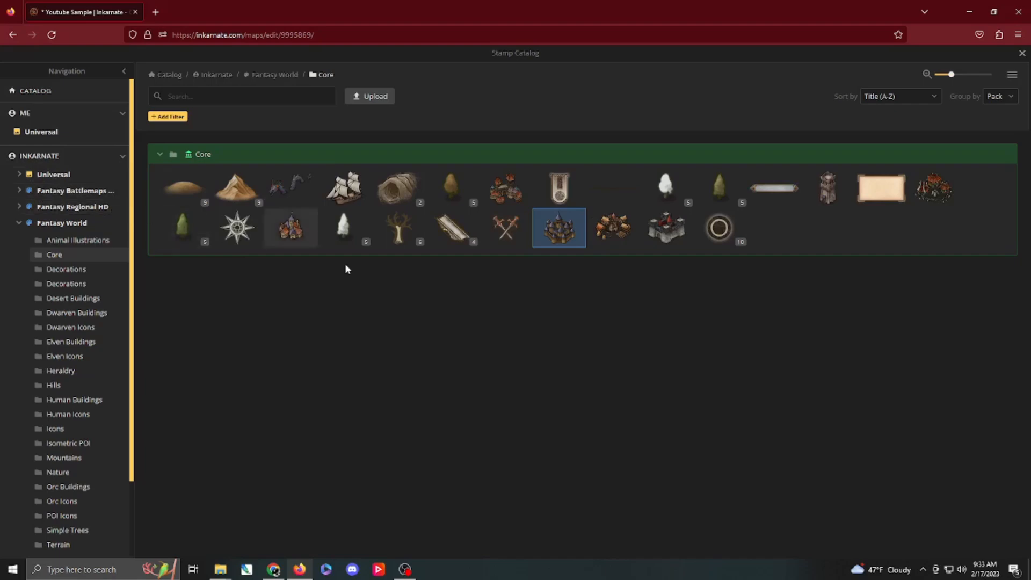
left_click(454, 233)
left_click_drag(621, 283, 375, 131)
left_click_drag(690, 195, 340, 206)
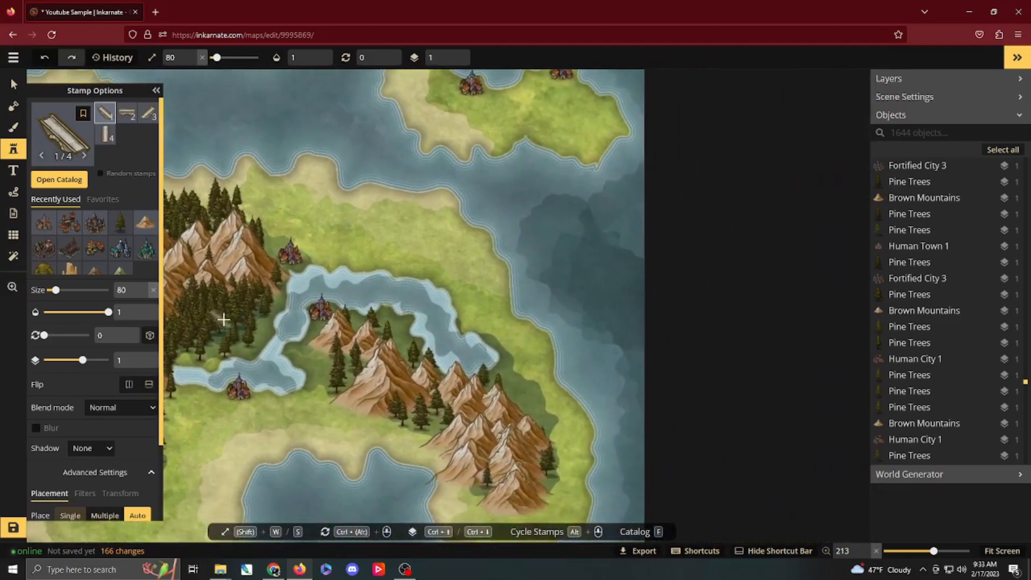
scroll(398, 313, "up", 1)
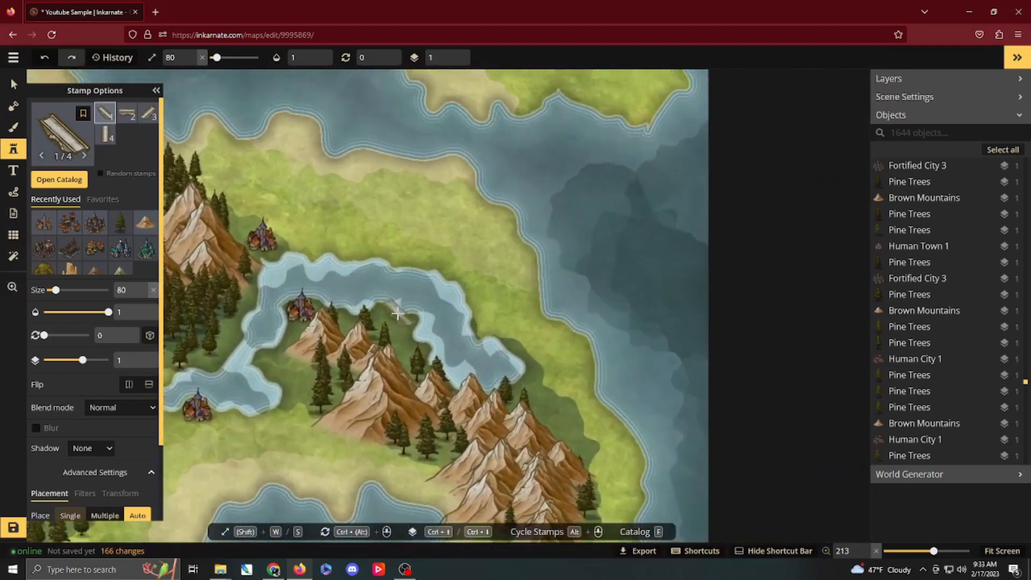
scroll(398, 313, "up", 1)
key("s")
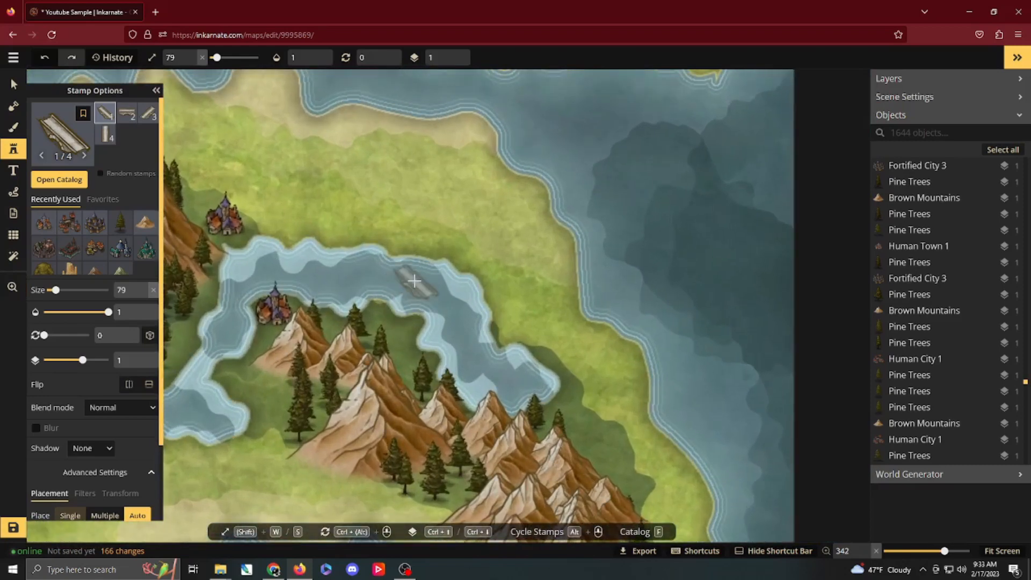
key("w")
mouse_move(55, 290)
left_mouse_down()
mouse_move(68, 290)
mouse_move(57, 291)
left_mouse_up()
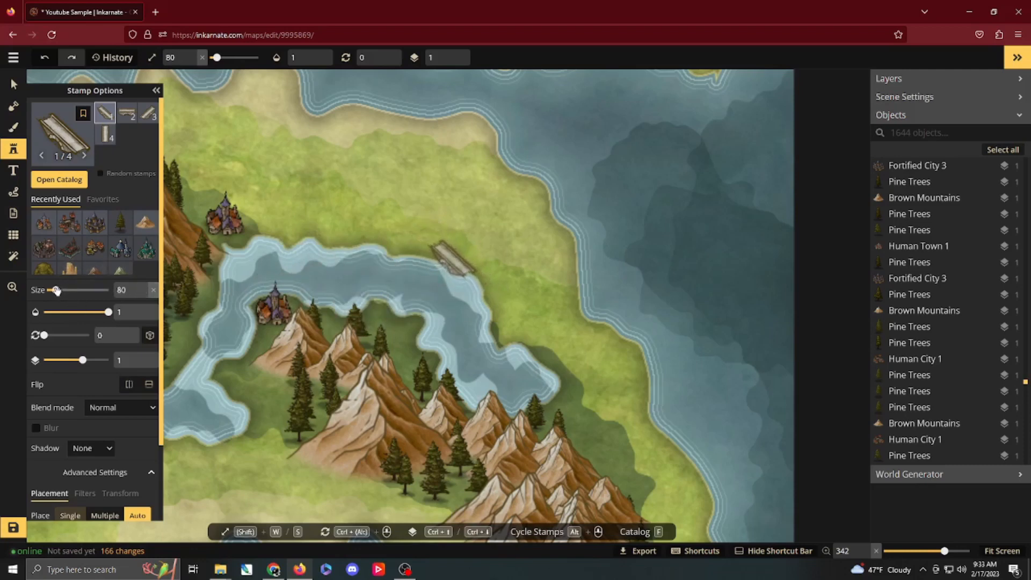
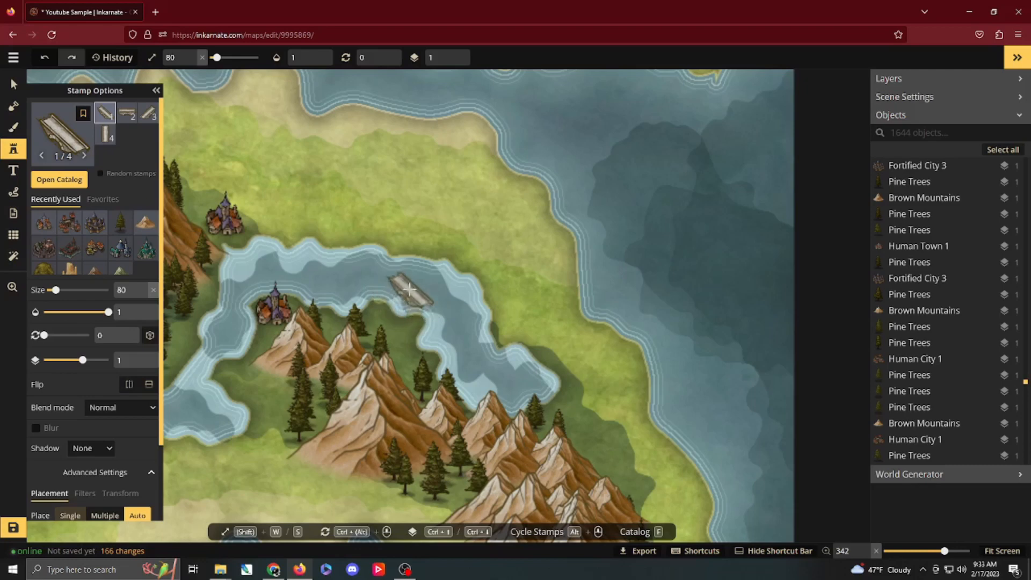
Step: Place three bridge segments end to end diagonally across the eastern lake and leave stamp placement
left_click(362, 273)
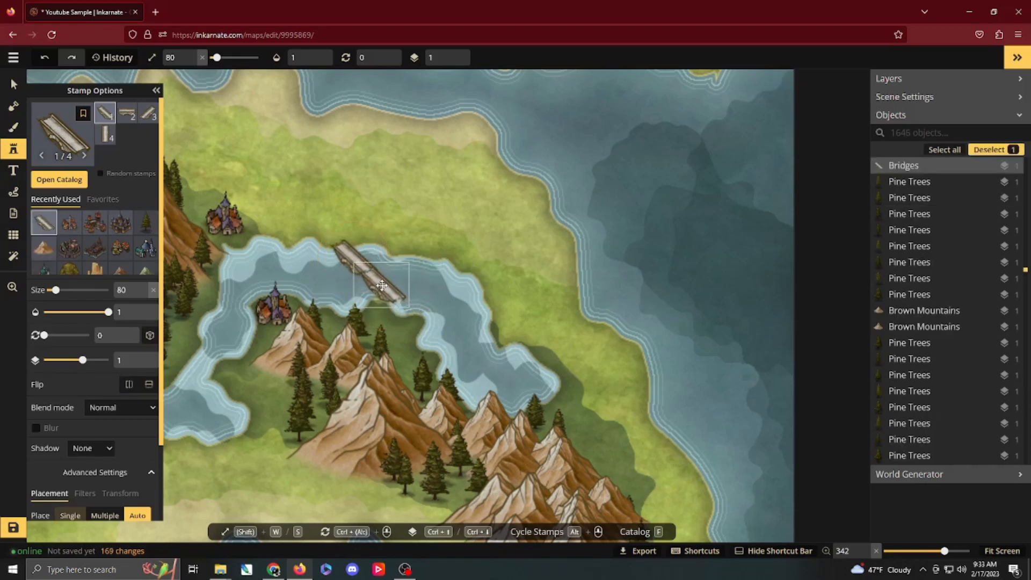
left_click(382, 285)
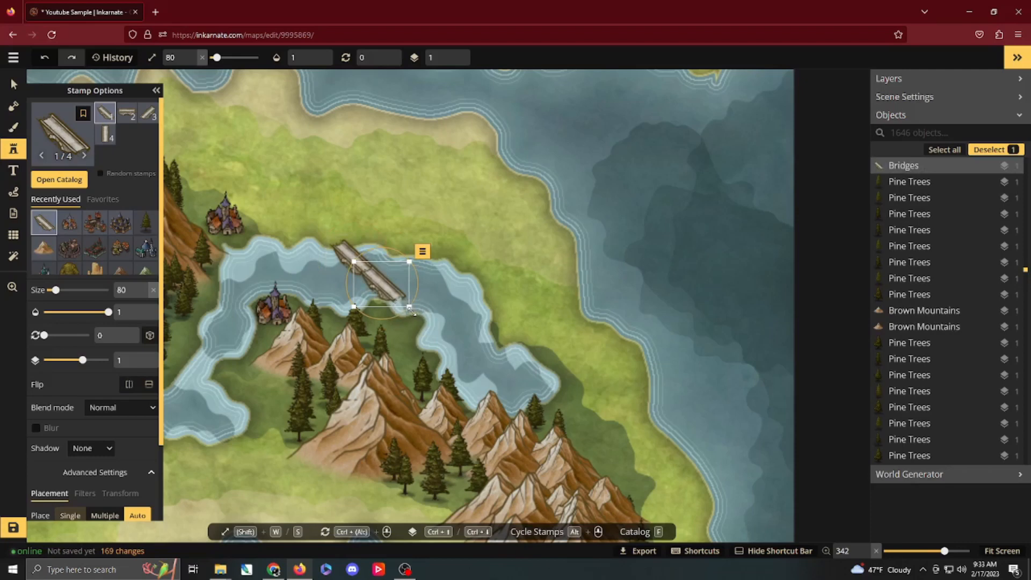
left_click(412, 312)
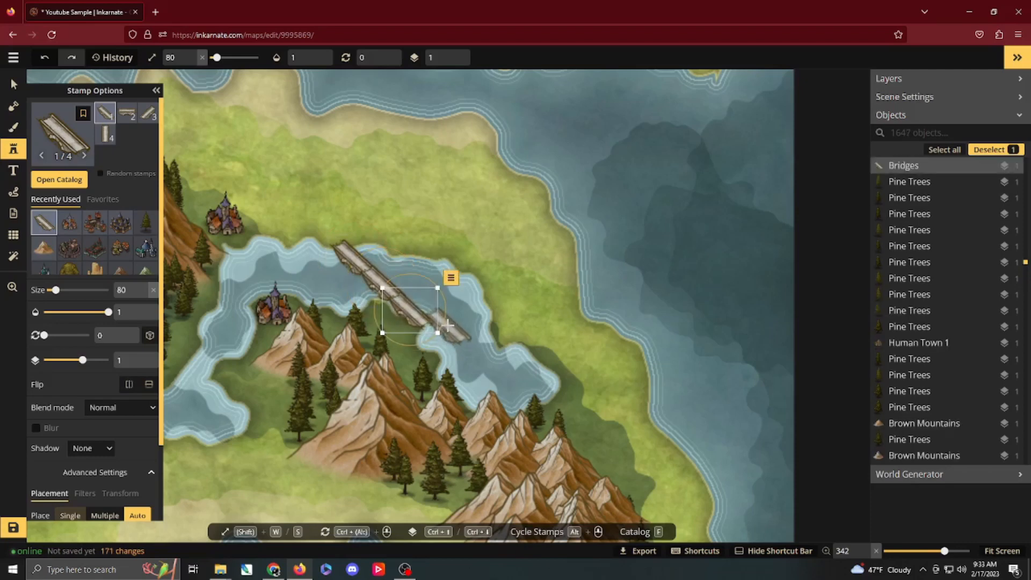
key("Escape")
key("Escape")
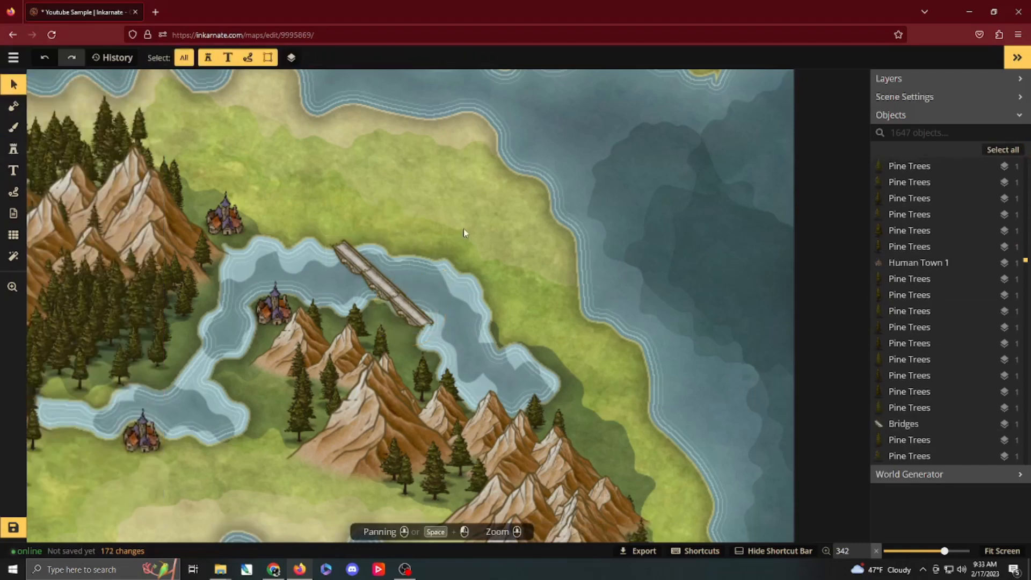
Step: Select the three bridge segments together, rotate them to 351, and try the horizontal flip on and off
left_click(353, 259)
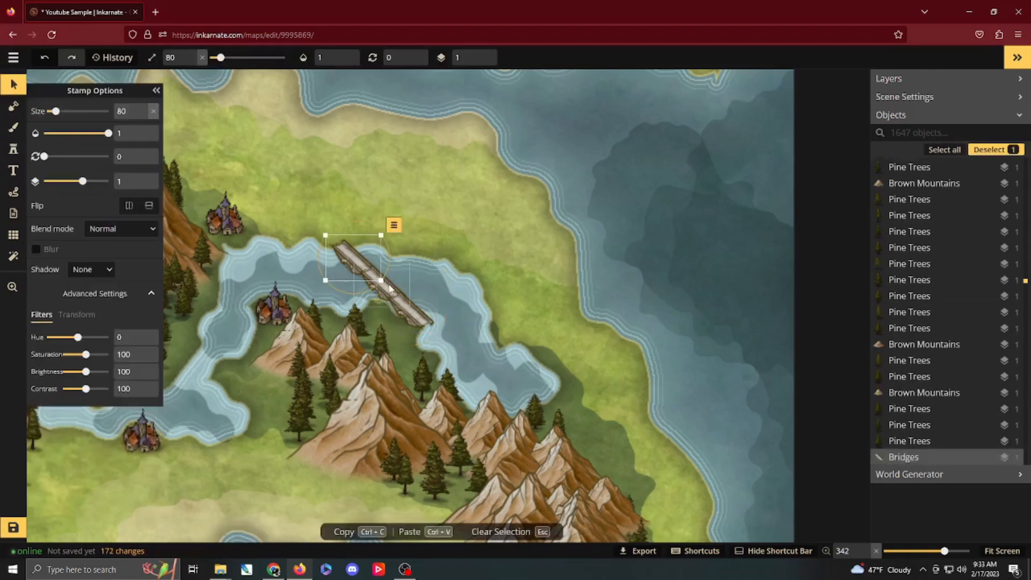
left_click(398, 296, "shift")
left_click(416, 317, "shift")
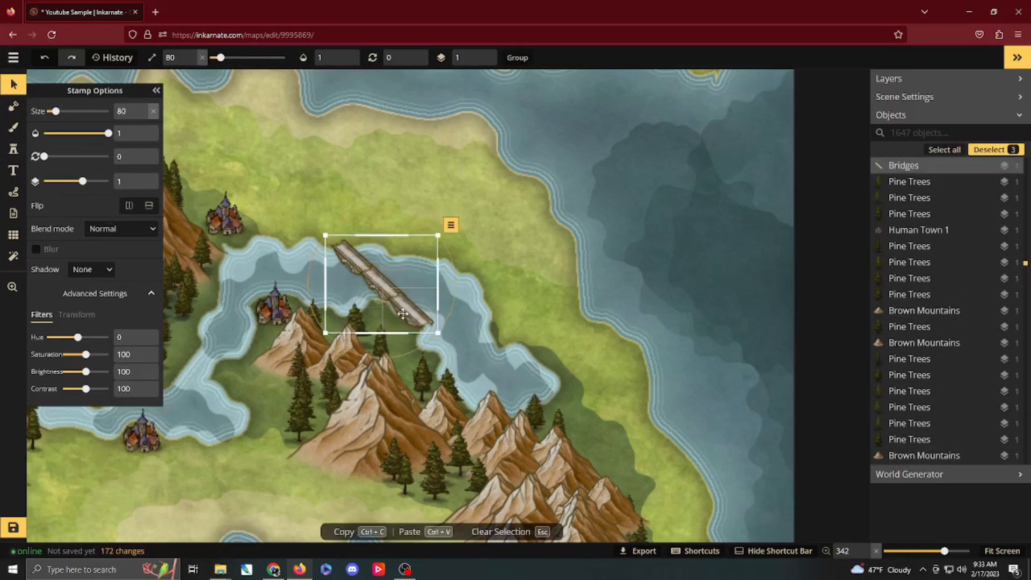
mouse_move(466, 295)
left_mouse_down()
mouse_move(437, 317)
mouse_move(467, 259)
mouse_move(465, 284)
left_mouse_up()
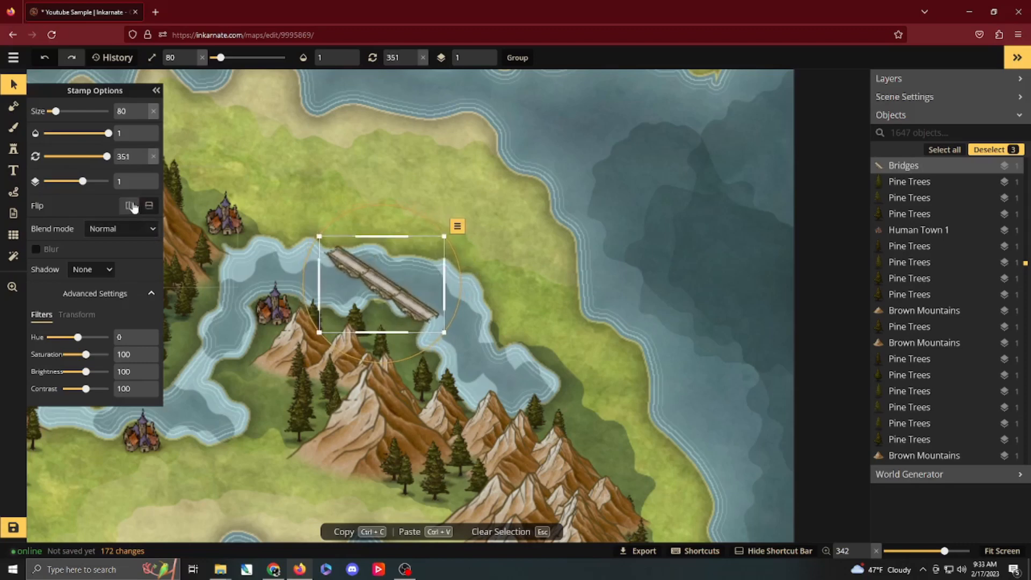
left_click(129, 207)
left_click(129, 206)
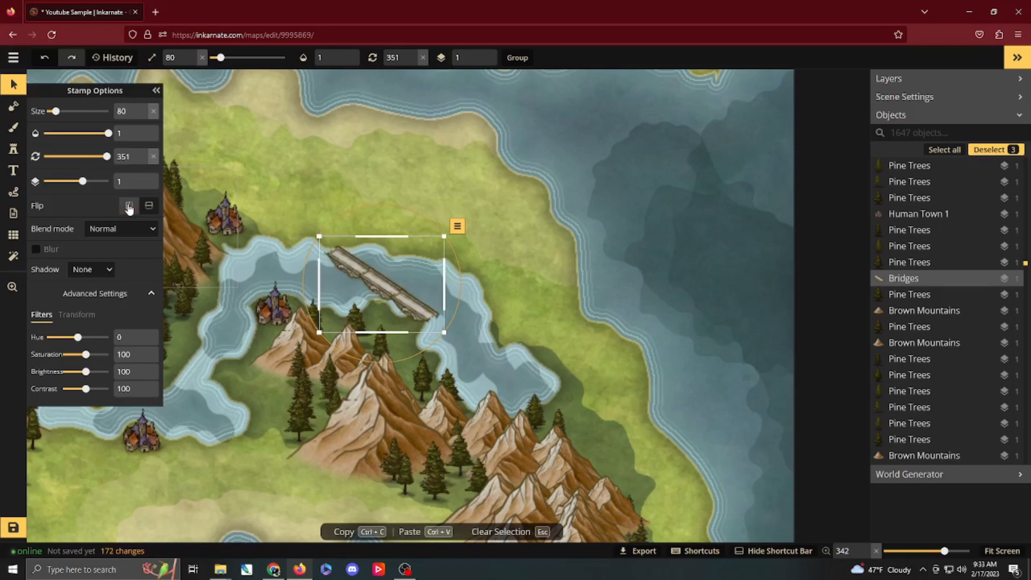
Step: Group the three bridge segments, then rotate the group to 353 and position it over the eastern lake
right_click(378, 282)
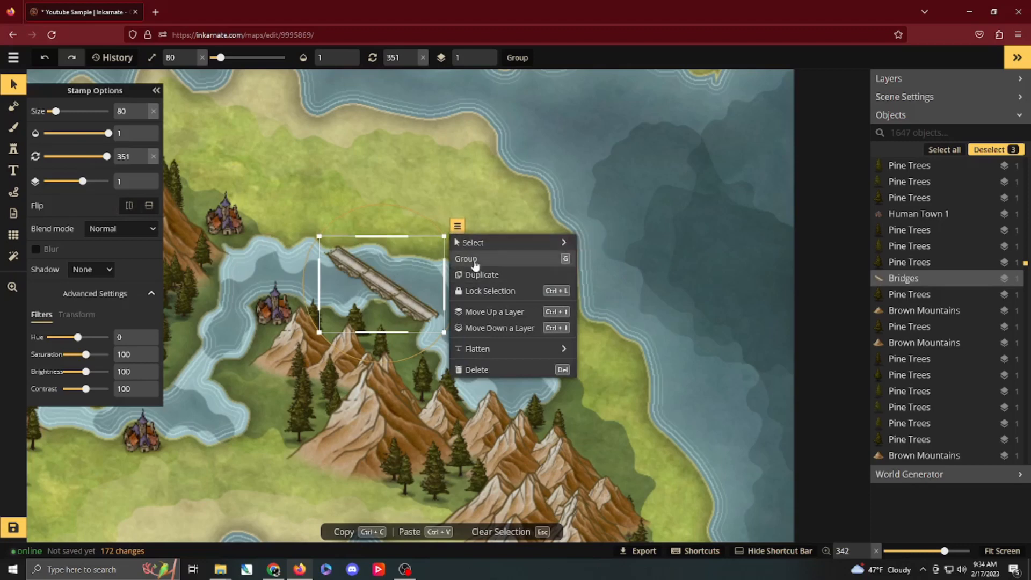
left_click(475, 260)
left_click_drag(389, 290, 409, 252)
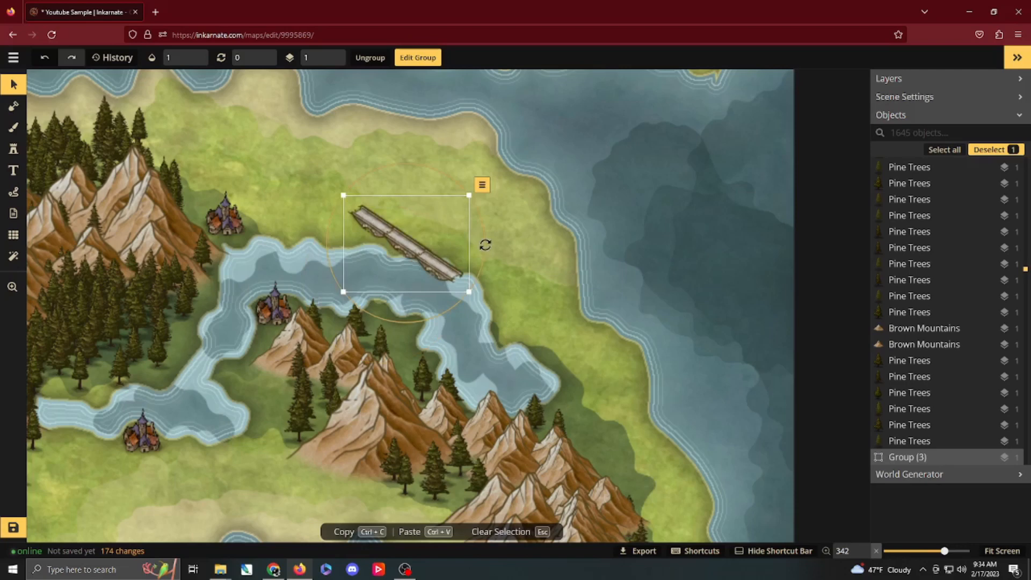
mouse_move(485, 245)
left_mouse_down()
mouse_move(476, 214)
mouse_move(360, 220)
mouse_move(482, 276)
mouse_move(492, 232)
left_mouse_up()
left_click_drag(428, 249, 414, 290)
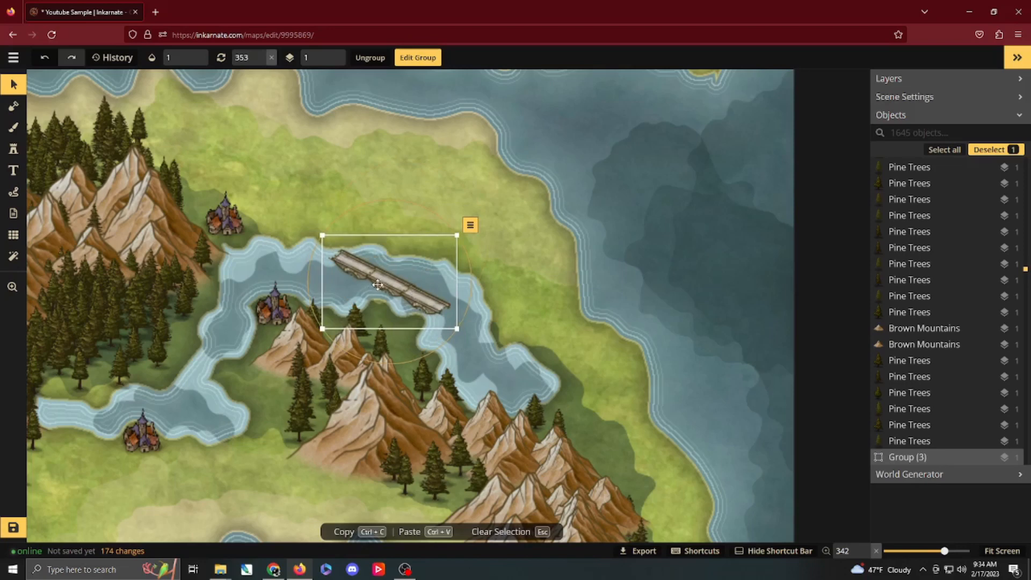
Step: Scale the bridge group down and rotate it to 17 so it spans the eastern lake from shore to shore
left_click_drag(382, 282, 414, 303)
scroll(416, 302, "down", 5)
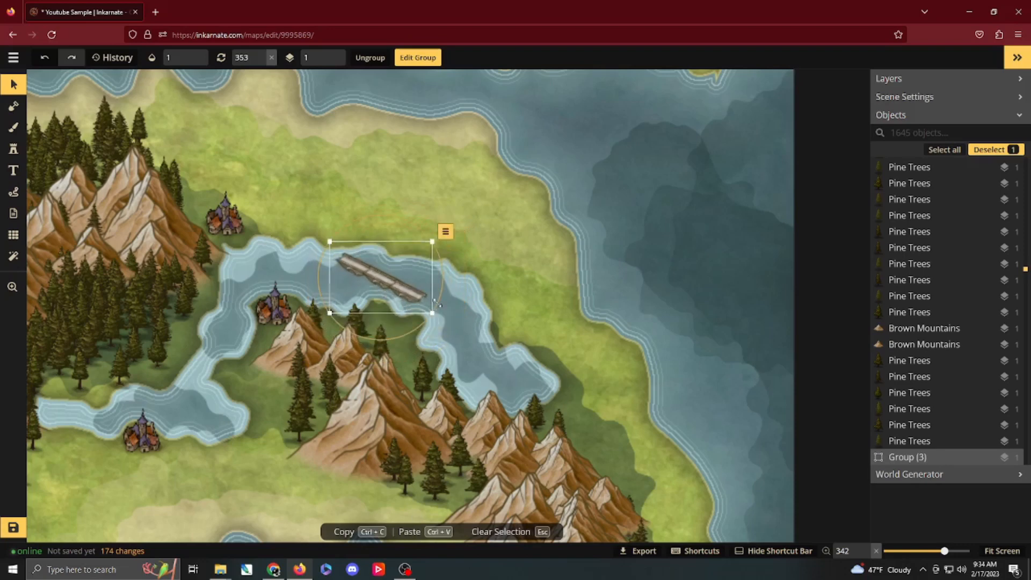
left_click_drag(443, 300, 372, 294)
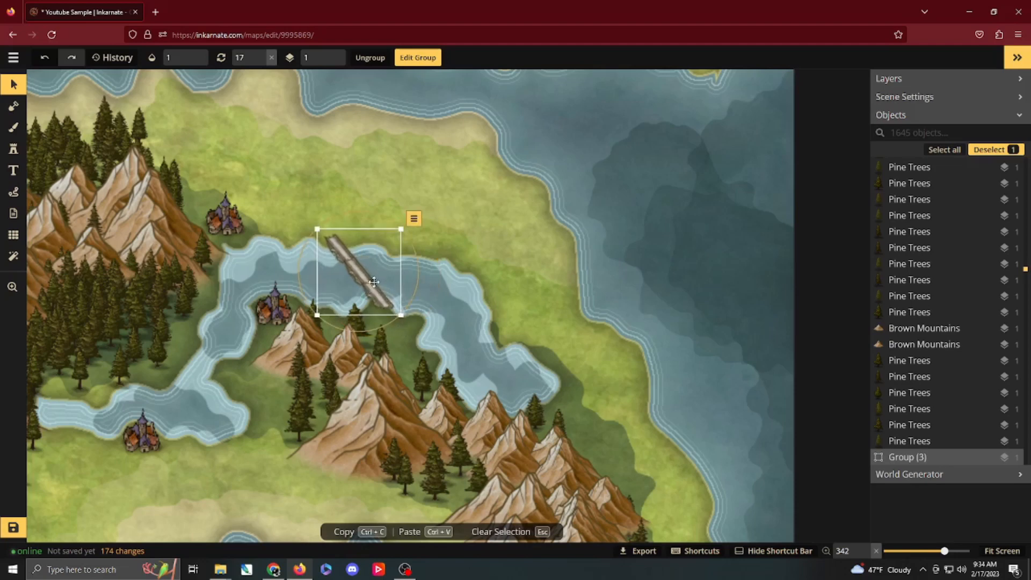
Step: Ungroup the bridge to shorten it by its southern segment, and move the rest over the narrow channel southwest of the eastern lake, rotated to 348
right_click(371, 287)
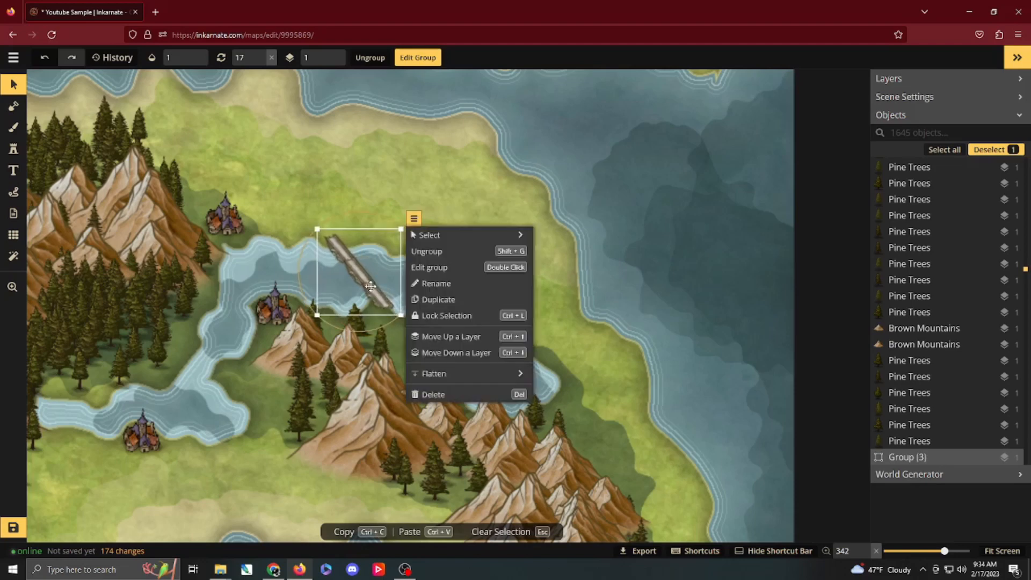
left_click(429, 252)
left_click(370, 295)
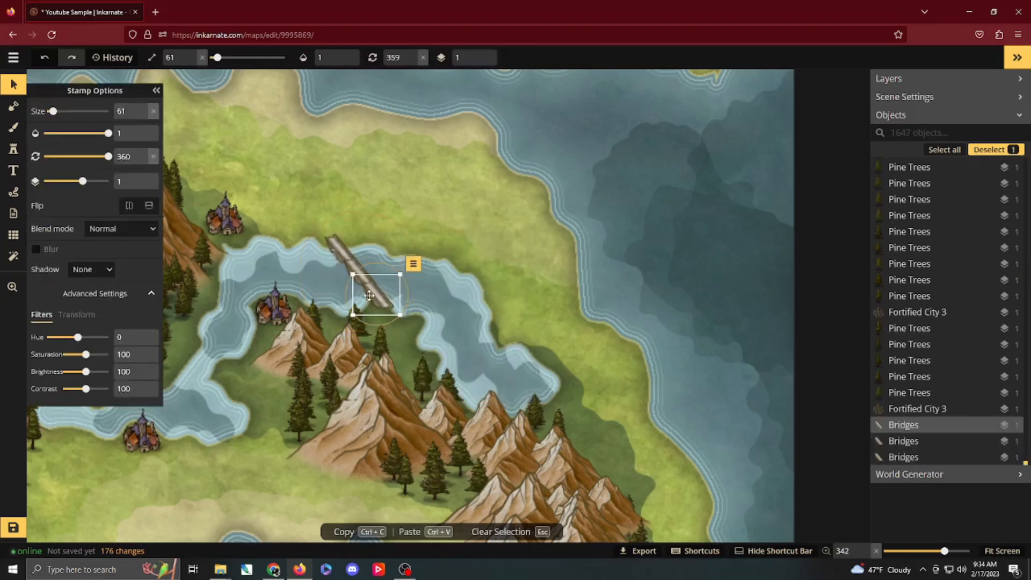
key("Delete")
left_click_drag(335, 239, 256, 350)
Step: Try the second bridge variant as a stamp with horizontal and vertical flips, then return to selecting without placing it
left_click(14, 149)
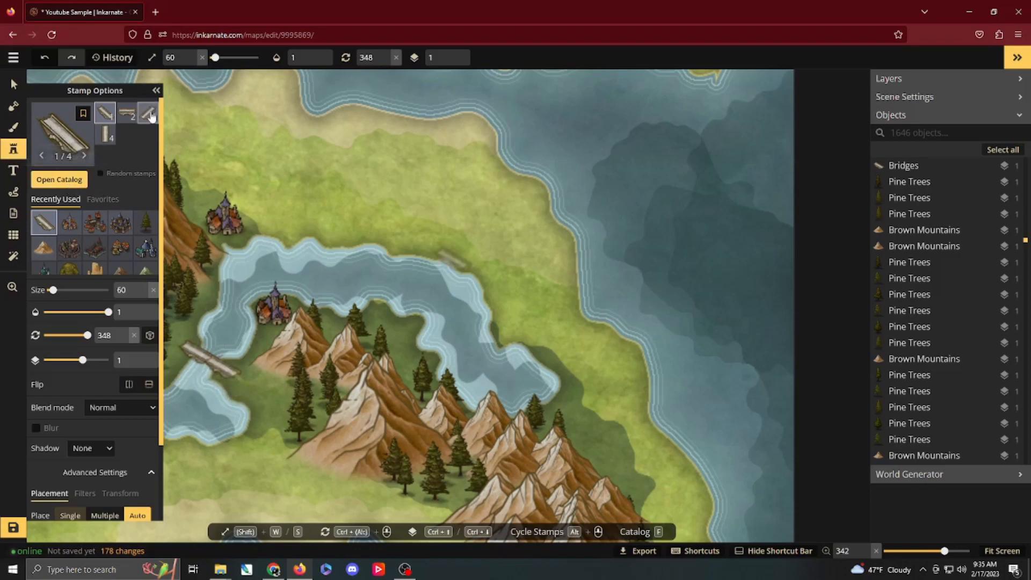
left_click(127, 114)
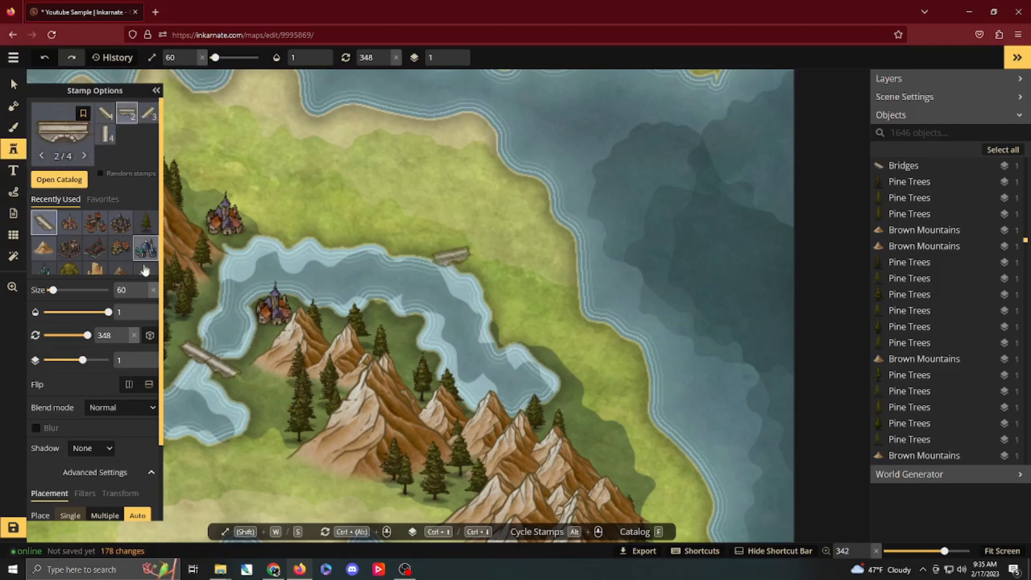
left_click(129, 384)
left_click(149, 391)
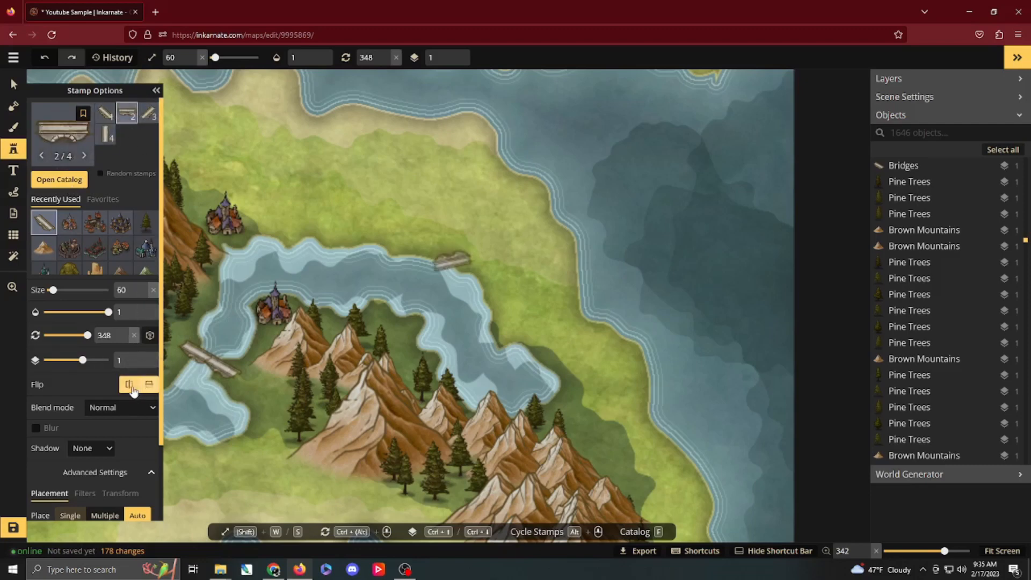
left_click(131, 390)
left_click(148, 390)
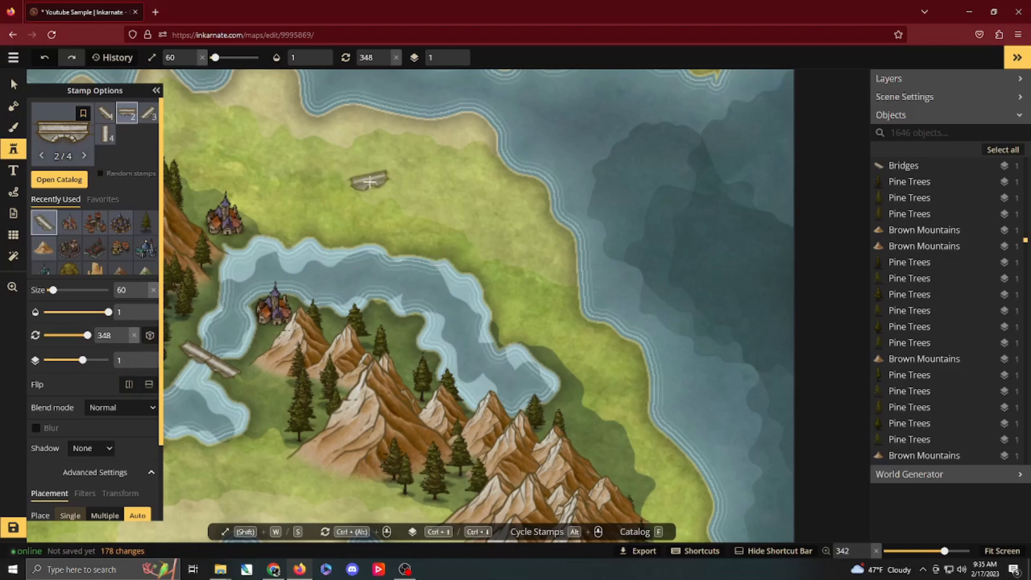
key("v")
left_click_drag(288, 175, 466, 185)
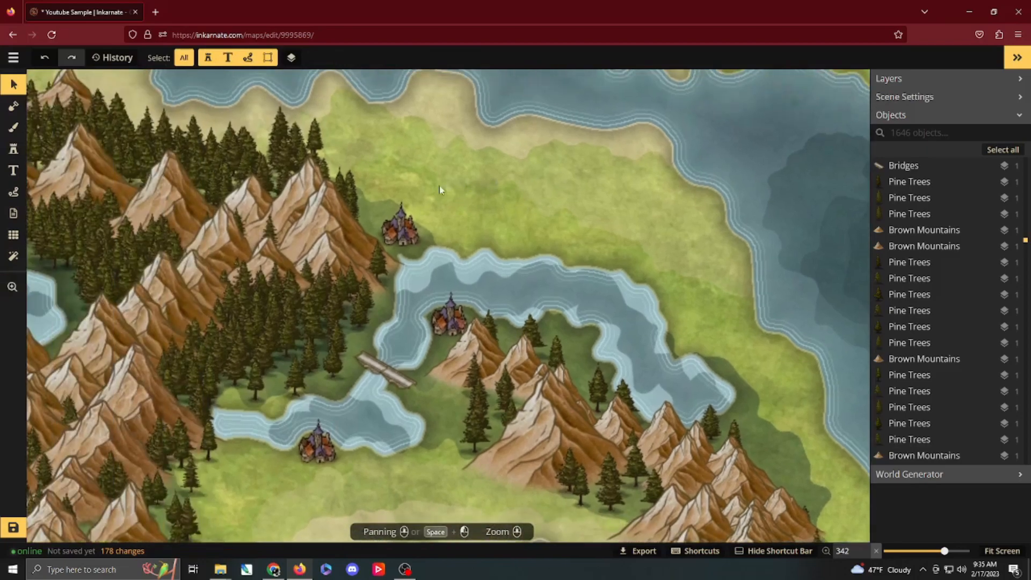
scroll(436, 187, "down", 5)
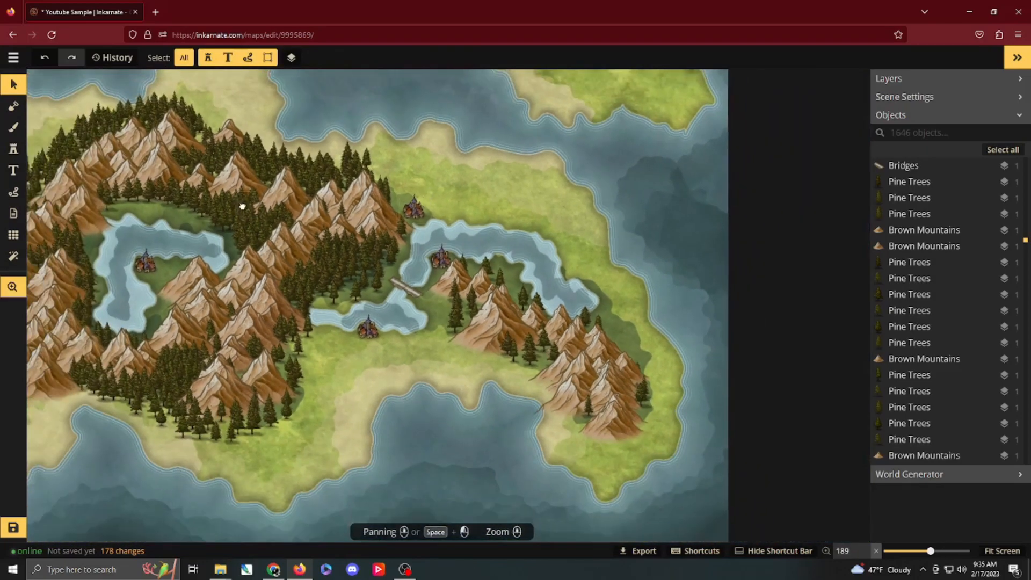
Step: Select the brown mountain stamp in the ridge between the two lakes and nudge it slightly within the range
left_click_drag(243, 206, 375, 227)
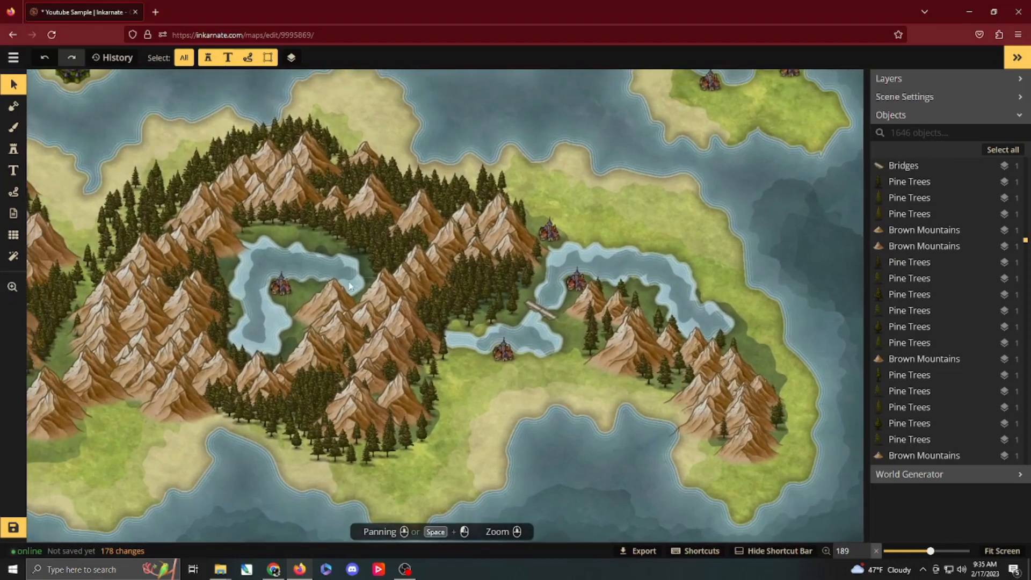
scroll(354, 285, "up", 5)
left_click(504, 270)
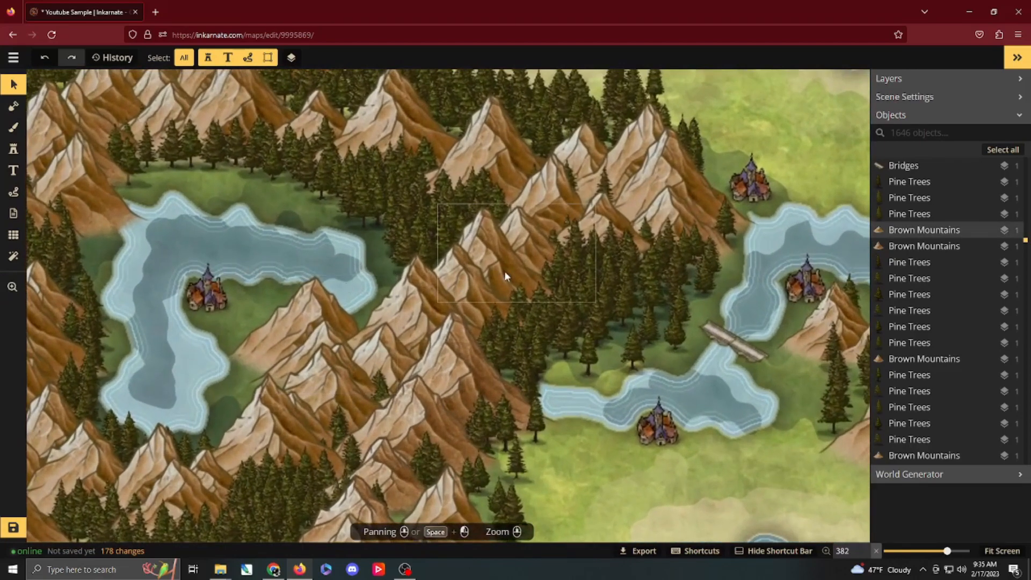
mouse_move(505, 272)
left_mouse_down()
mouse_move(500, 256)
mouse_move(512, 261)
mouse_move(479, 296)
mouse_move(492, 287)
left_mouse_up()
left_click(498, 281)
left_click(525, 245)
left_click_drag(524, 246, 521, 253)
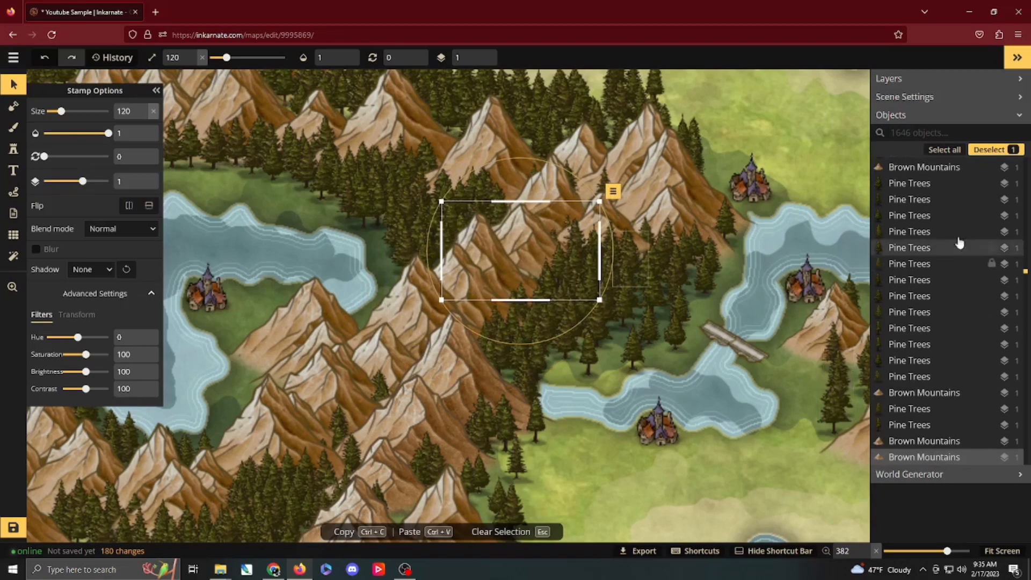
Step: Examine the map's layer list and the layer shadow option in the scene settings
left_click(896, 59)
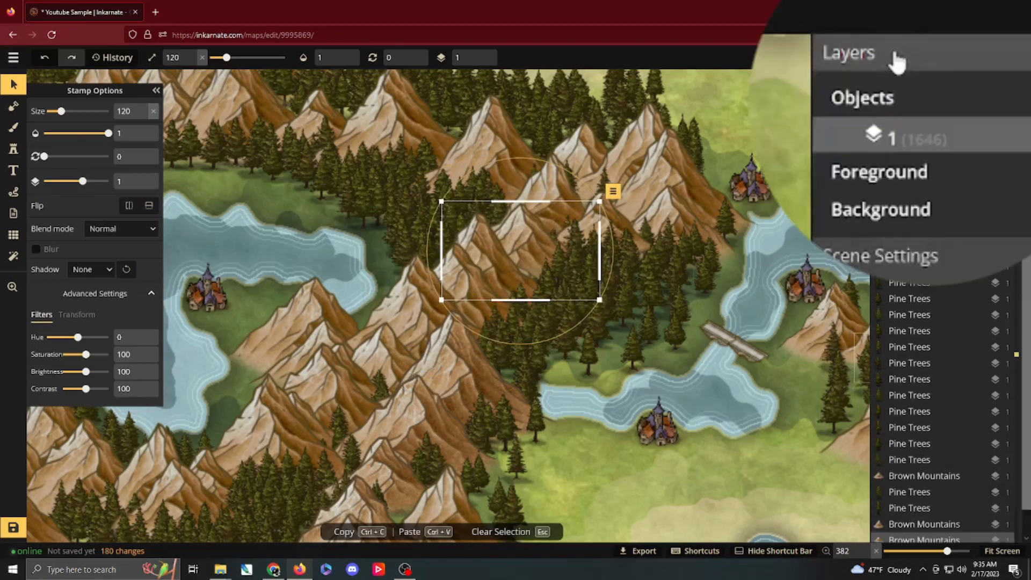
left_click(896, 59)
left_click(895, 57)
left_click(896, 57)
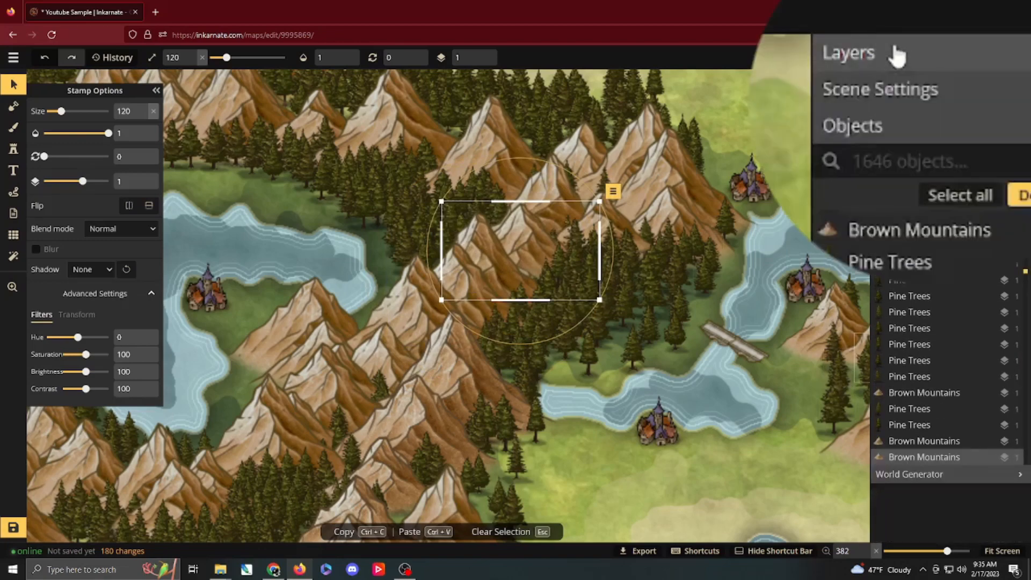
left_click(905, 91)
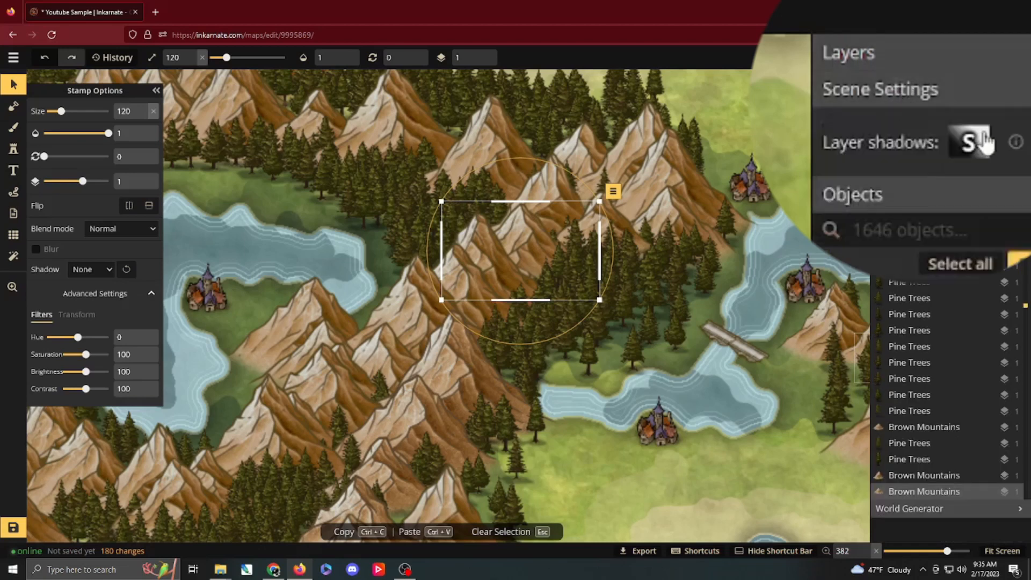
left_click(911, 96)
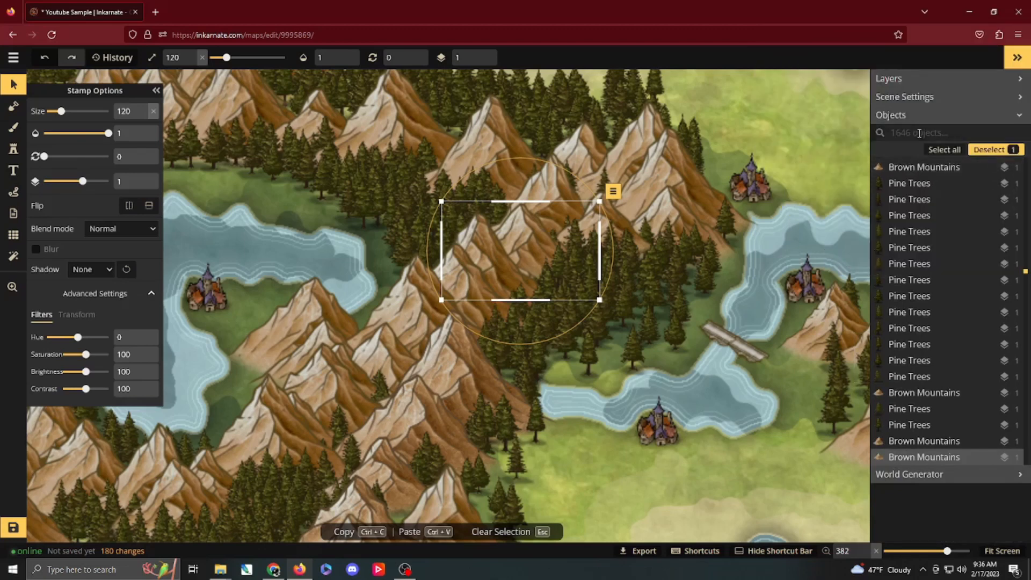
Step: Filter the object list by "brown mountain" and select the range from the first to the last entry in view
left_click(925, 168)
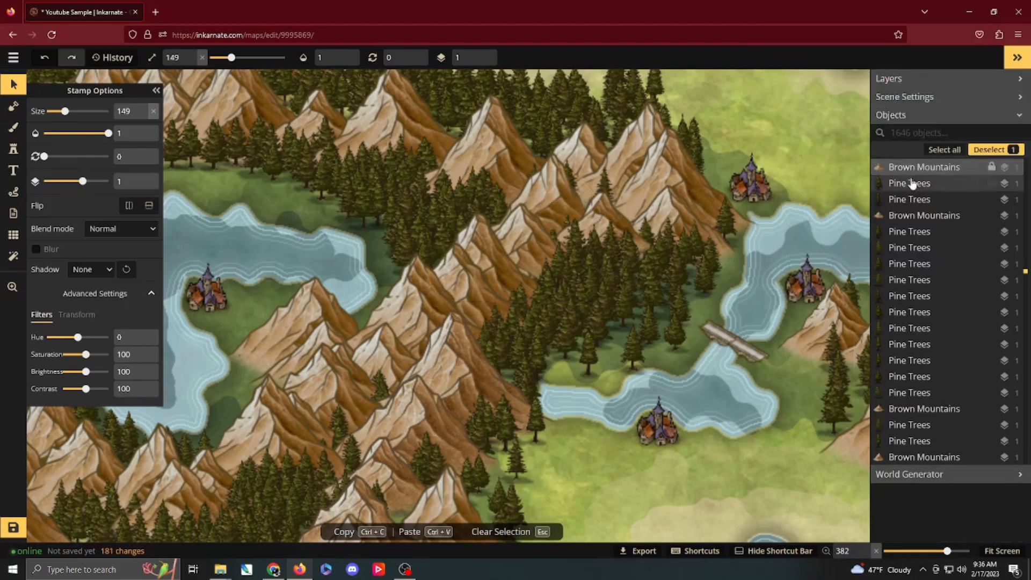
left_click(923, 132)
type("brown mountain")
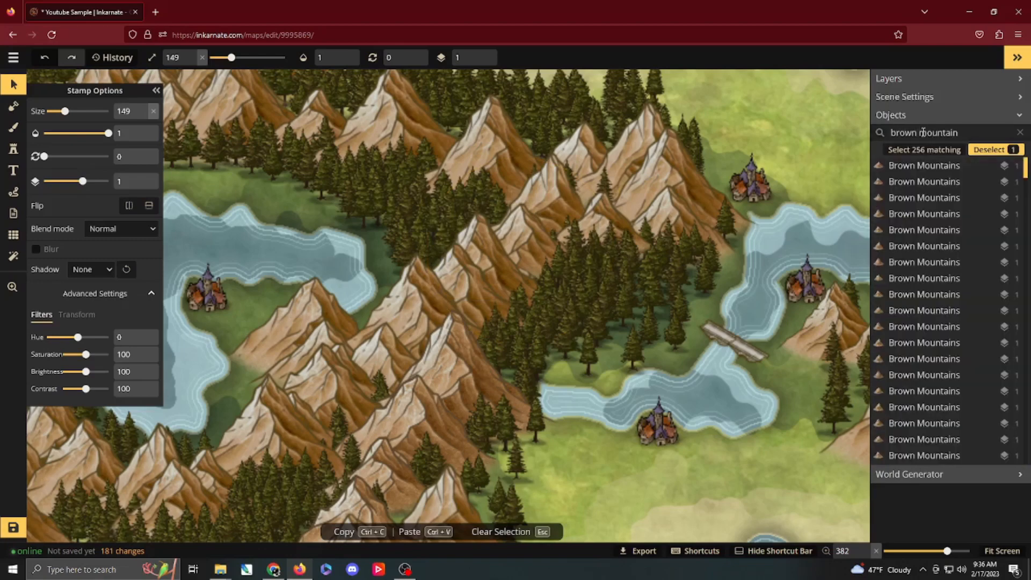
left_click(938, 166)
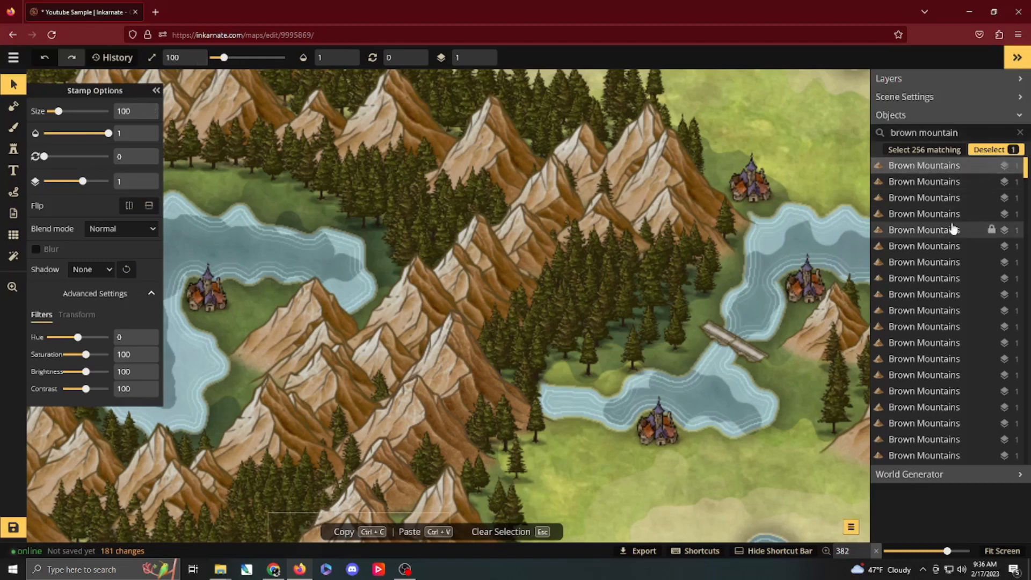
left_click(933, 456, "shift")
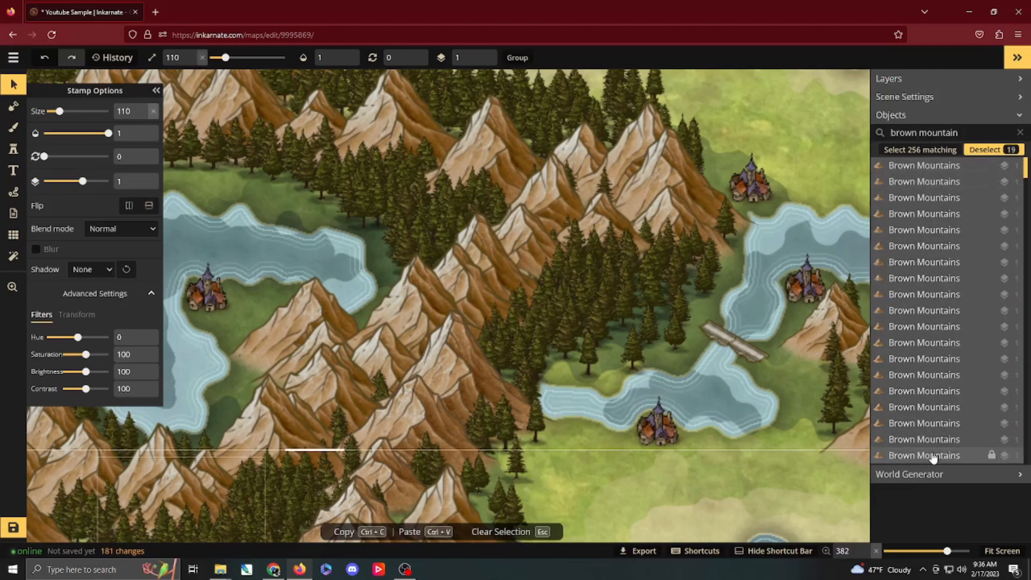
Step: Extend the selection to every brown mountain stamp, from the first to the very last entry in the filtered list
scroll(749, 333, "down", 1)
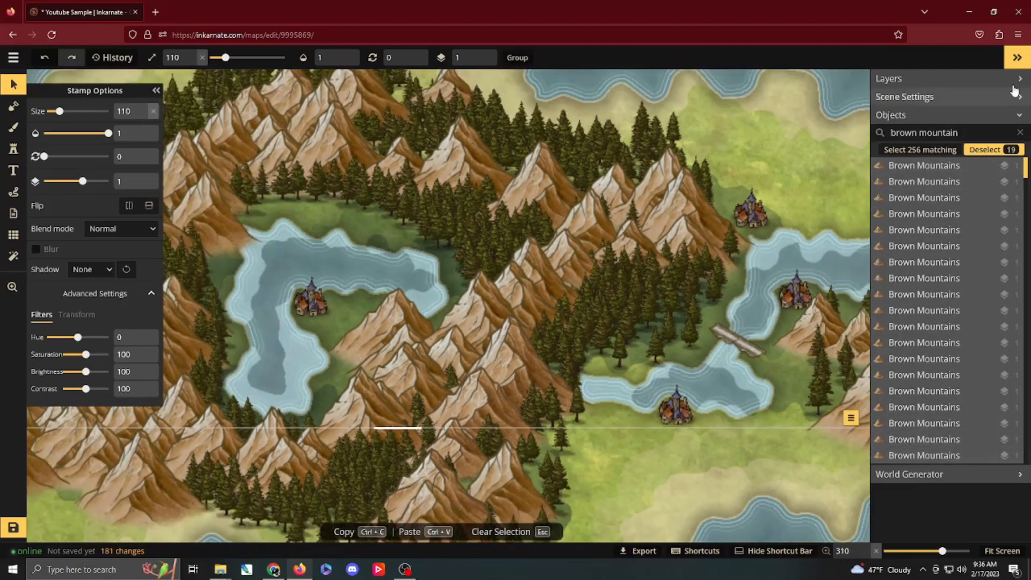
left_click(933, 166)
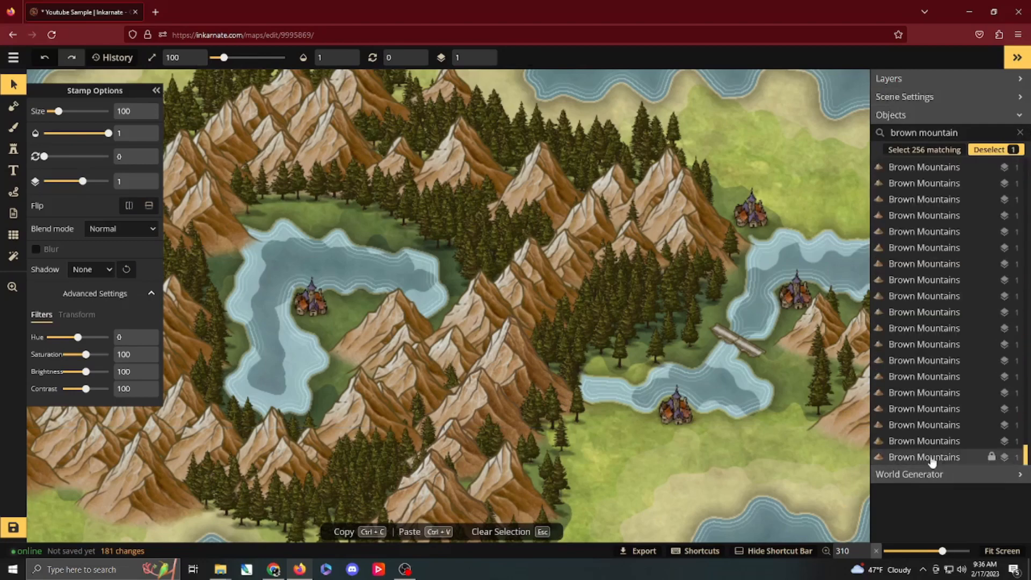
left_click(935, 461, "shift")
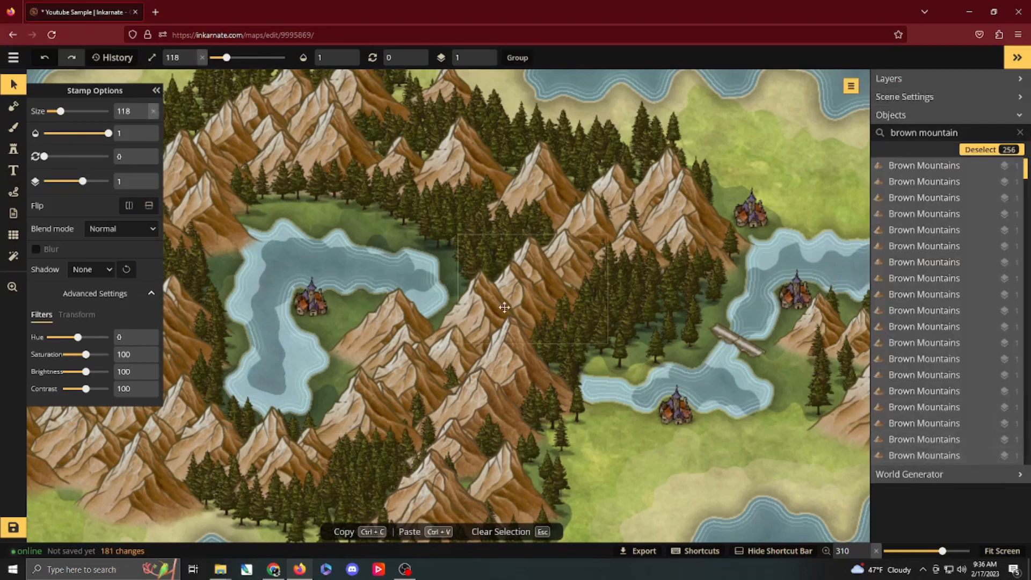
scroll(519, 296, "down", 5)
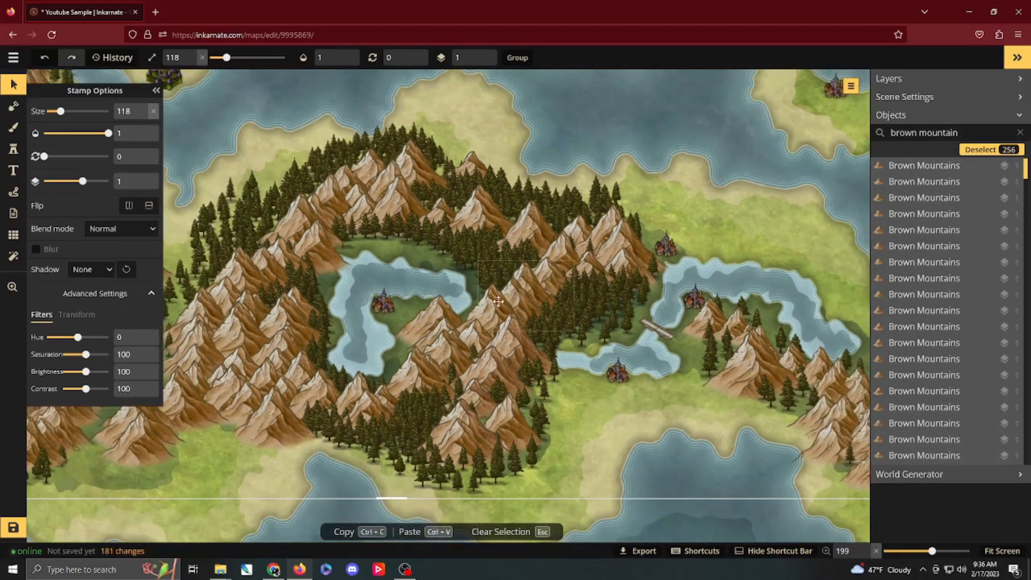
left_click_drag(456, 322, 436, 345)
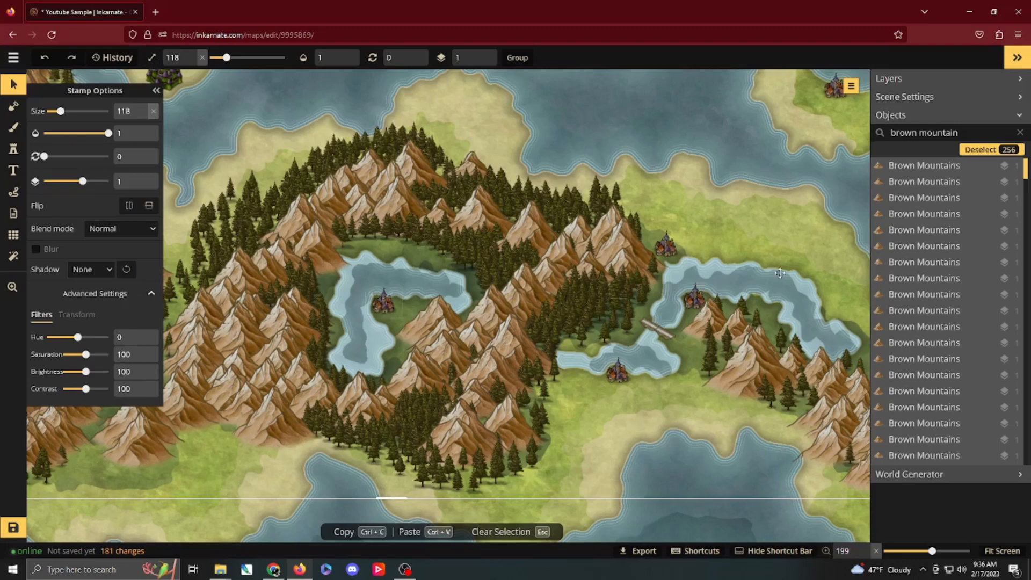
Step: Select individual brown mountain entries to locate their stamps on the map, then clear the selection
left_click(921, 259)
left_click(926, 283)
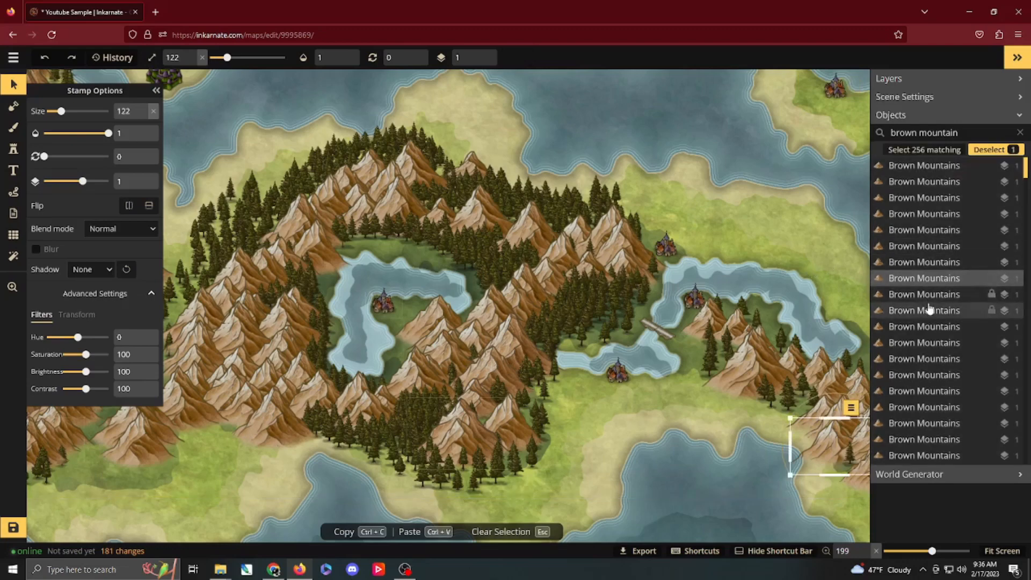
left_click(563, 282)
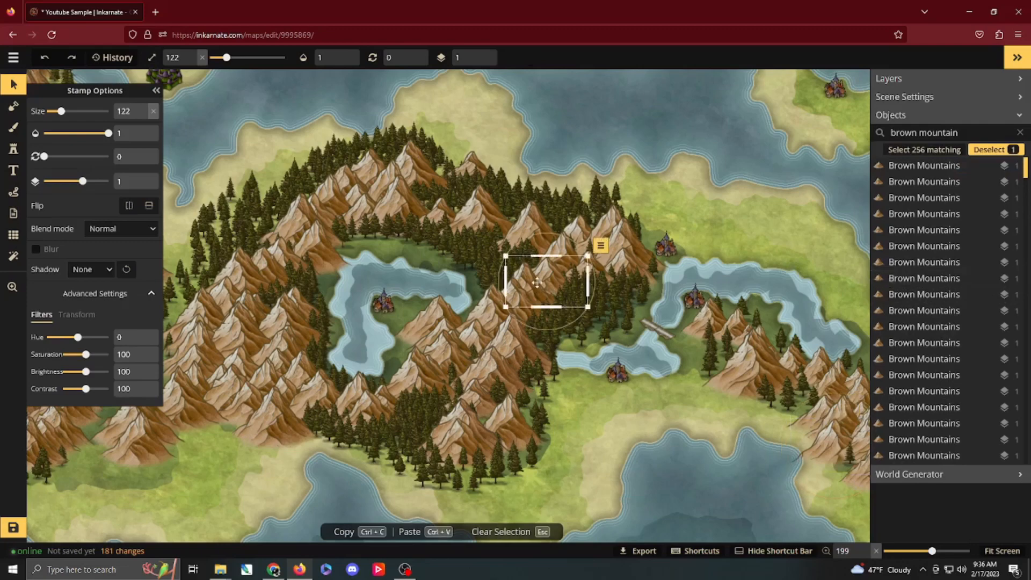
left_click(923, 442)
left_click(922, 427)
left_click(923, 394)
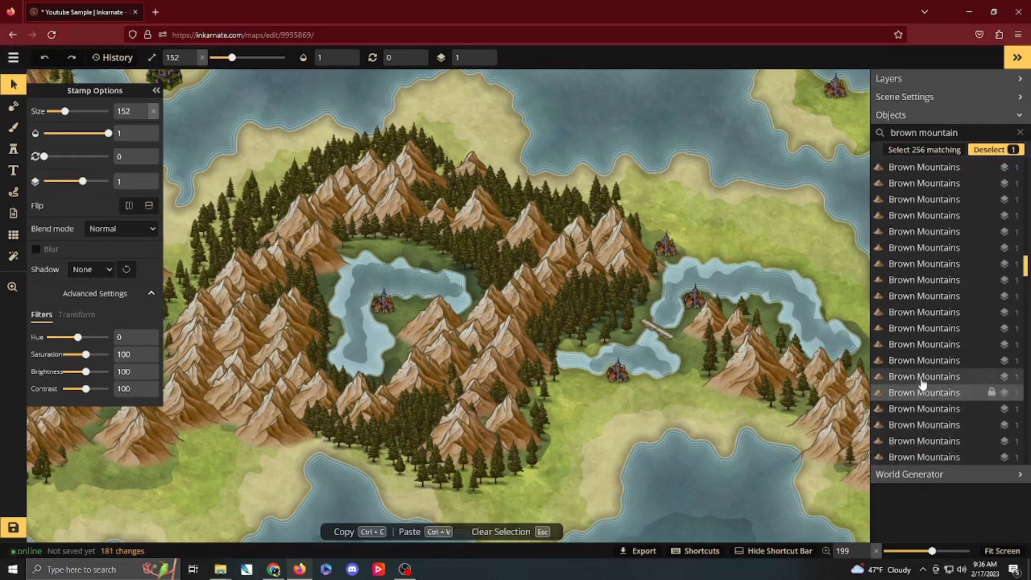
left_click(925, 361)
left_click(930, 344)
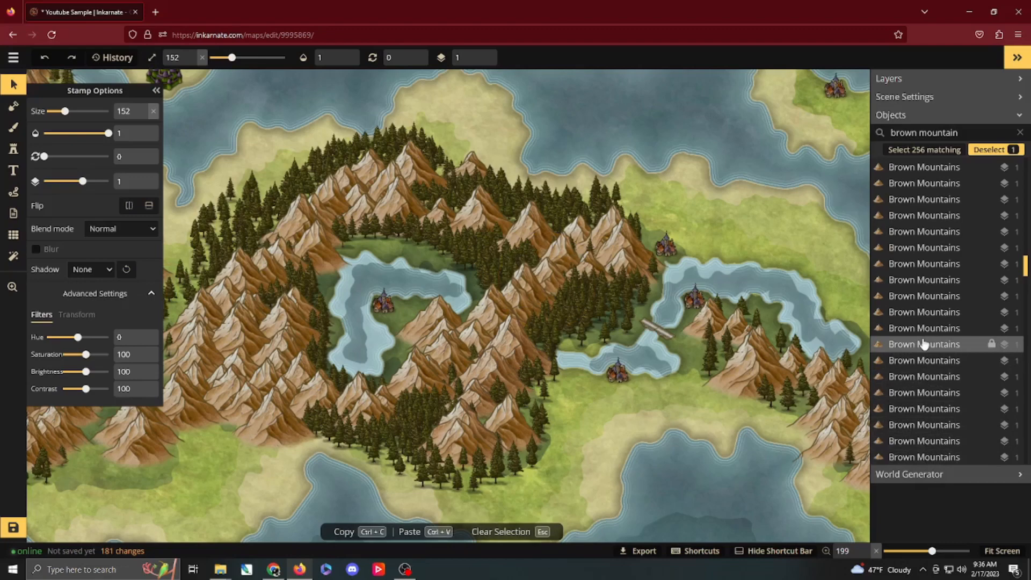
left_click(991, 150)
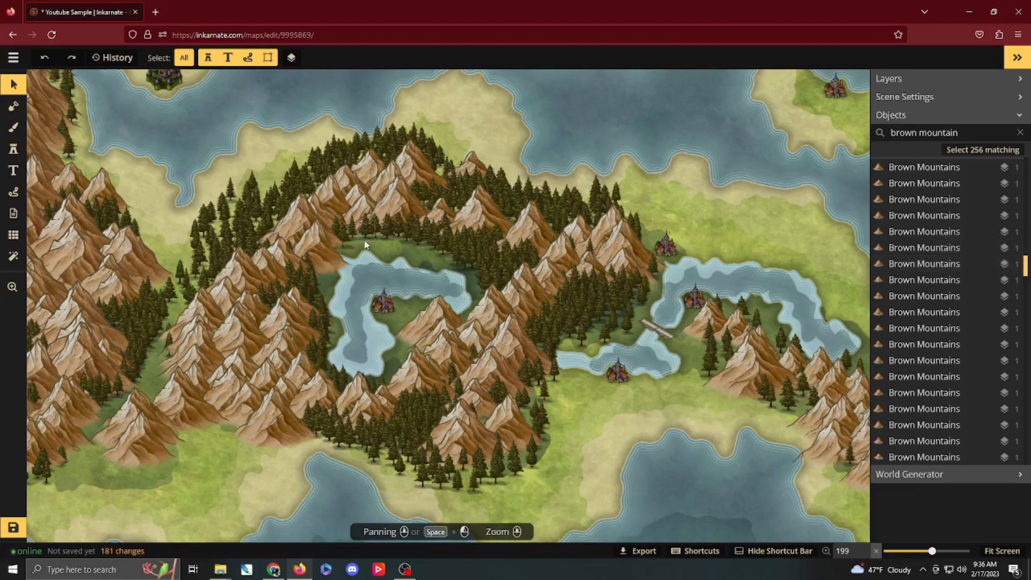
Step: Activate the Path tool and try a dashed Free-Draw line across the channel north of the mountain ring
scroll(310, 203, "down", 4)
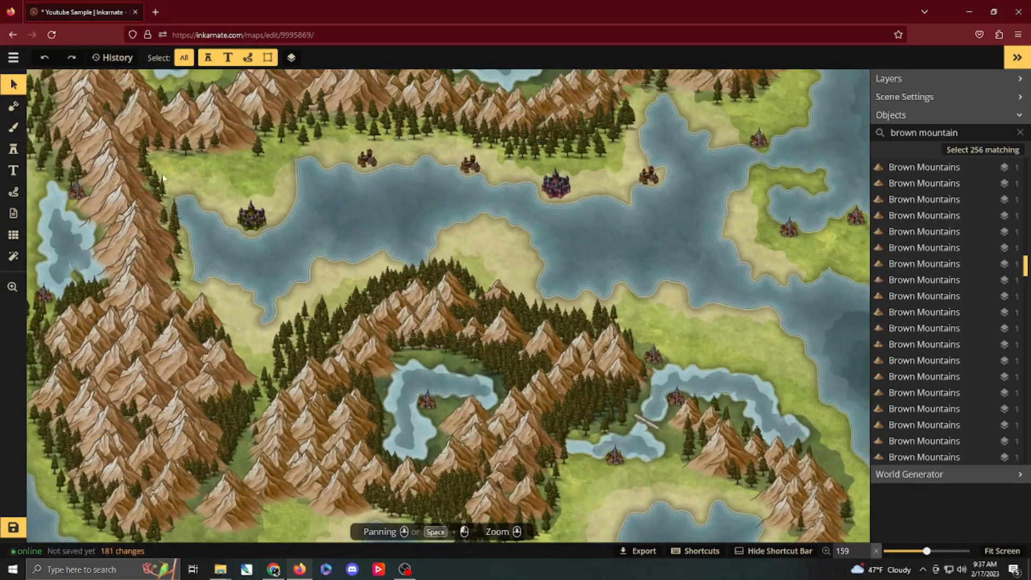
left_click(16, 198)
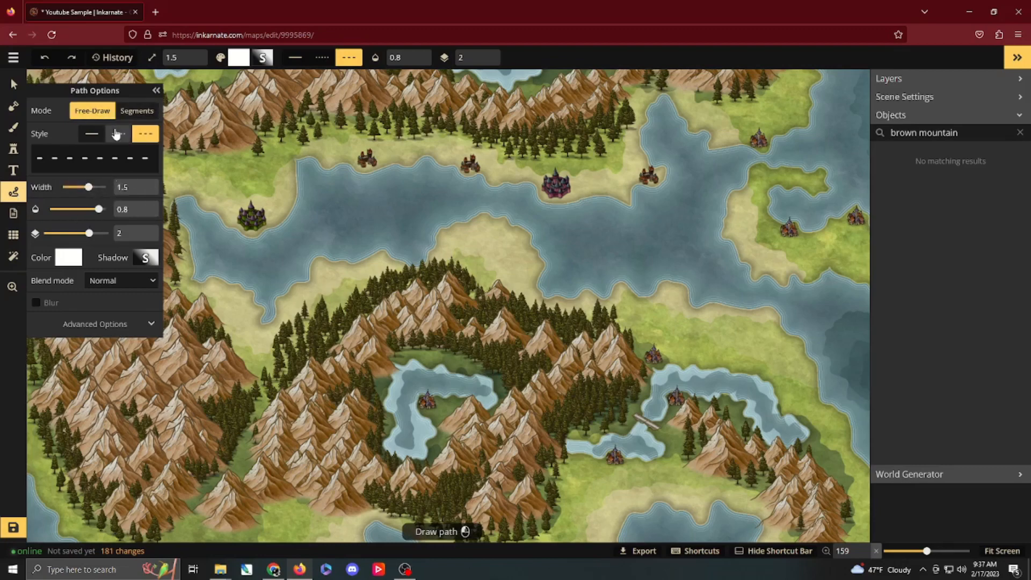
left_click(137, 110)
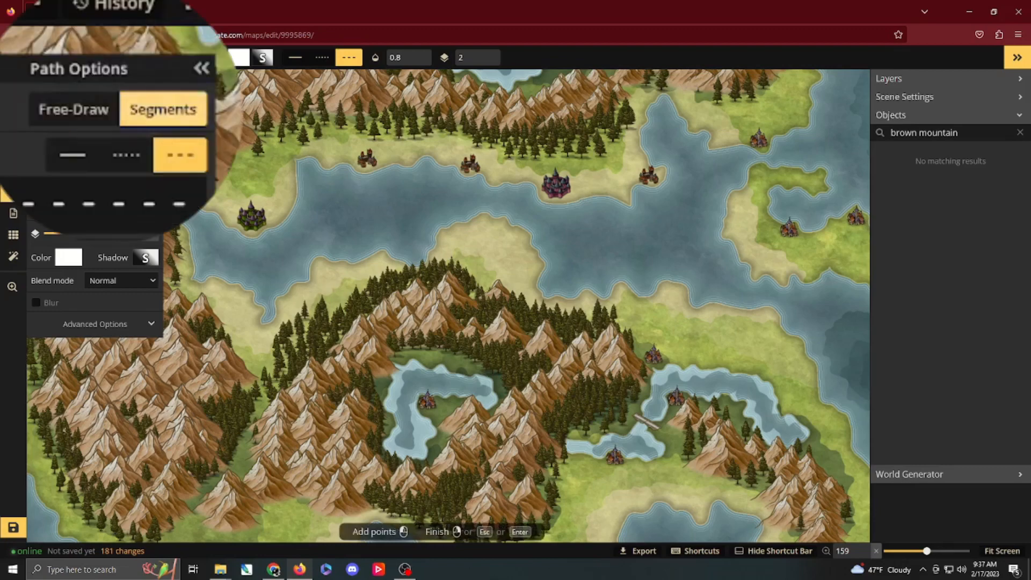
left_click(93, 110)
mouse_move(304, 238)
left_mouse_down()
mouse_move(326, 214)
mouse_move(366, 232)
left_mouse_up()
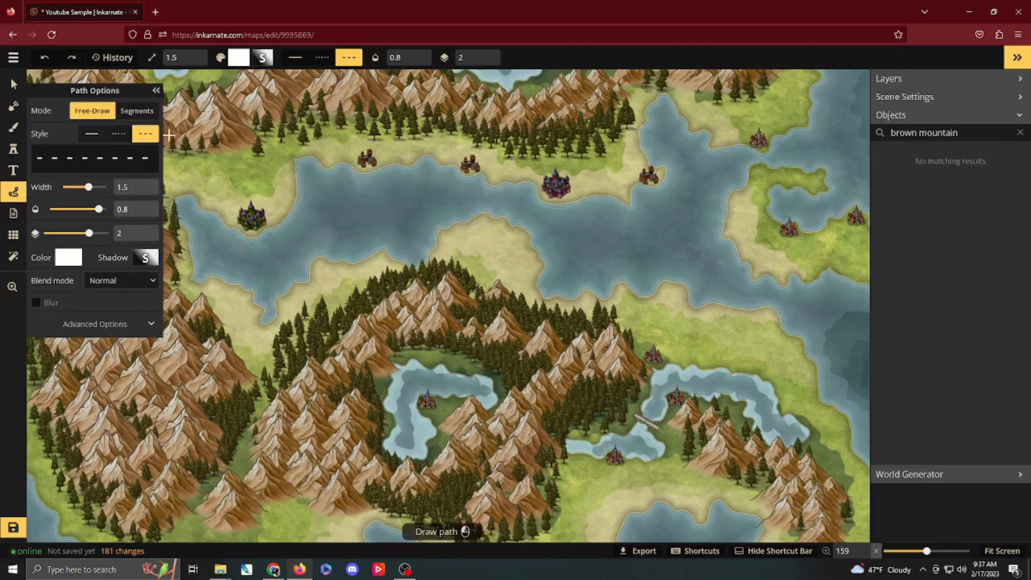
Step: Try a dashed path in Segments mode across the channel and undo it
left_click(137, 111)
left_click(313, 224)
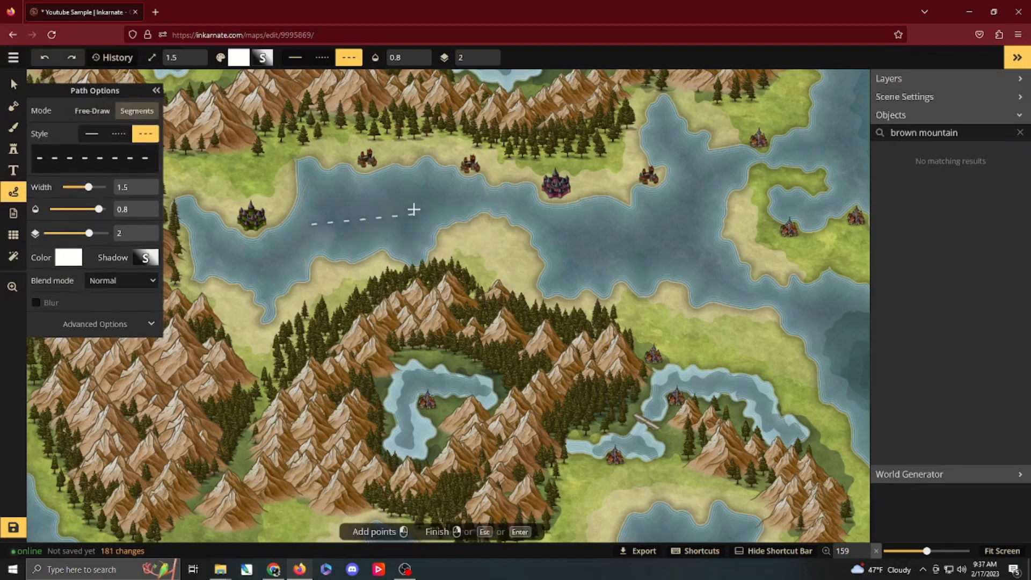
left_click(422, 194)
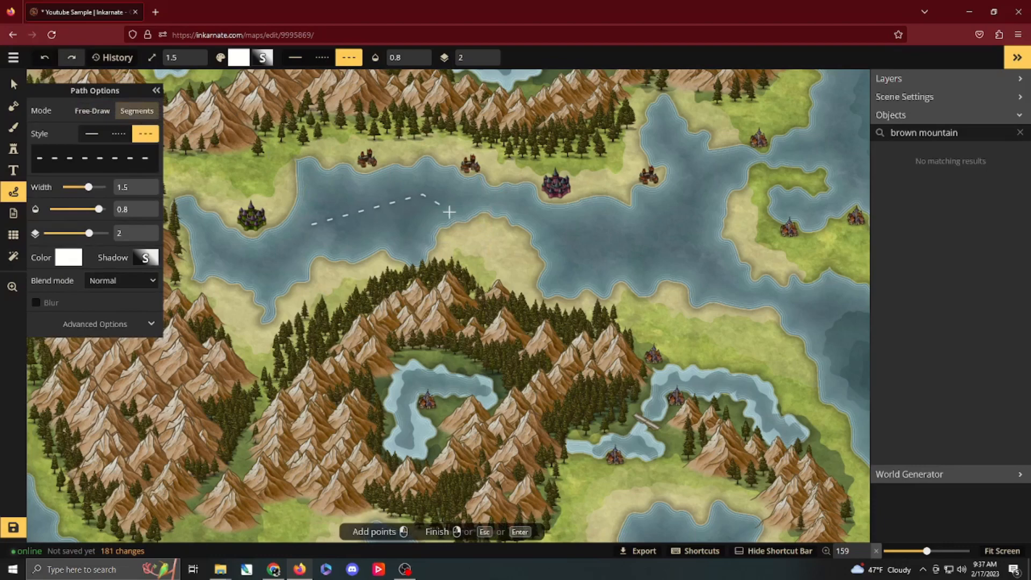
right_click(573, 235)
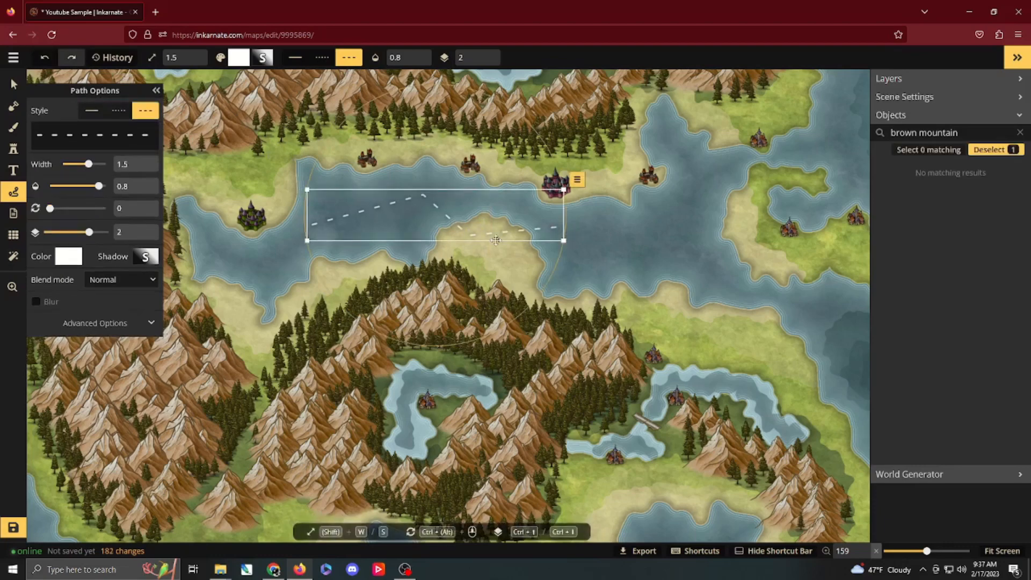
key("ctrl+z")
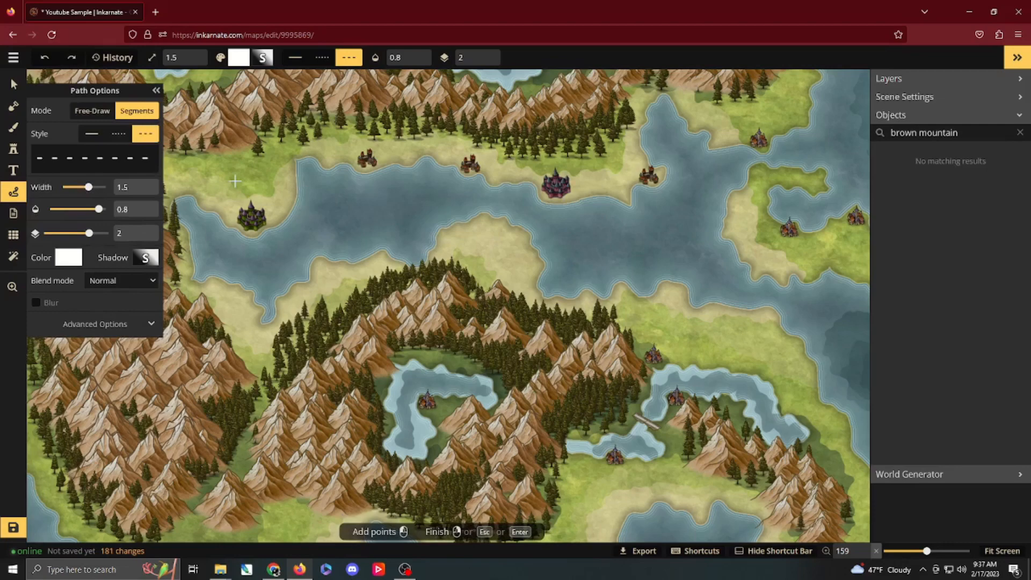
Step: Draw two Free-Draw paths across the channel, a solid one restyled as dotted and a dotted one below it restyled as dashed
left_click(86, 114)
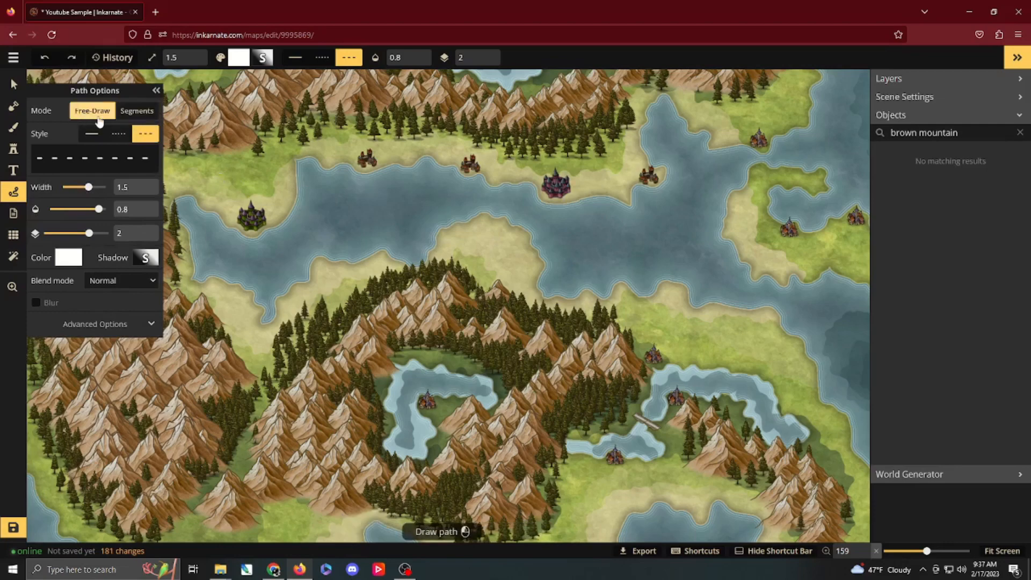
left_click(99, 136)
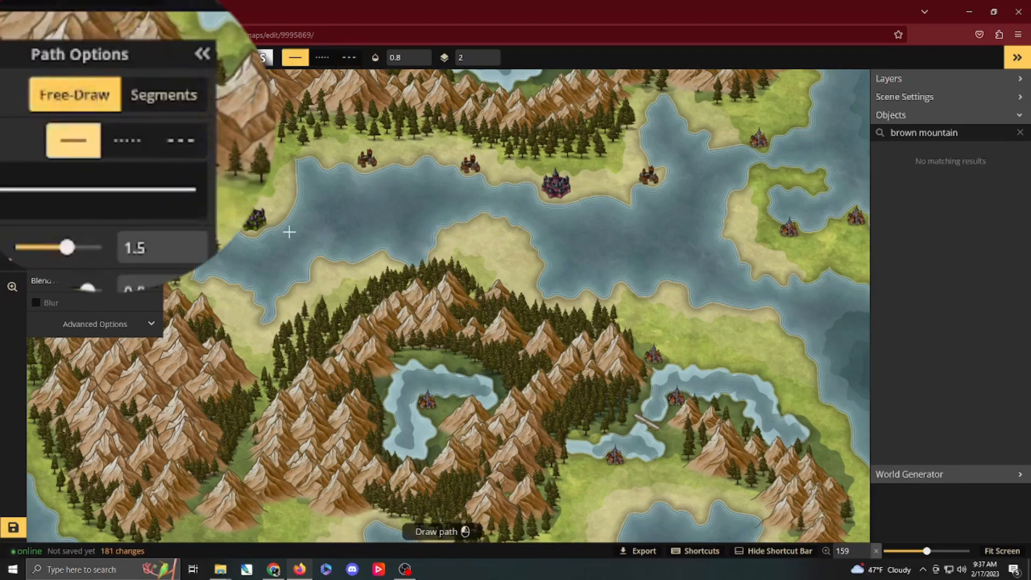
mouse_move(305, 239)
left_mouse_down()
mouse_move(403, 214)
mouse_move(445, 227)
left_mouse_up()
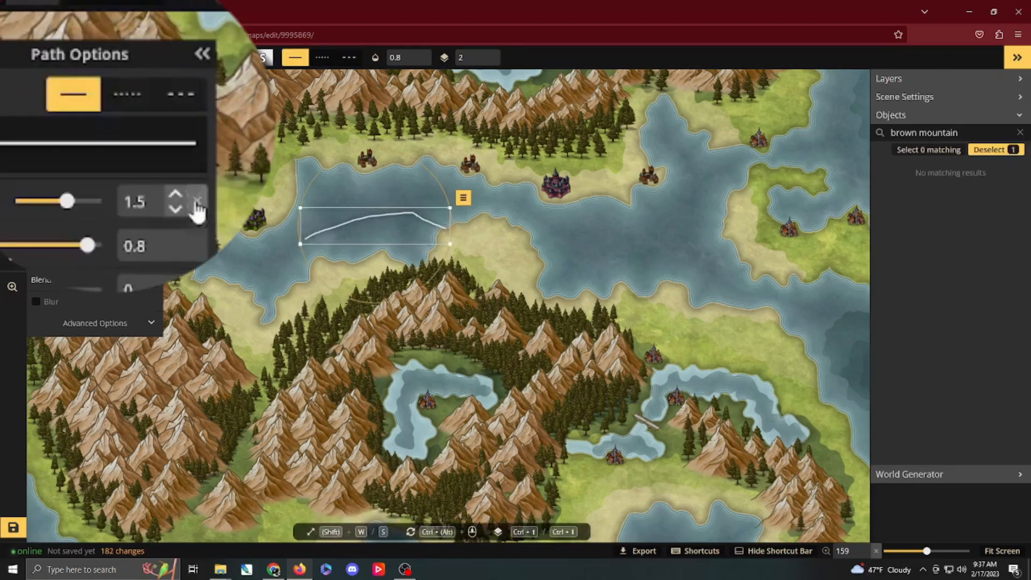
left_click(126, 94)
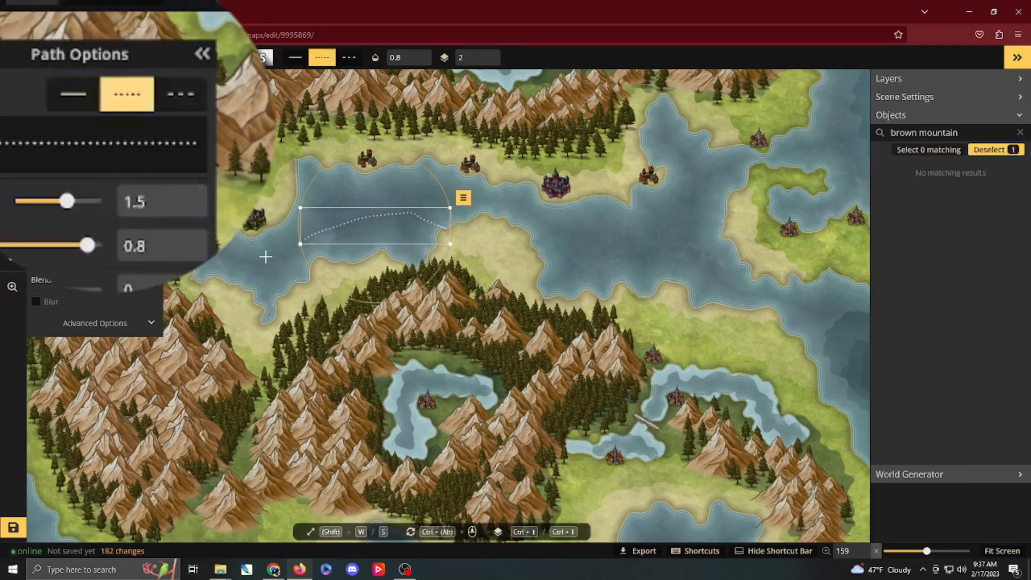
left_click_drag(266, 257, 396, 256)
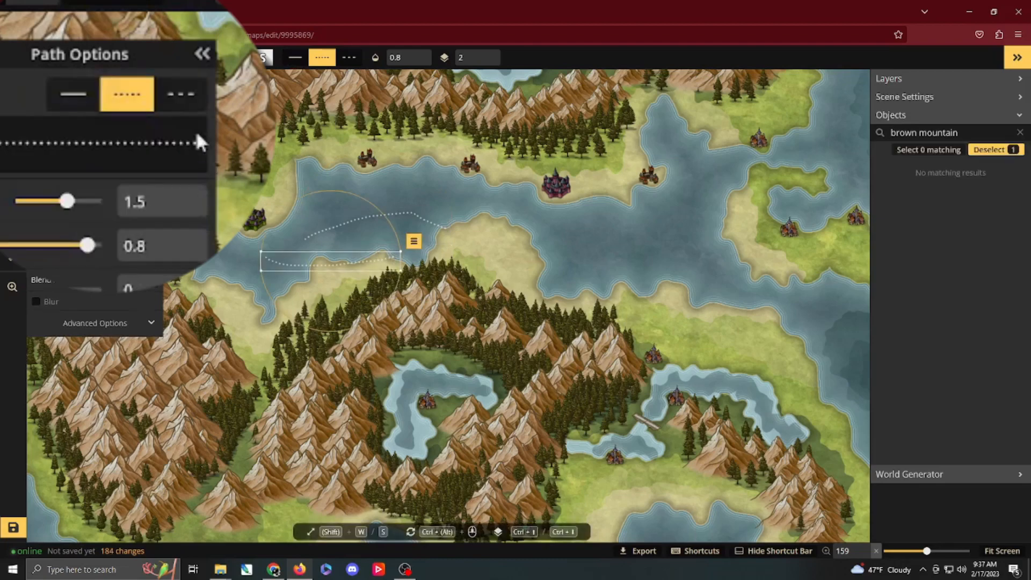
left_click(183, 95)
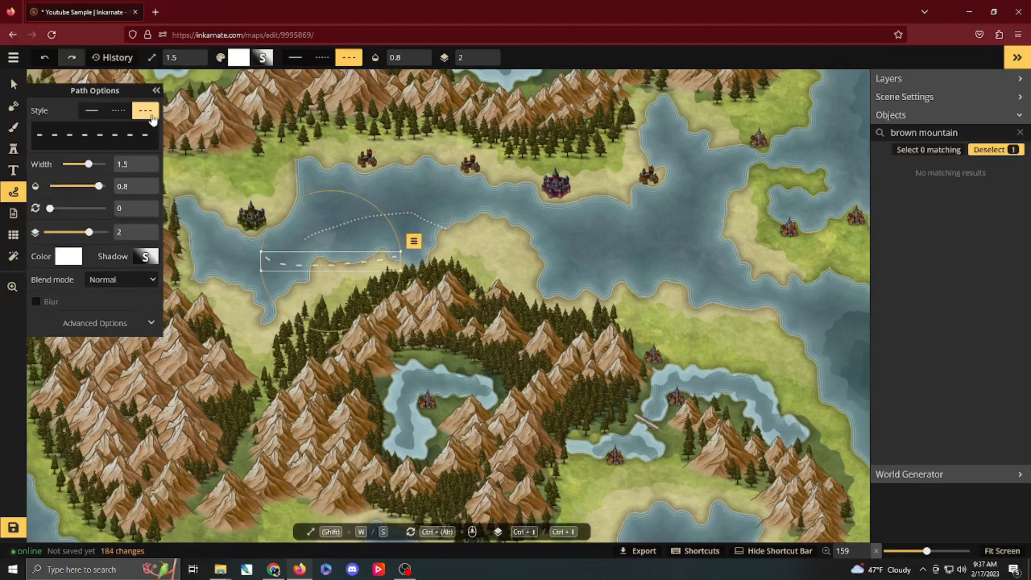
Step: Undo the two trial paths across the channel along with their style changes
key("ctrl+z")
key("ctrl+z")
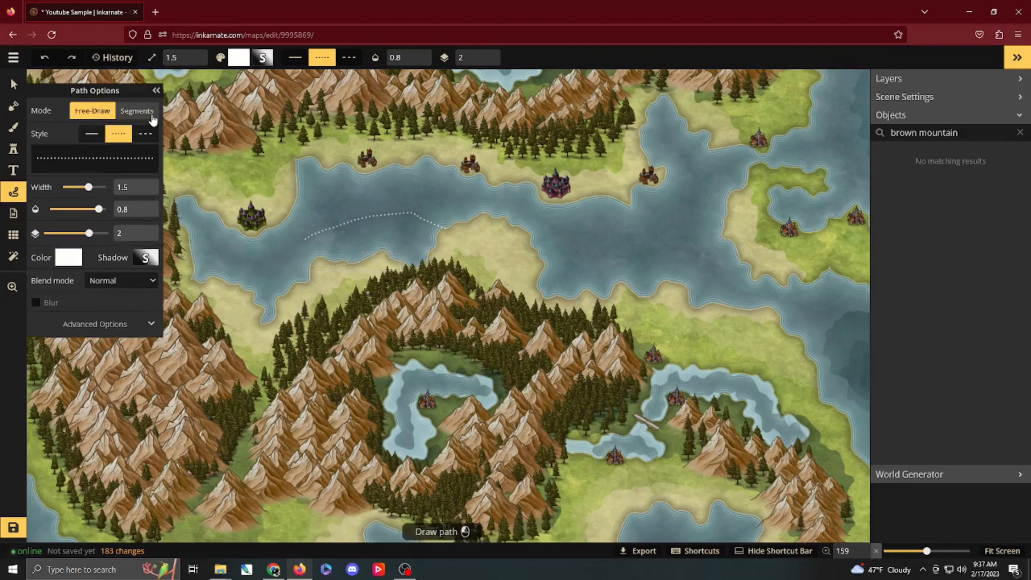
key("ctrl+z")
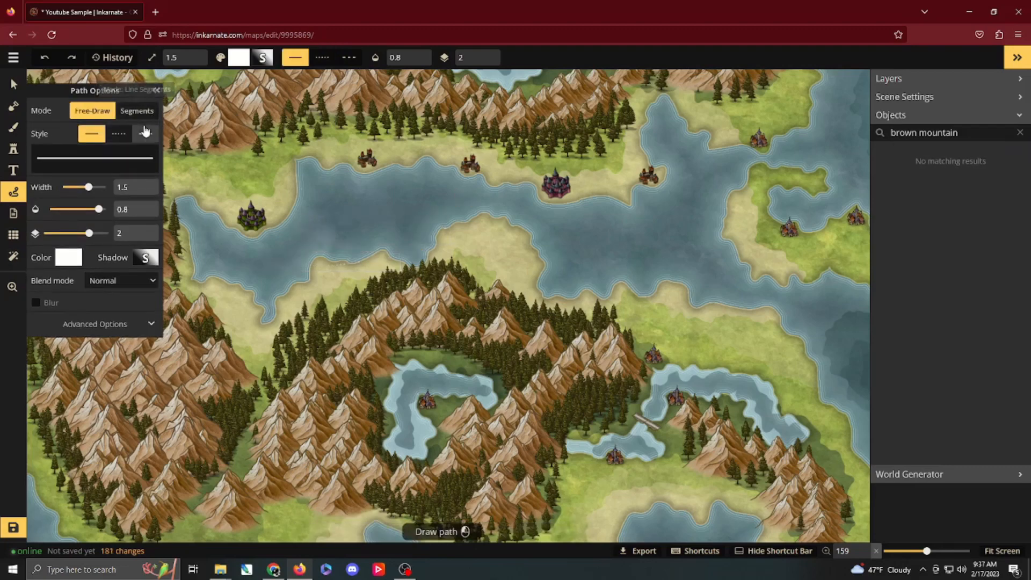
Step: Draw a dotted Free-Draw path across the channel and set its width to 2.6 and its opacity to 1
left_click(124, 139)
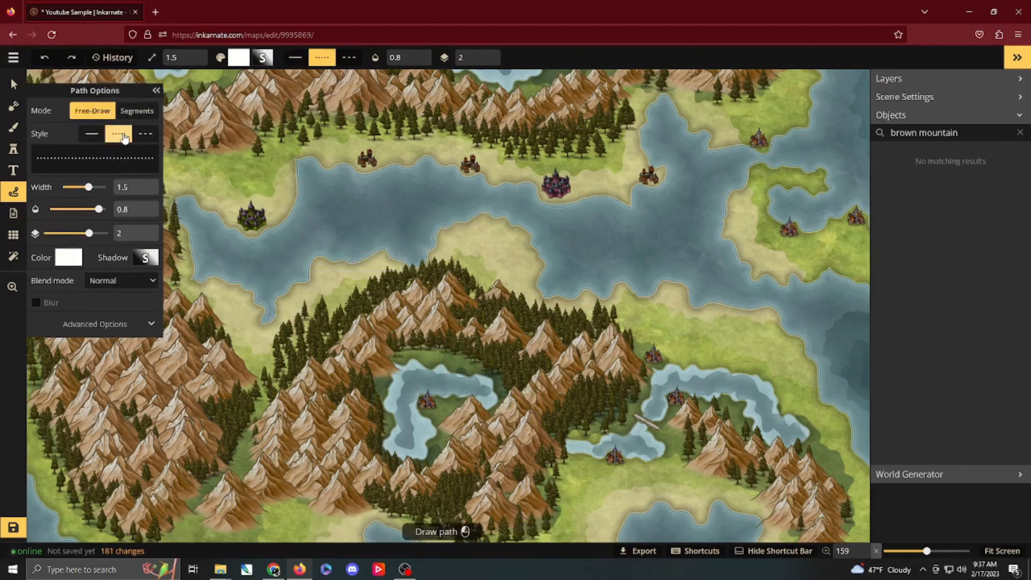
left_click_drag(90, 186, 103, 187)
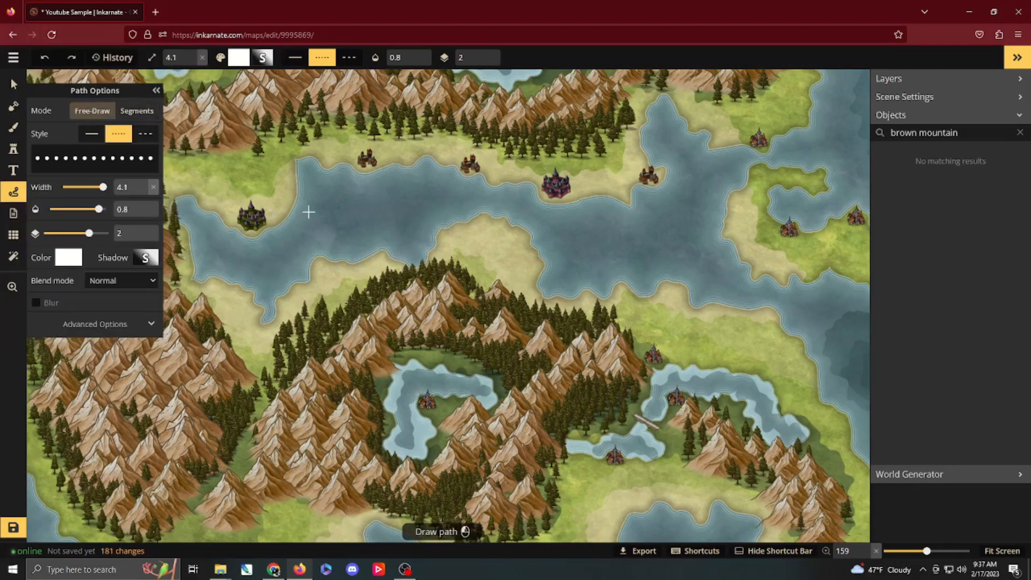
left_click_drag(307, 212, 463, 217)
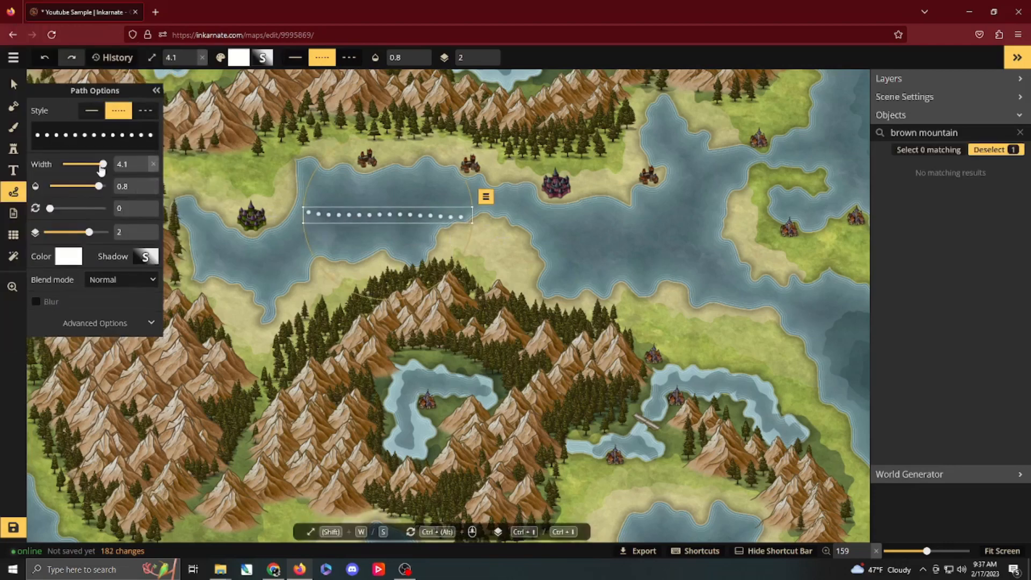
mouse_move(103, 164)
left_mouse_down()
mouse_move(67, 164)
mouse_move(141, 171)
mouse_move(96, 165)
left_mouse_up()
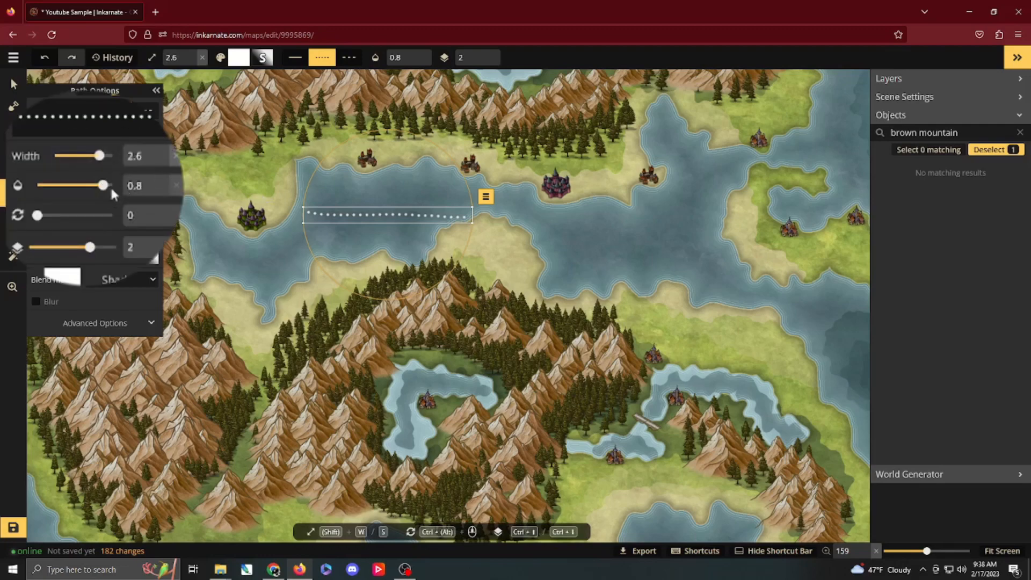
mouse_move(99, 186)
left_mouse_down()
mouse_move(60, 186)
mouse_move(106, 187)
left_mouse_up()
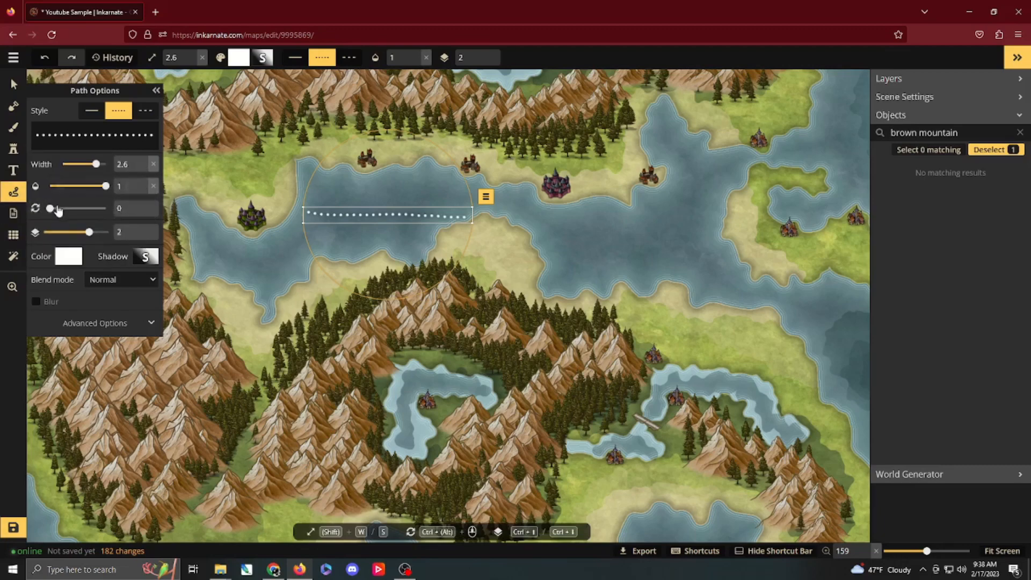
mouse_move(50, 208)
left_mouse_down()
mouse_move(65, 208)
mouse_move(49, 208)
left_mouse_up()
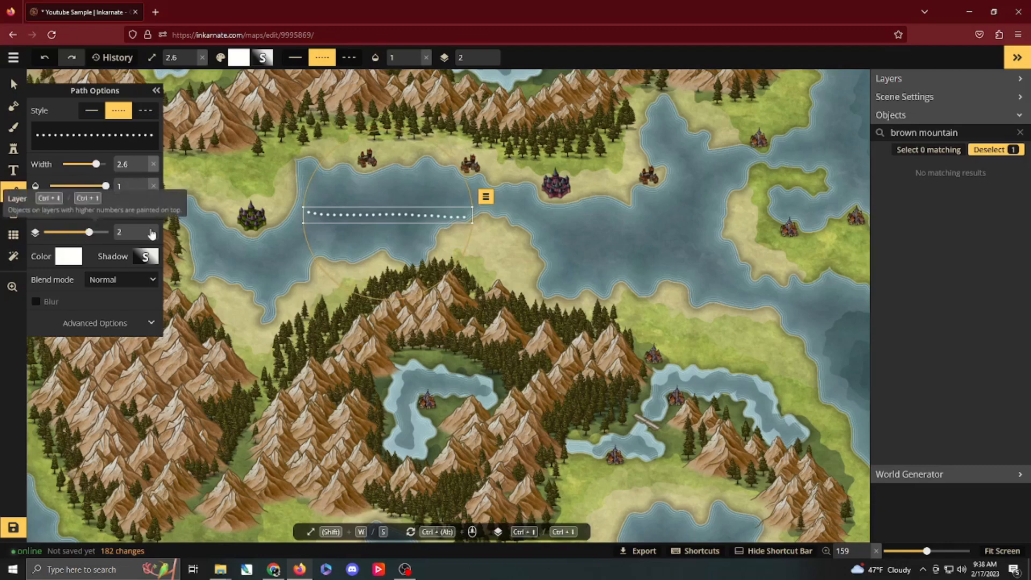
Step: Move the dotted path over the two villages on the north shore with rotation 5, and try it on layer 0
left_click_drag(472, 195, 502, 211)
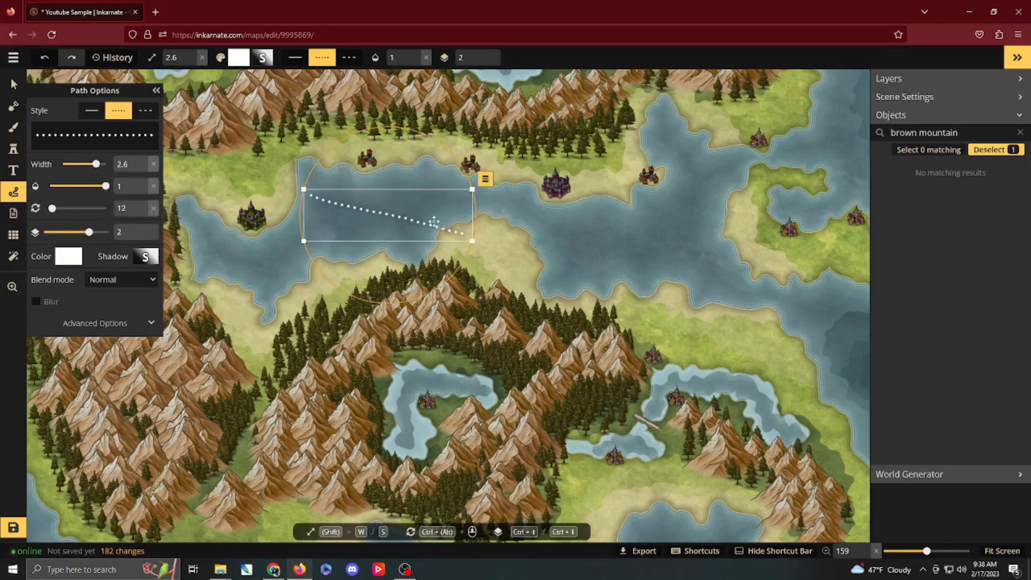
left_click_drag(428, 221, 483, 185)
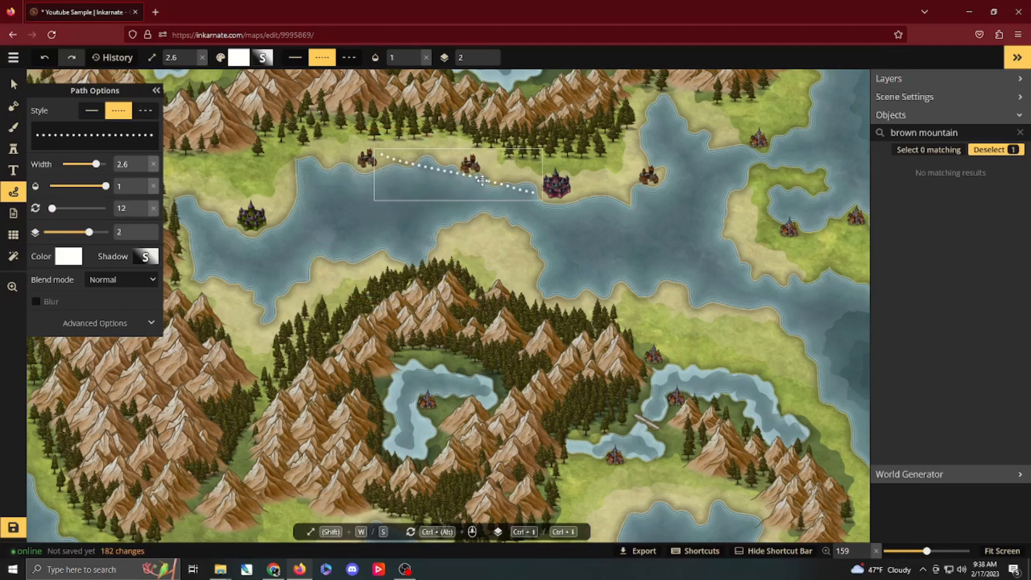
mouse_move(371, 190)
left_mouse_down()
mouse_move(380, 206)
mouse_move(366, 195)
mouse_move(285, 191)
mouse_move(380, 192)
left_mouse_up()
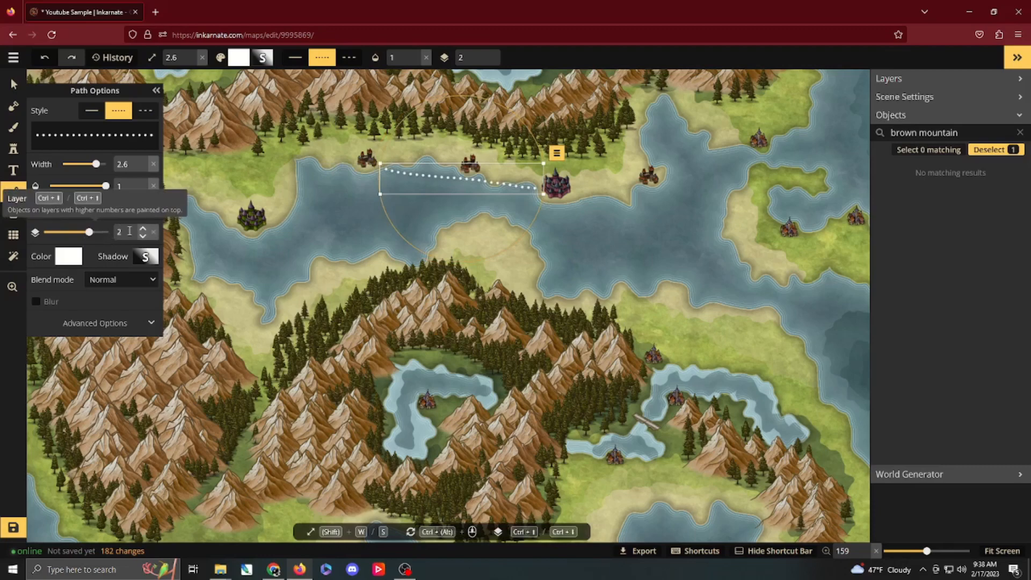
left_click_drag(426, 177, 383, 158)
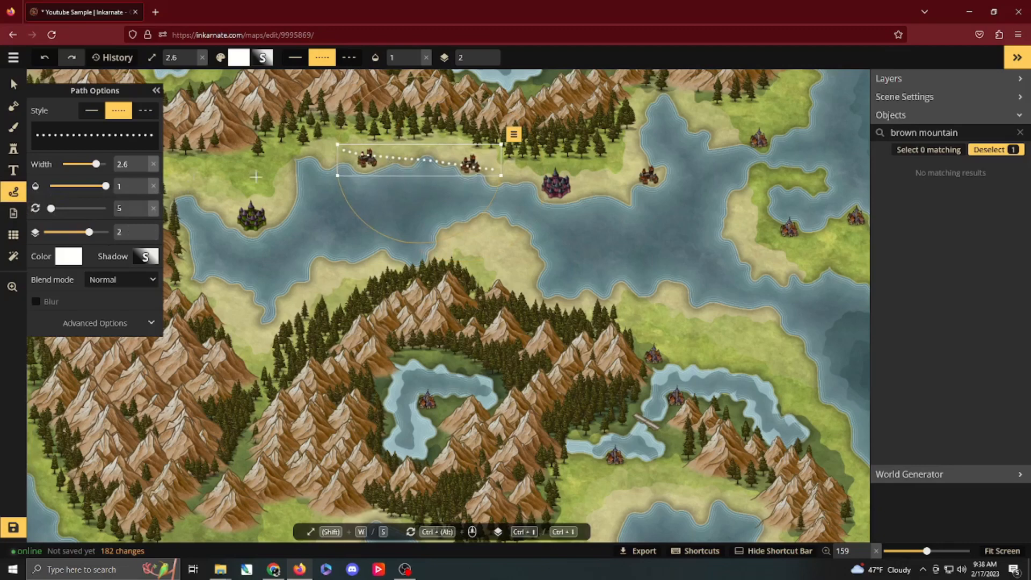
left_click(142, 237)
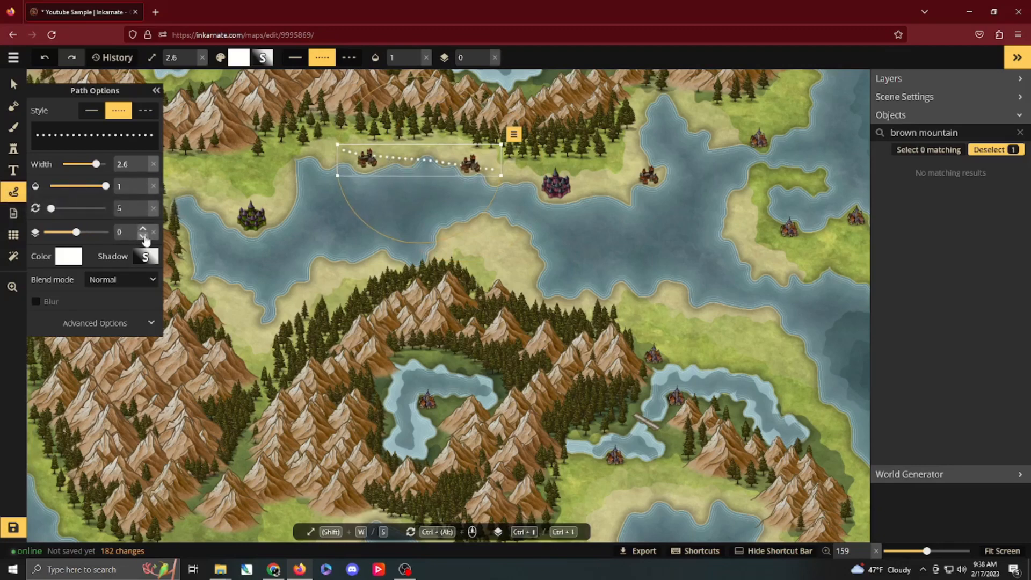
left_click(144, 229)
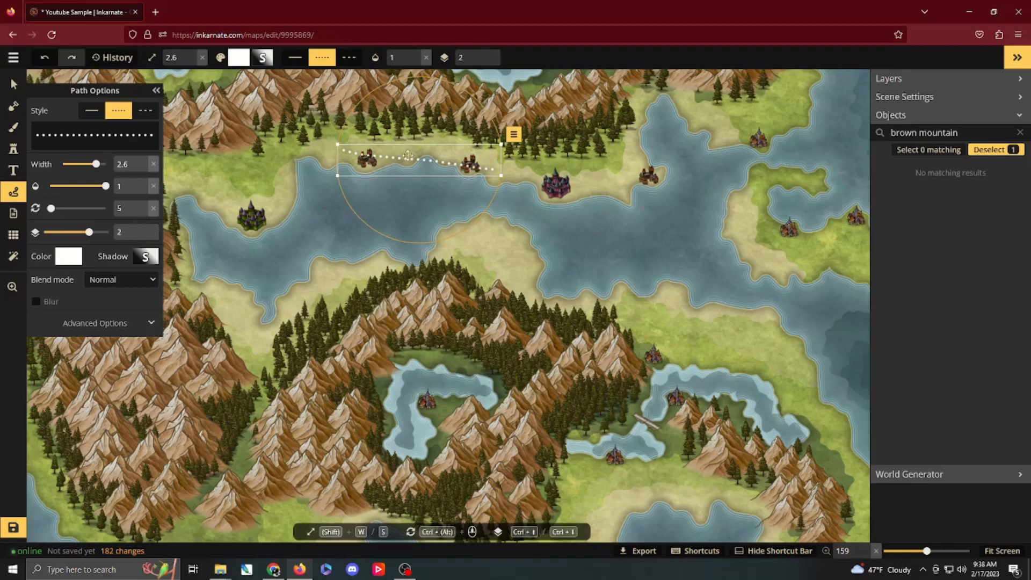
Step: Move the dotted path up to the forest edge above the villages and rotate it to 28
left_click_drag(406, 161, 384, 149)
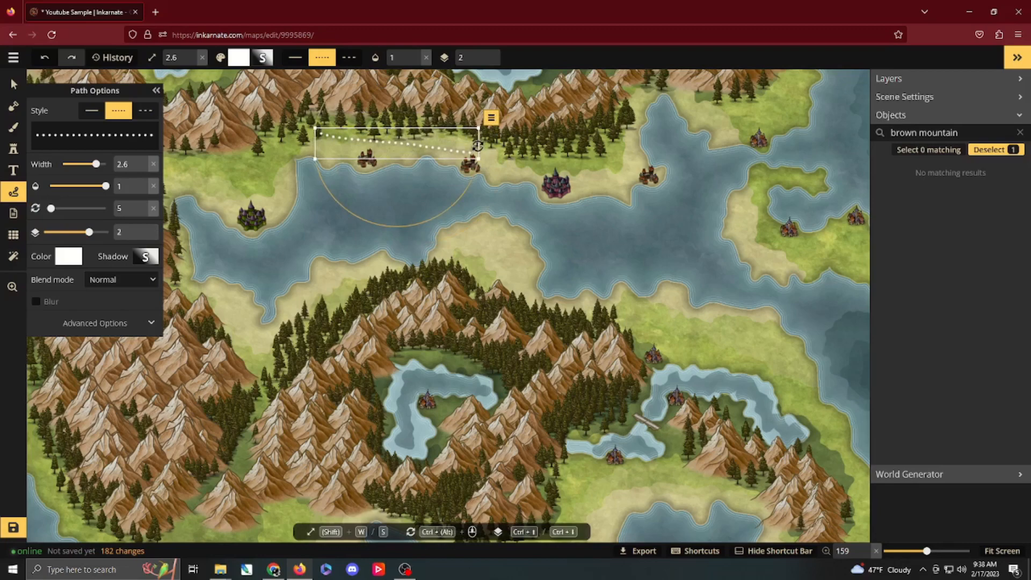
left_click_drag(478, 146, 471, 179)
left_click_drag(407, 146, 436, 148)
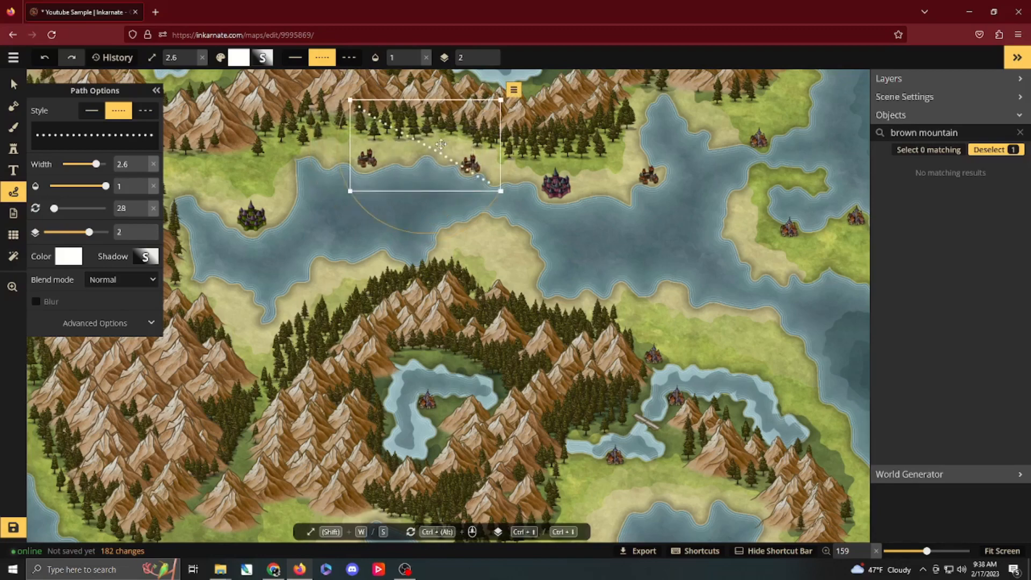
Step: Try the dotted path on layers 0 and 3 across the trees, then set it back to layer 2
left_click(142, 237)
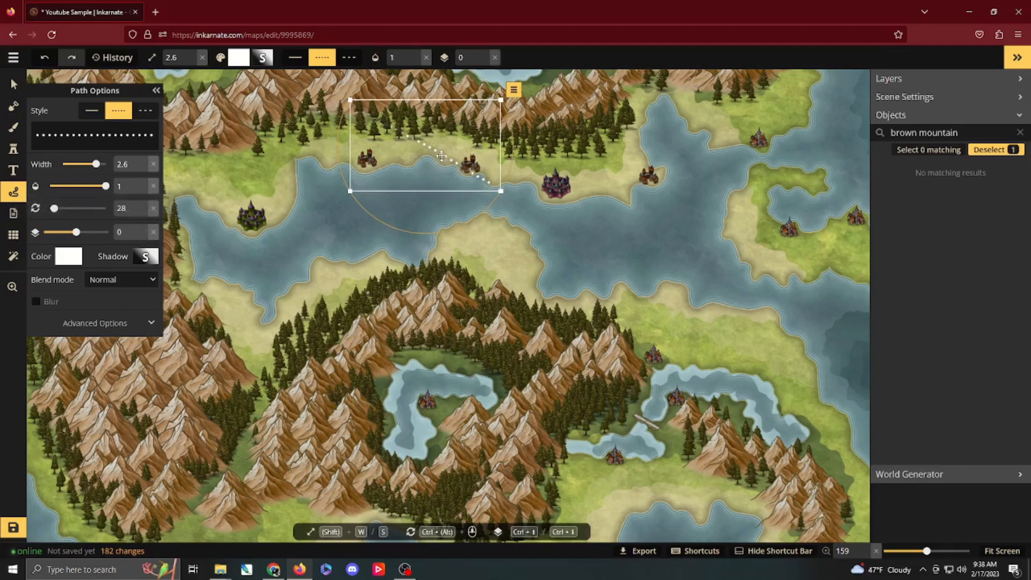
left_click_drag(439, 156, 432, 156)
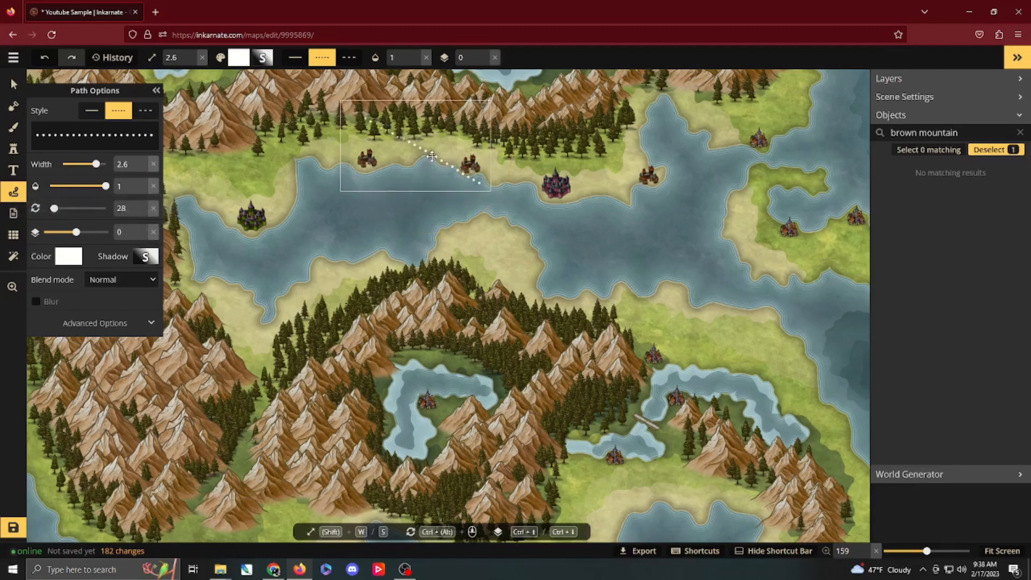
left_click(142, 228)
left_click(143, 229)
left_click(143, 229)
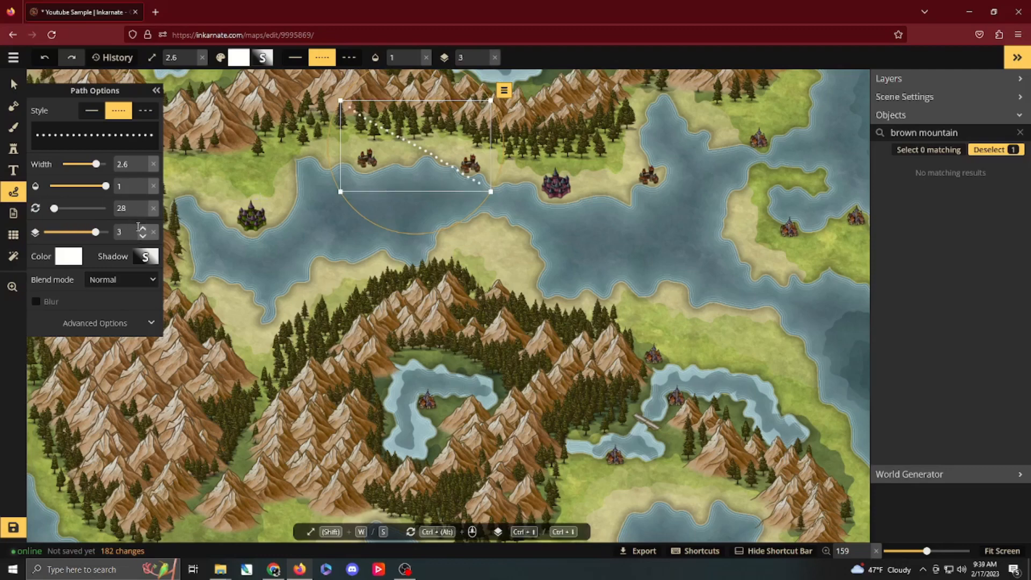
left_click(143, 236)
Step: Change the dotted path's color to black (000000)
left_click(69, 256)
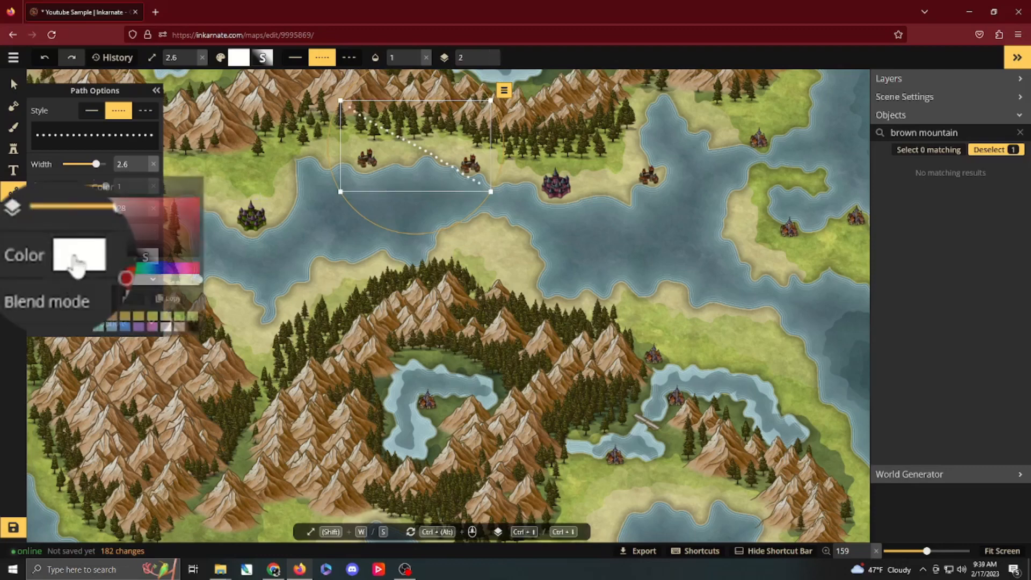
left_click_drag(110, 214, 85, 276)
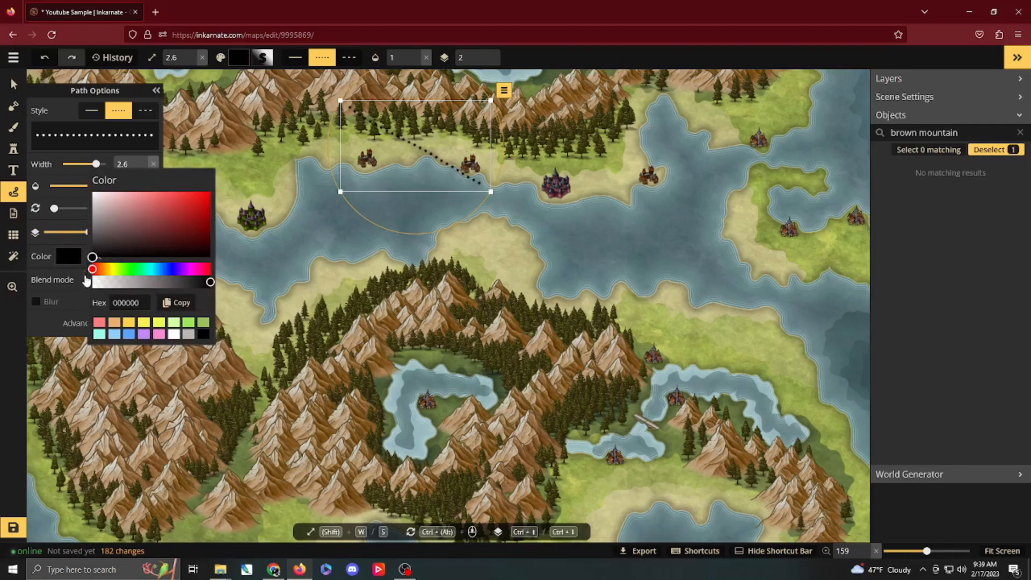
double_click(126, 303)
left_click(137, 187)
left_click(61, 112)
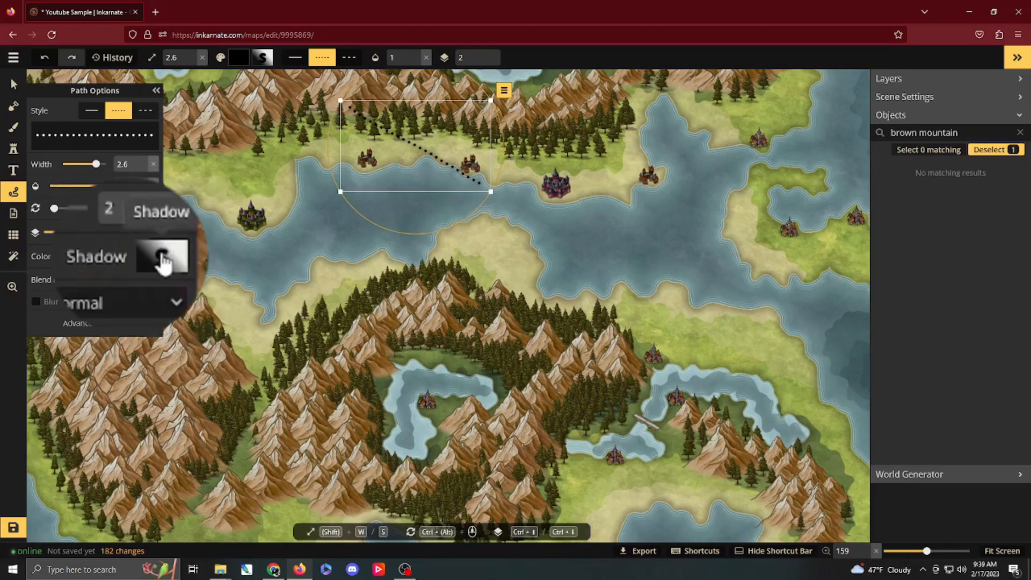
Step: Set the path's shadow blur to 4.8 and its shadow intensity to 0.36
left_click(145, 256)
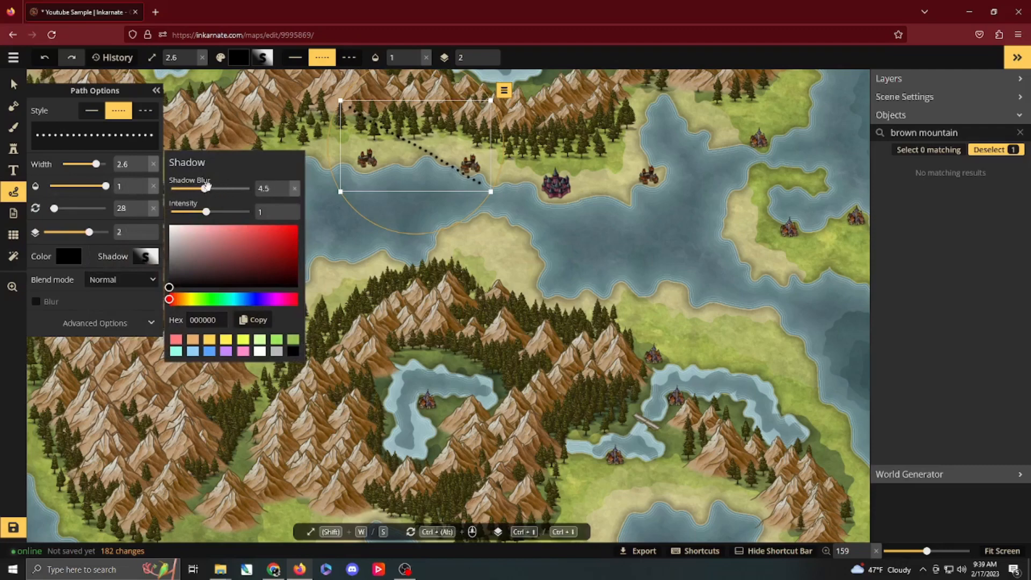
left_click_drag(206, 189, 192, 212)
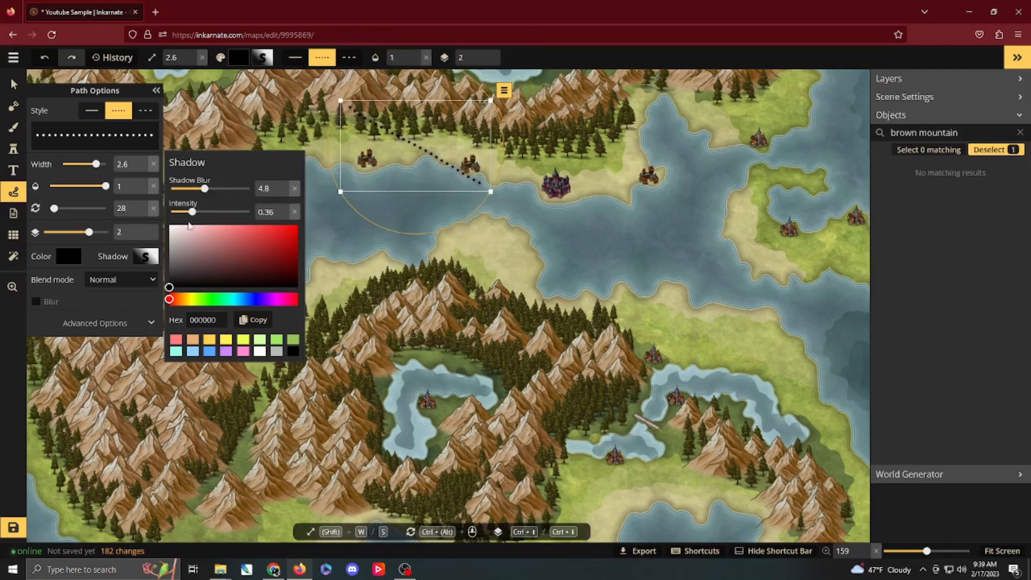
left_click(95, 305)
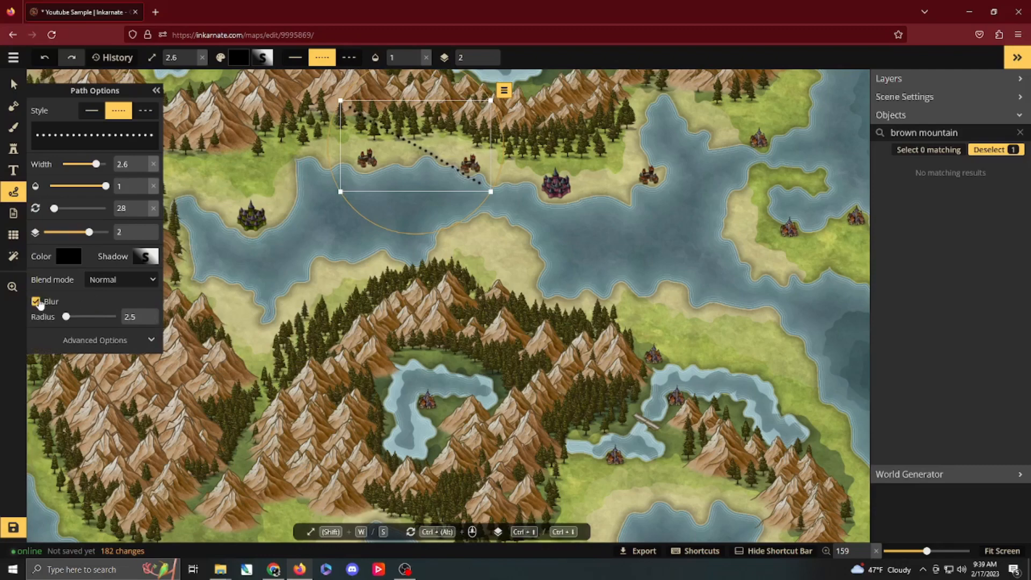
Step: Try the Blur option and its radius on the dotted path, then turn Blur off
left_click(36, 303)
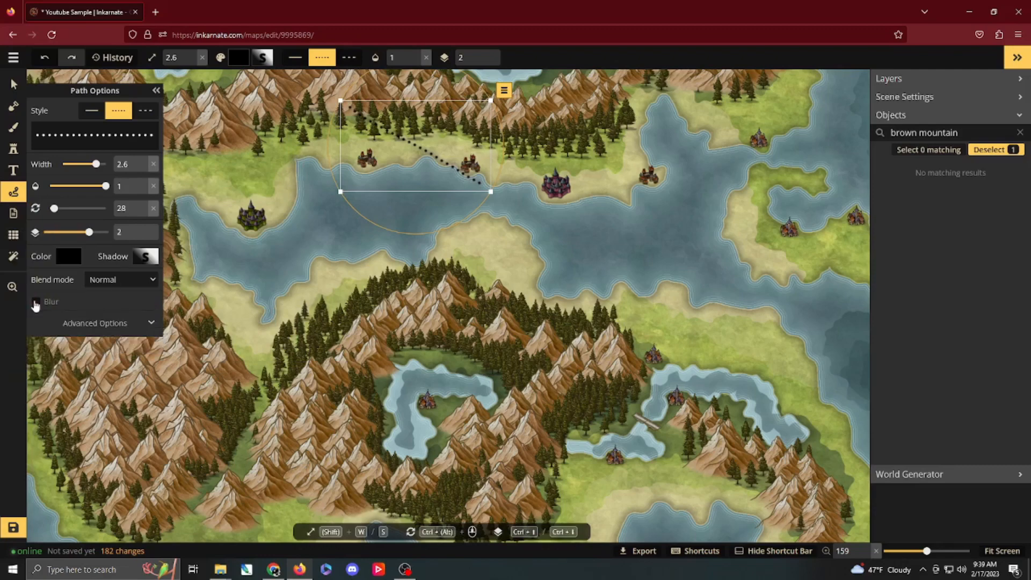
left_click(36, 303)
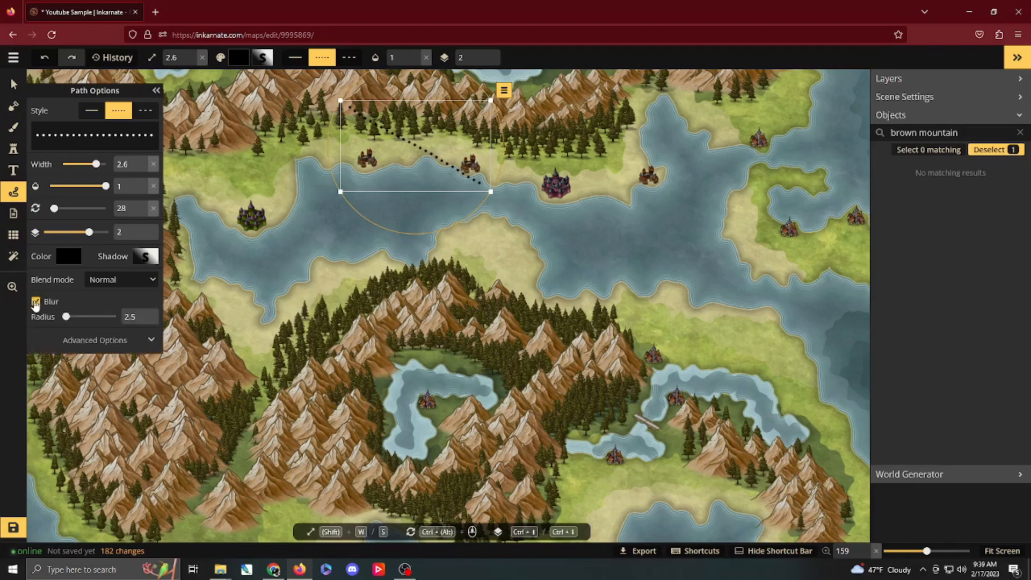
left_click_drag(86, 316, 48, 317)
left_click(36, 303)
Step: Try the gap length and square line caps on the dotted path, then restore the 2.5 gap and round caps
left_click(121, 324)
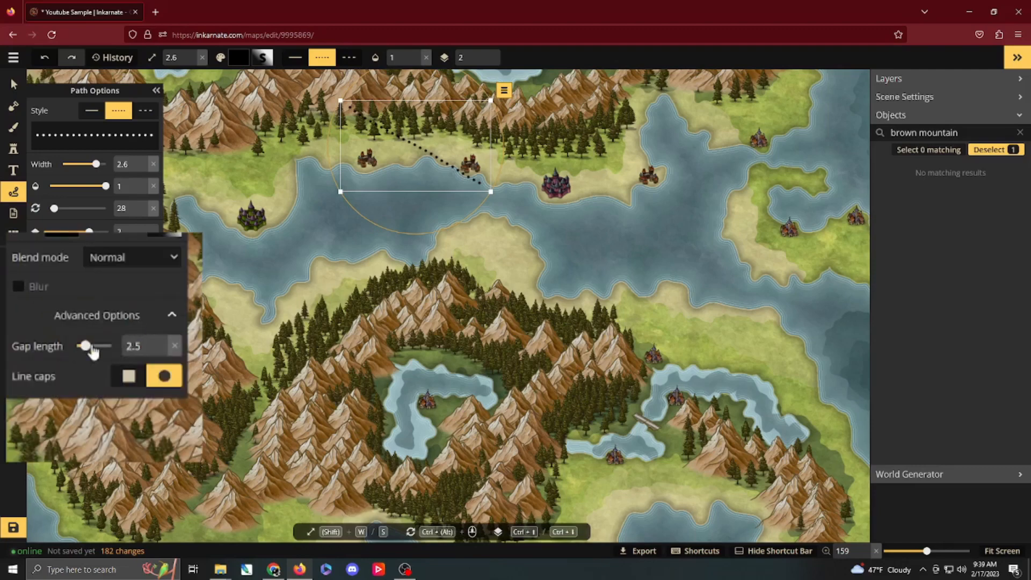
mouse_move(85, 345)
left_mouse_down()
mouse_move(96, 344)
mouse_move(85, 344)
left_mouse_up()
left_click(131, 377)
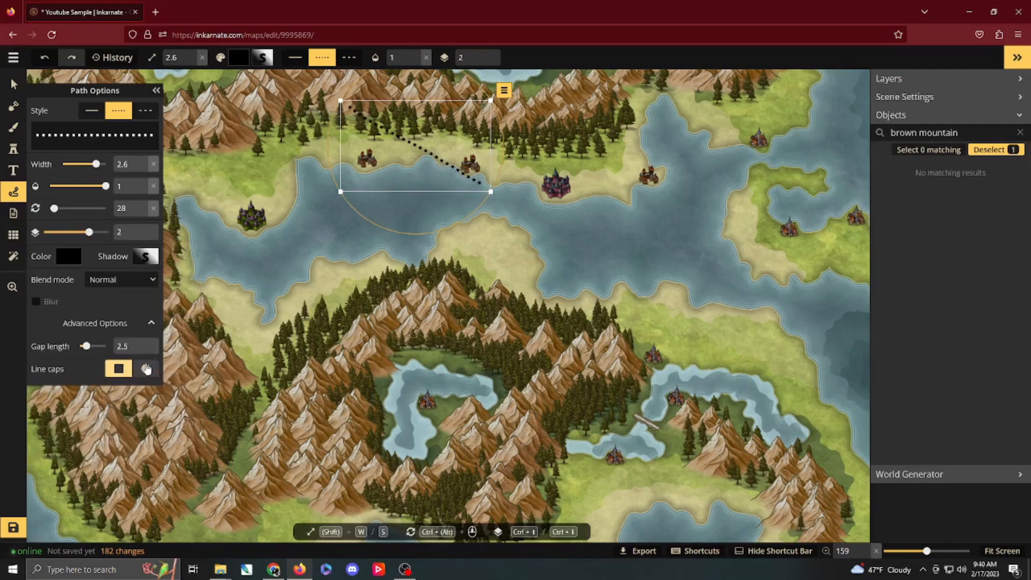
left_click(143, 369)
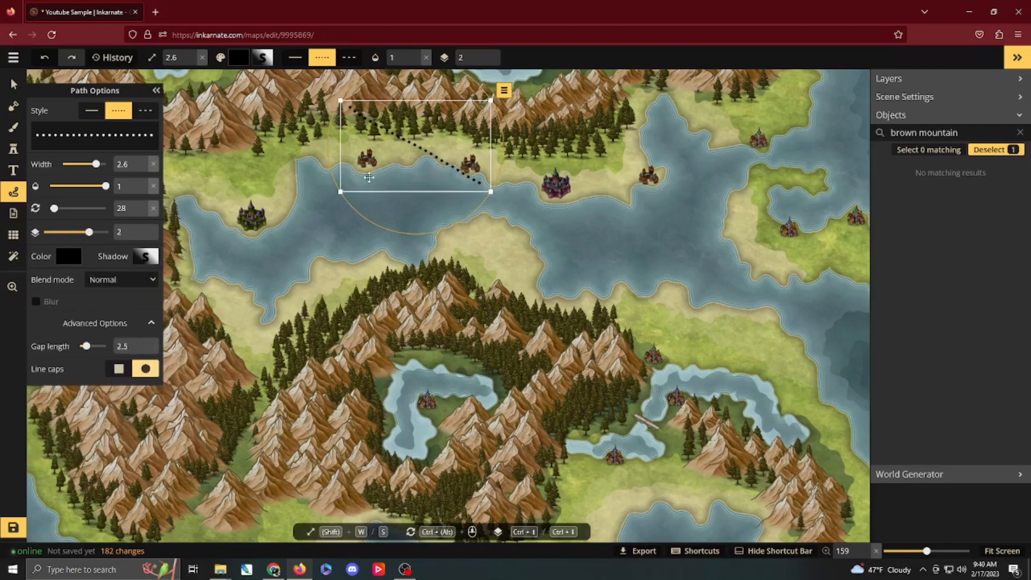
Step: Delete the trial path and draw black dotted paths from the western castle along the north shore through the coastal villages
key("Delete")
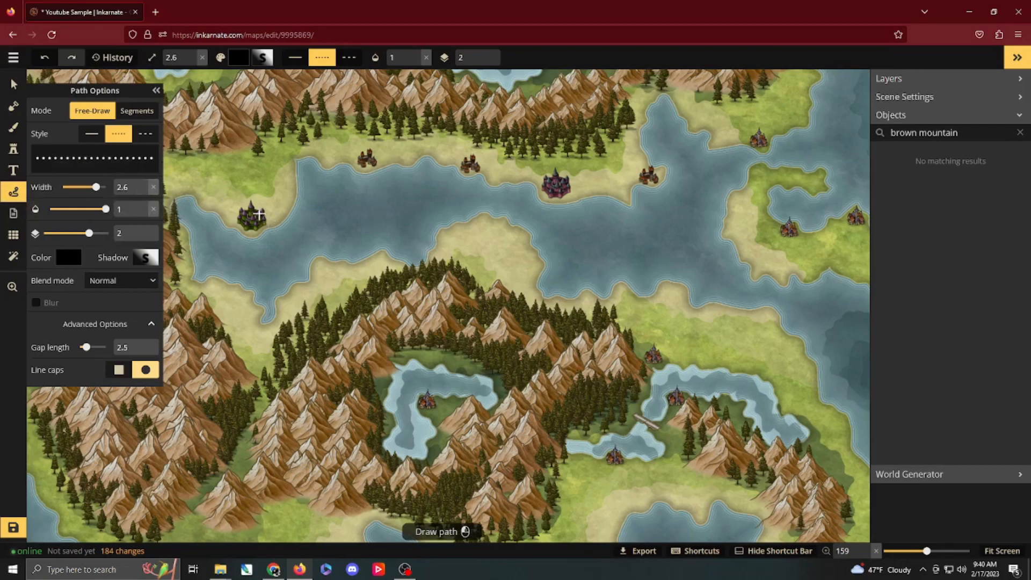
left_click_drag(262, 220, 270, 217)
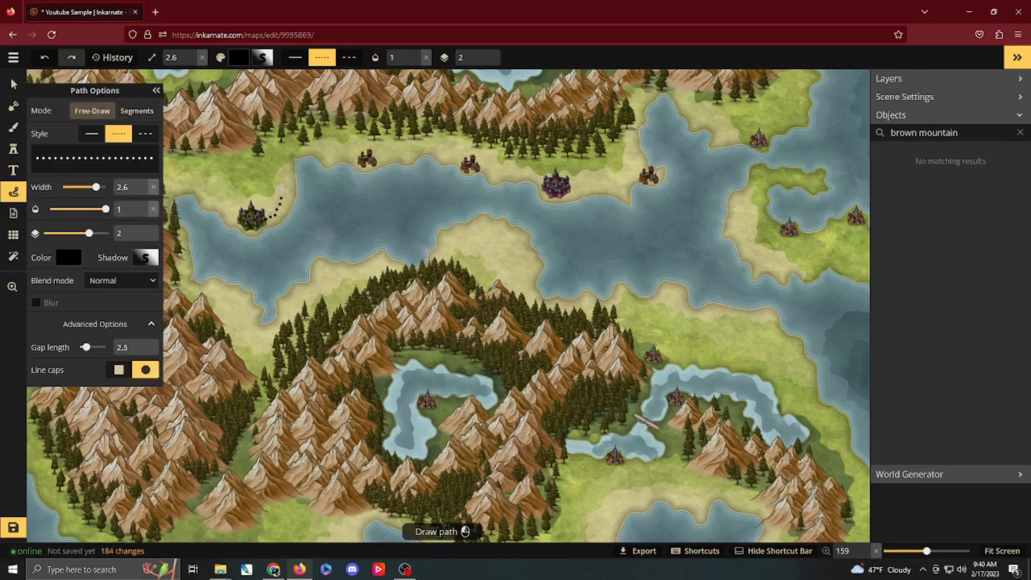
mouse_move(300, 151)
left_mouse_down()
mouse_move(376, 153)
mouse_move(543, 186)
mouse_move(647, 177)
mouse_move(752, 141)
left_mouse_up()
Step: Draw dotted paths from the village east of the mountain ring to the bridge and on to the village south of the river
left_click_drag(640, 397, 575, 295)
scroll(575, 295, "up", 3)
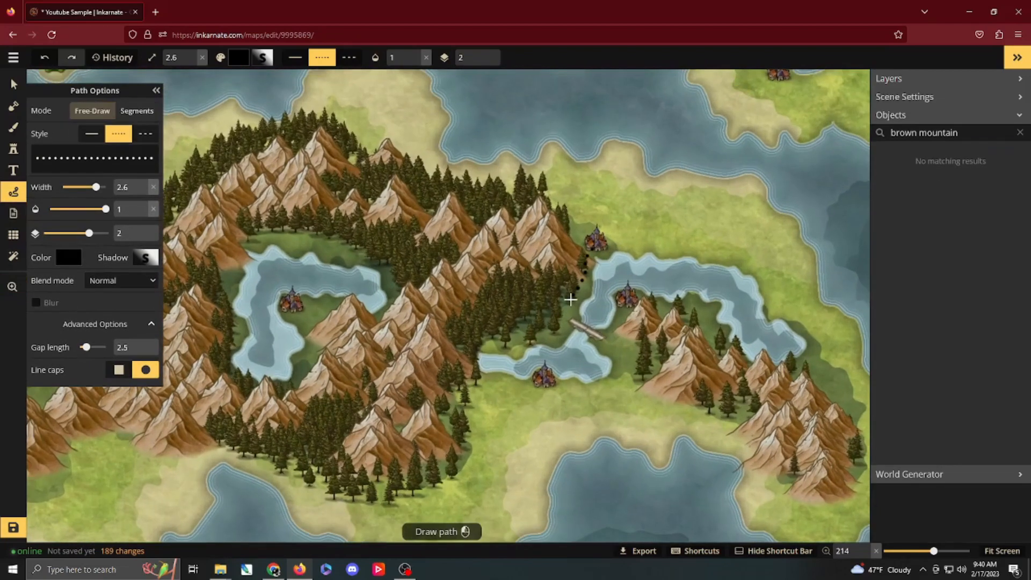
left_click_drag(584, 248, 577, 322)
left_click_drag(590, 330, 550, 384)
scroll(644, 322, "down", 3)
Step: Draw dotted paths linking the eastern island's two villages and settlements in the north, undoing one stray stroke
left_click_drag(673, 345, 731, 329)
left_click_drag(437, 281, 554, 427)
left_click_drag(395, 198, 422, 245)
mouse_move(802, 235)
left_mouse_down()
mouse_move(787, 361)
mouse_move(758, 393)
mouse_move(793, 352)
mouse_move(802, 226)
left_mouse_up()
key("ctrl+z")
Step: Draw dotted paths connecting the northwest and central lake villages to the northern road network, and save the map
left_click_drag(235, 359, 425, 266)
left_click_drag(377, 221, 459, 327)
scroll(594, 262, "down", 3)
left_click_drag(651, 209, 763, 263)
scroll(671, 301, "down", 1)
left_click_drag(554, 357, 460, 308)
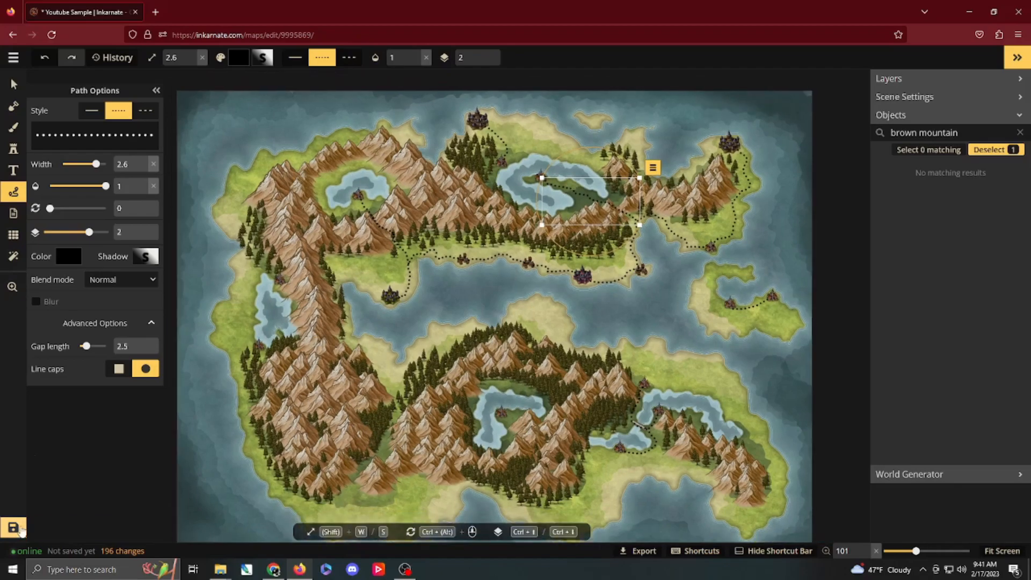
left_click(15, 528)
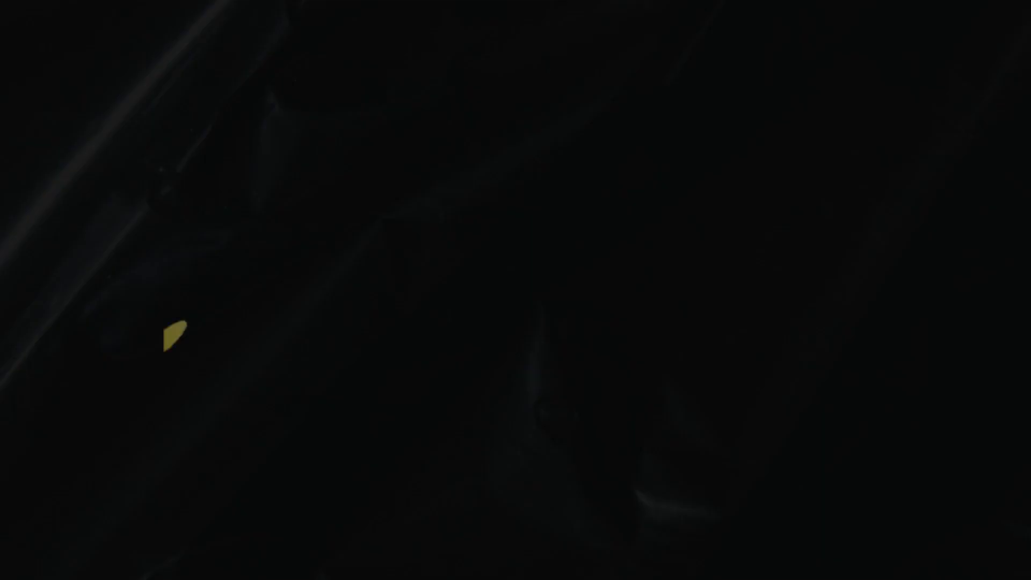